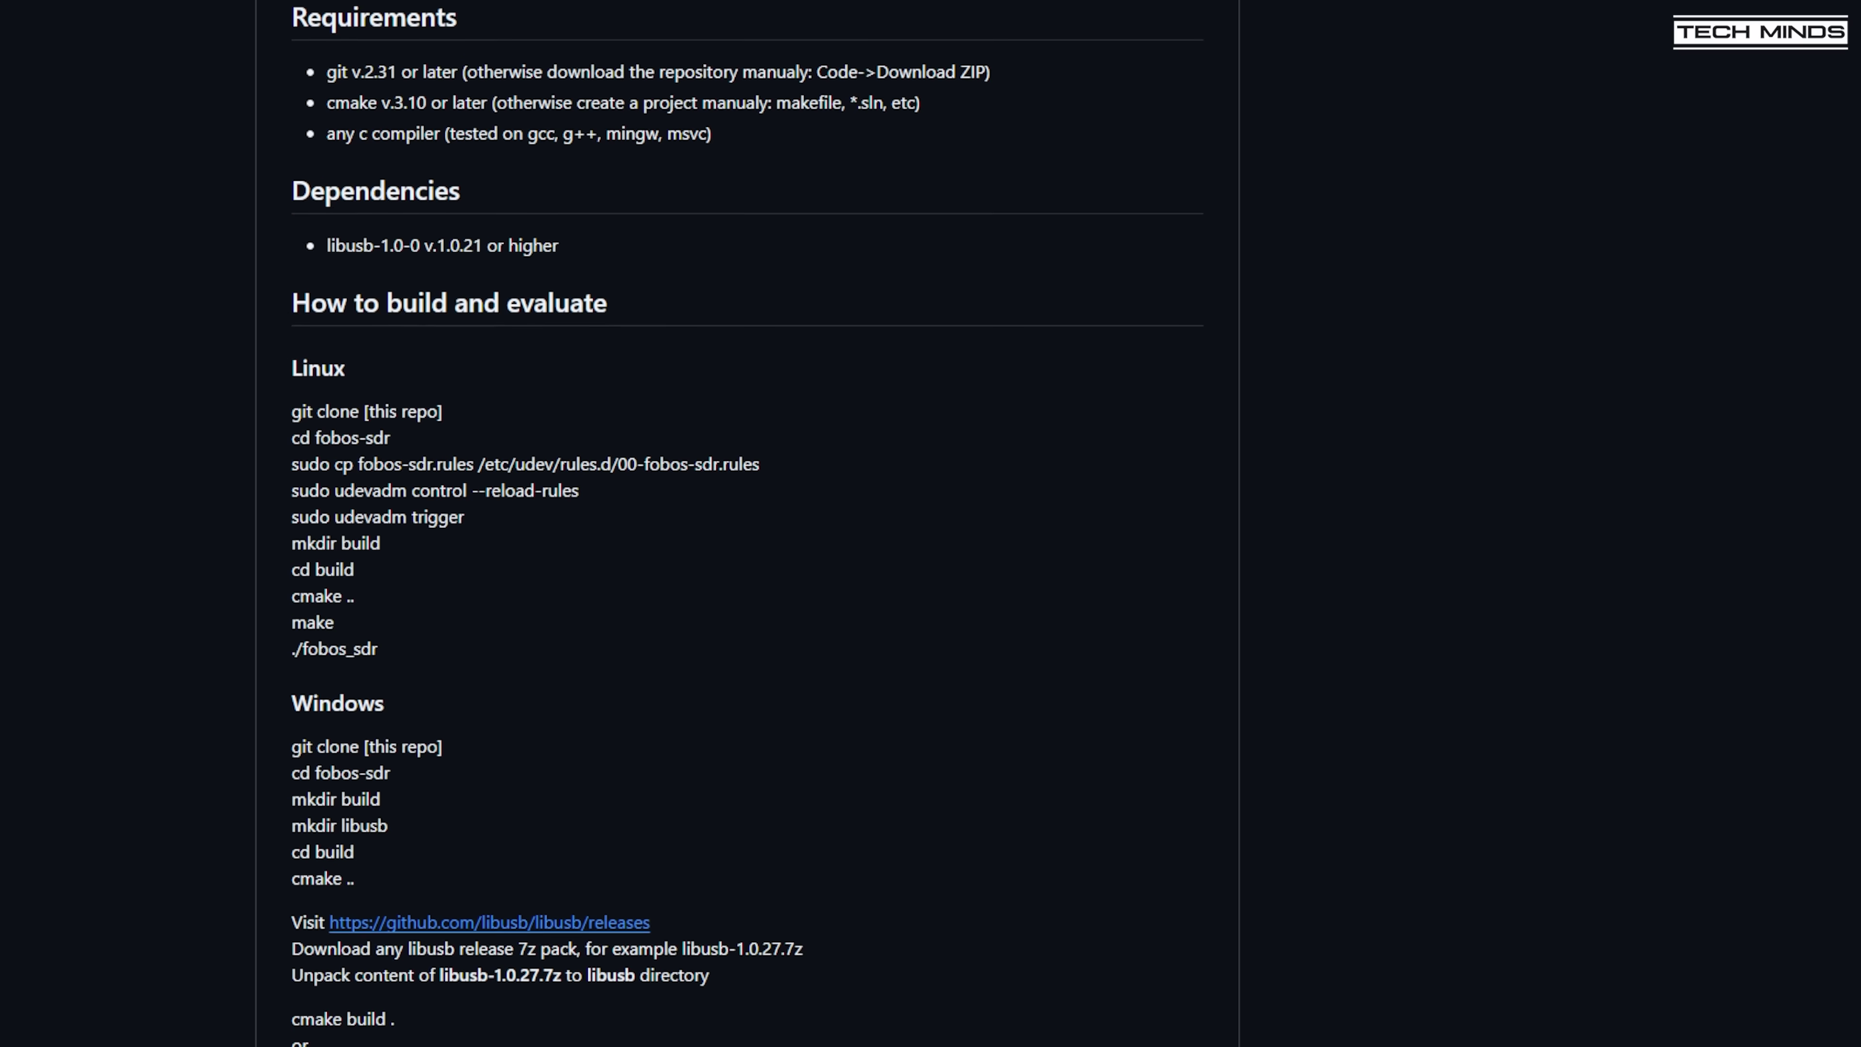
Open the Zadig website linked in step 4 of the Fobos SDR user guide in a new browser tab
scroll(747, 523, down, 4)
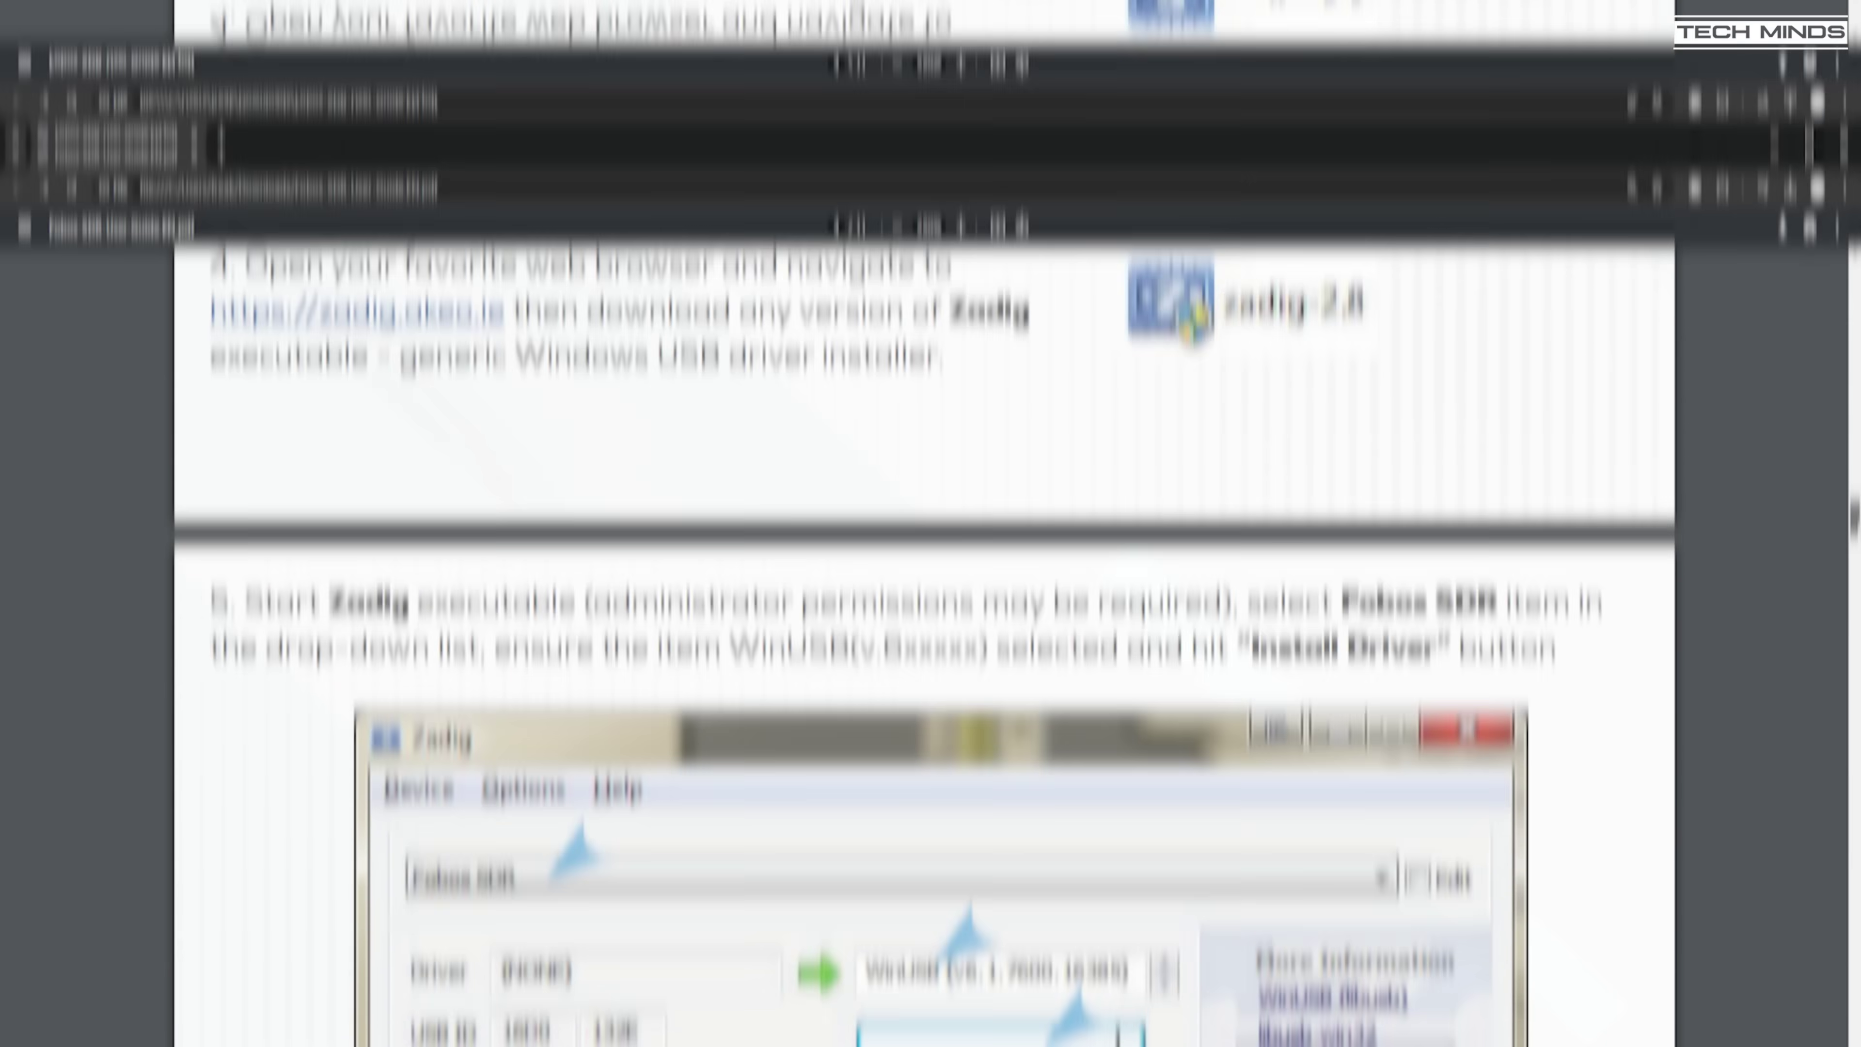
scroll(931, 523, down, 6)
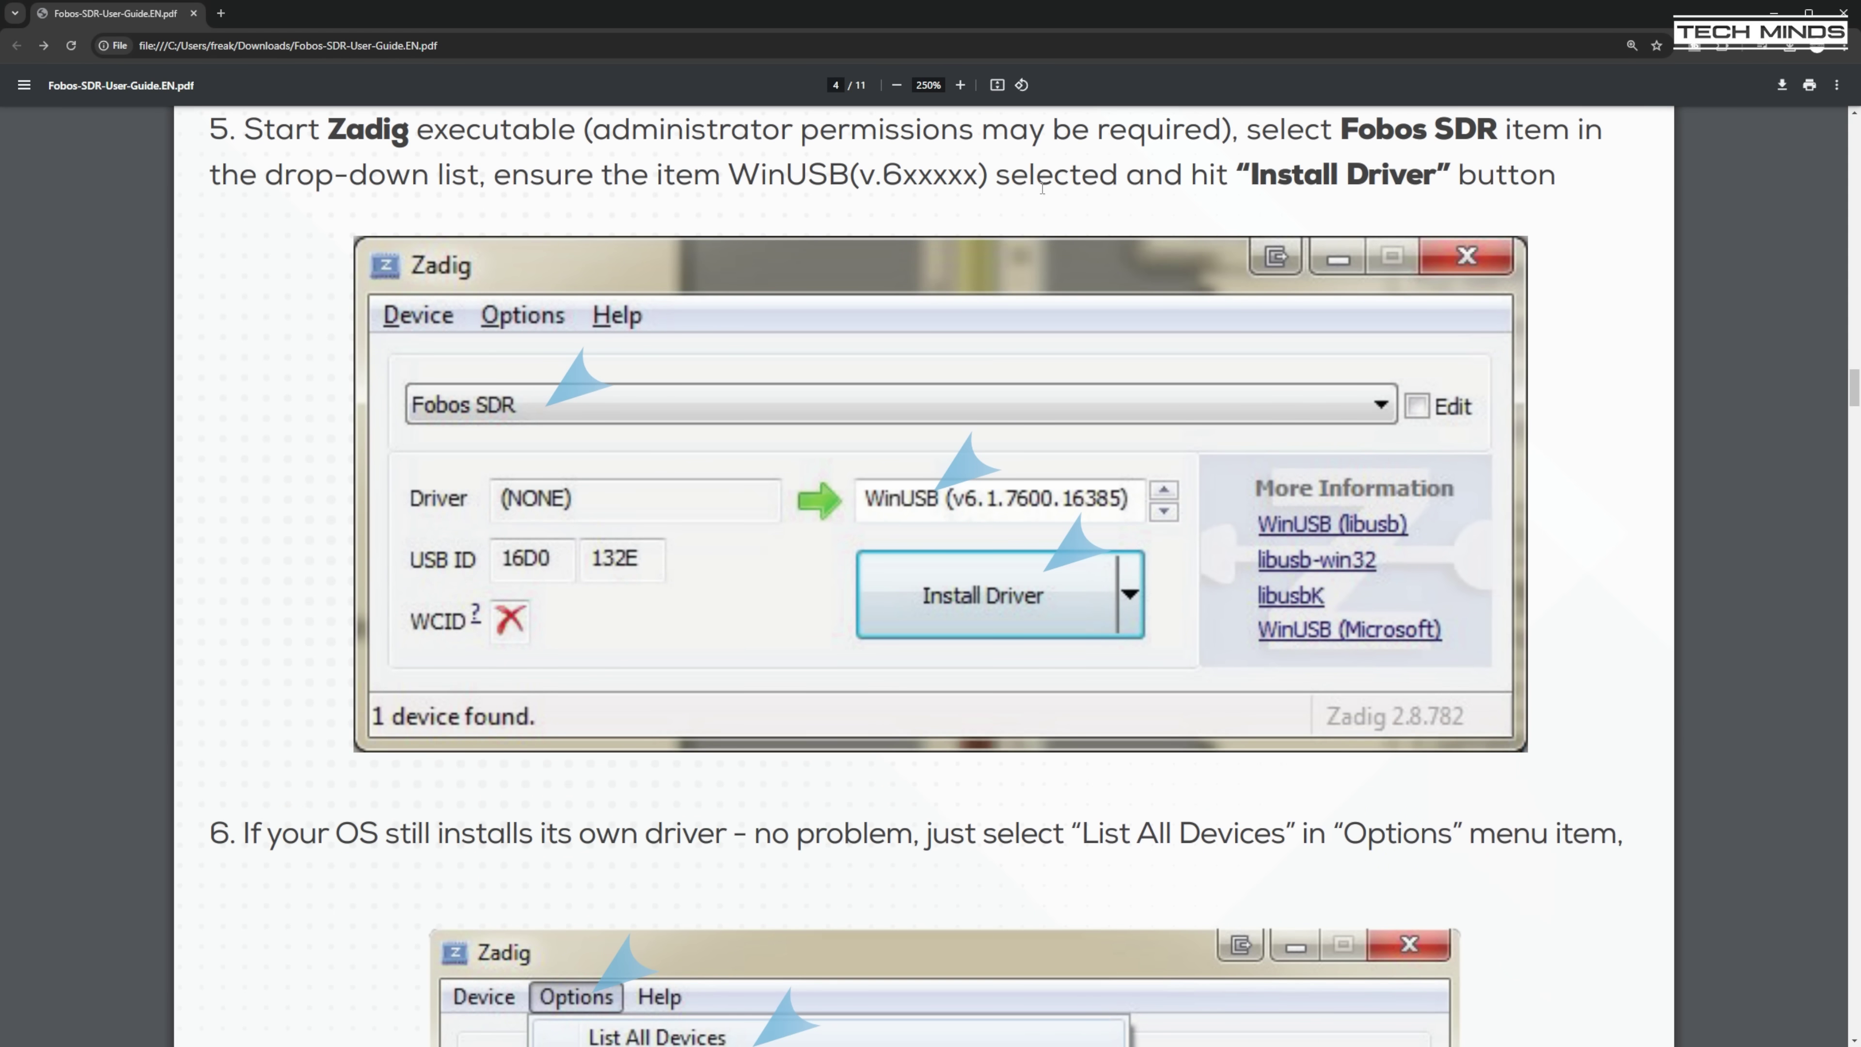
scroll(1042, 189, up, 7)
right_click(425, 370)
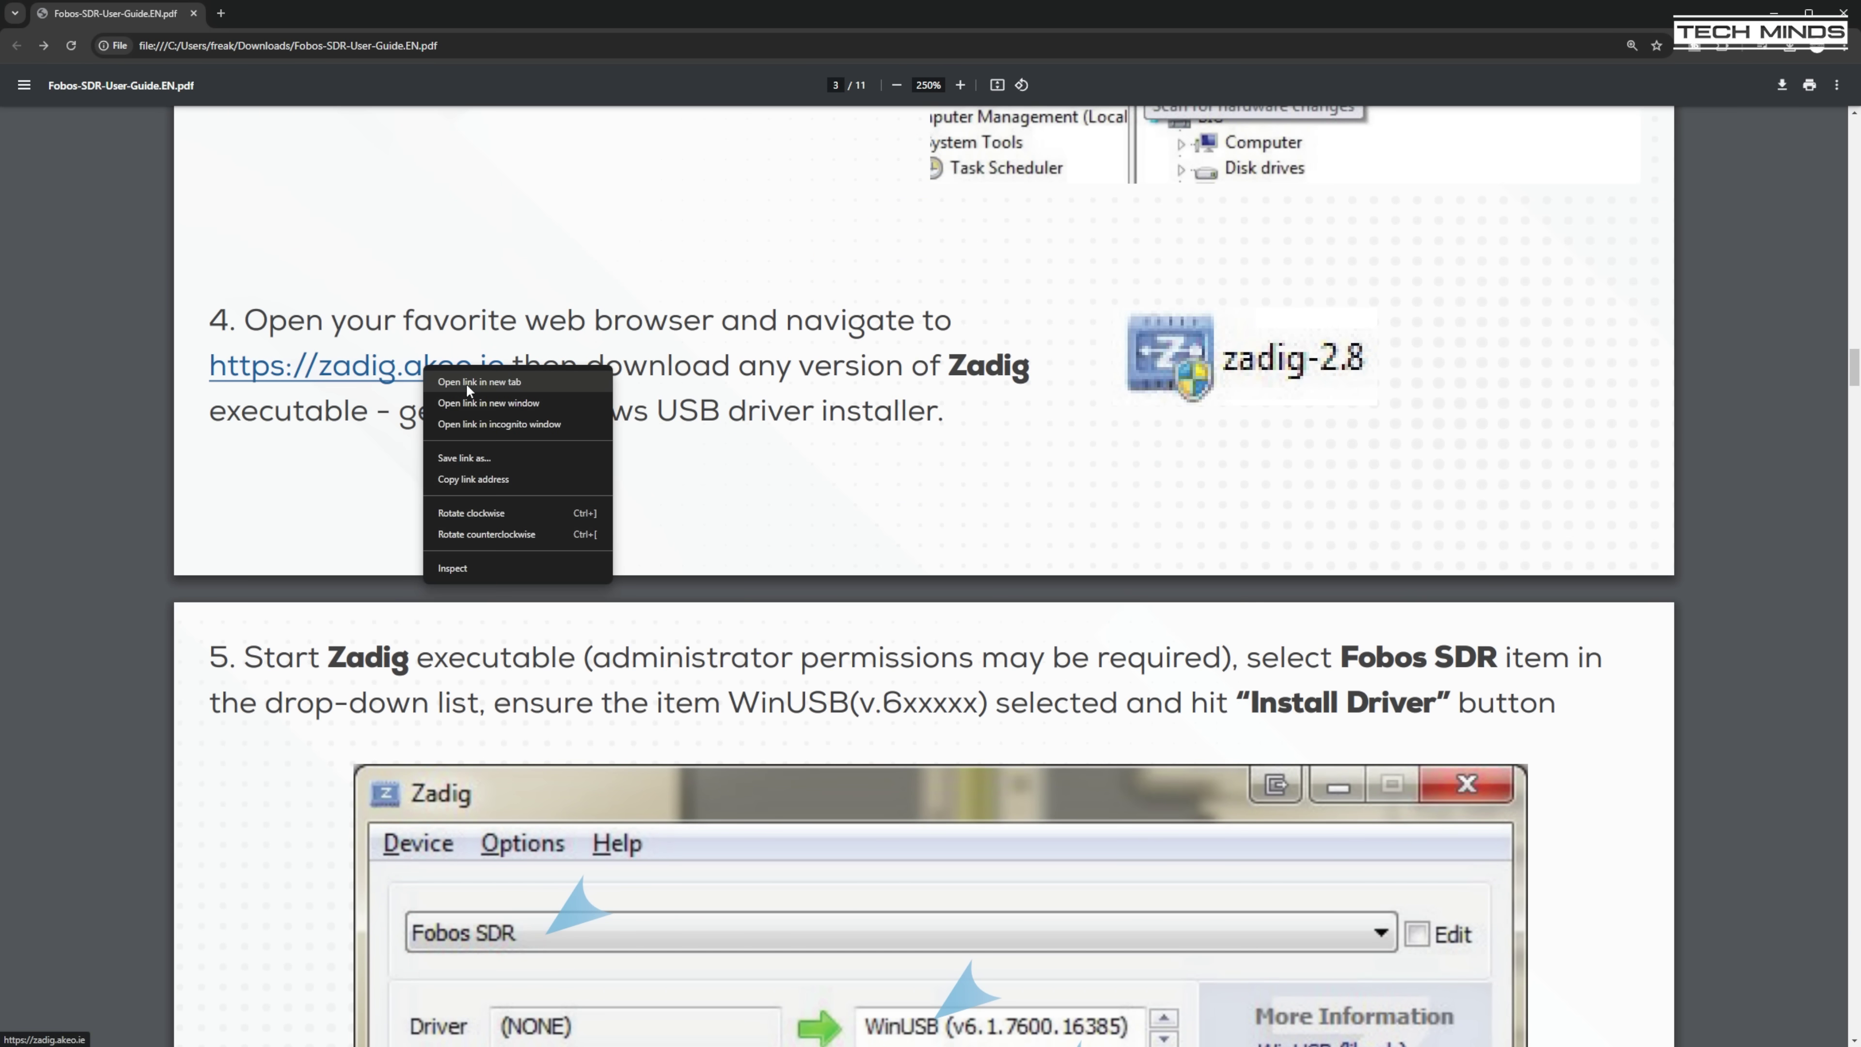
click(484, 385)
key(ctrl+Tab)
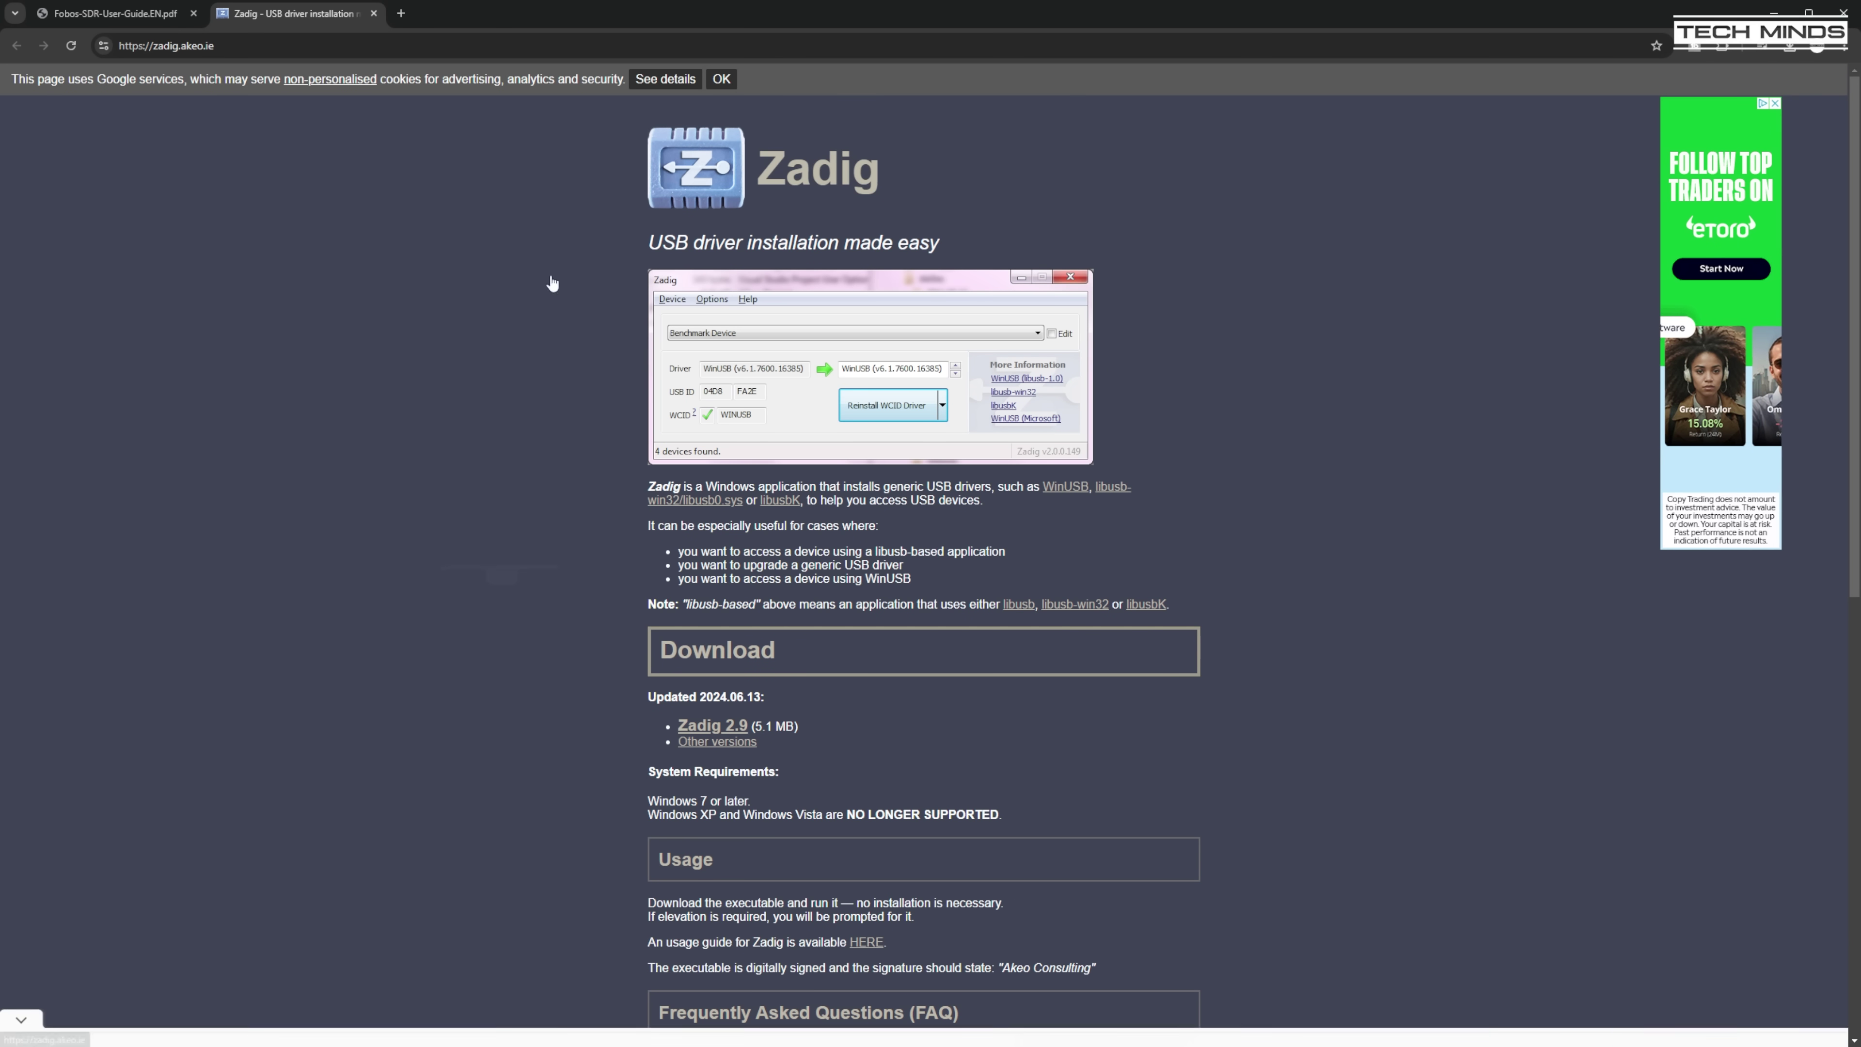
Accept the cookie notice on the Zadig page and download Zadig 2.9
click(721, 79)
scroll(1152, 570, down, 2)
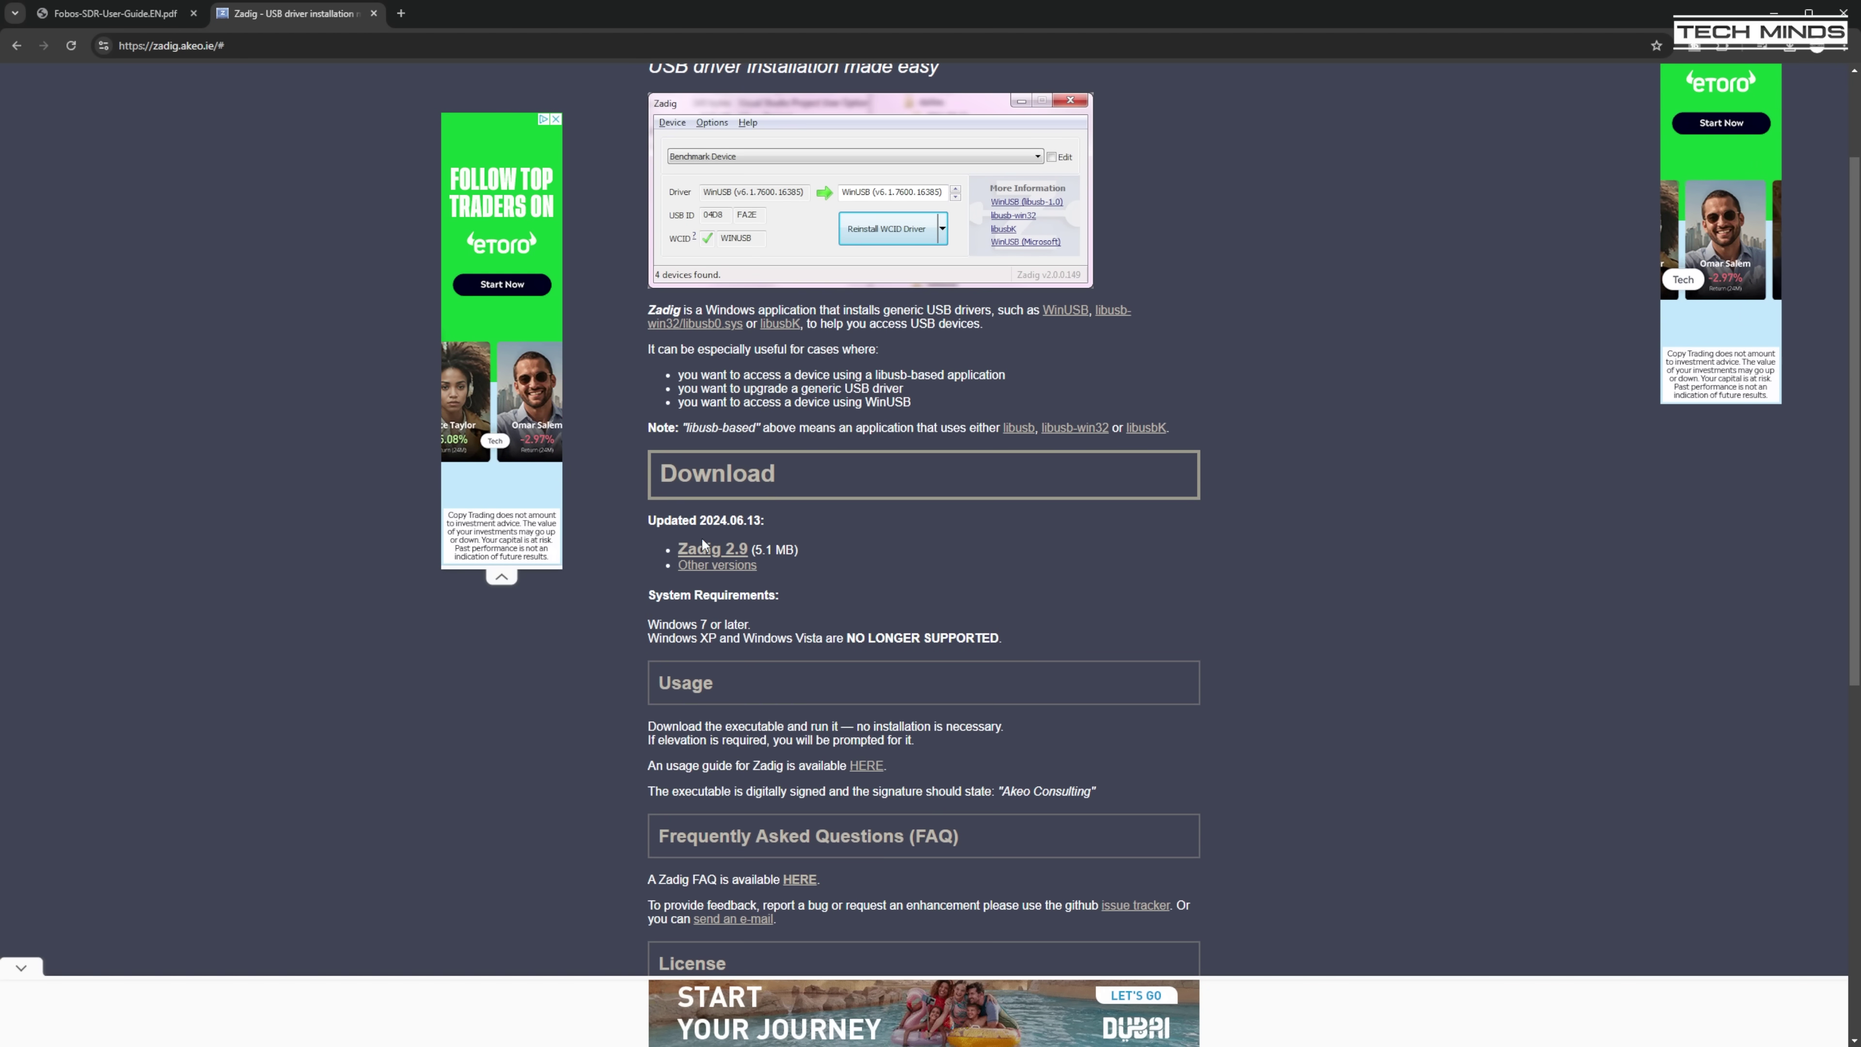
click(700, 546)
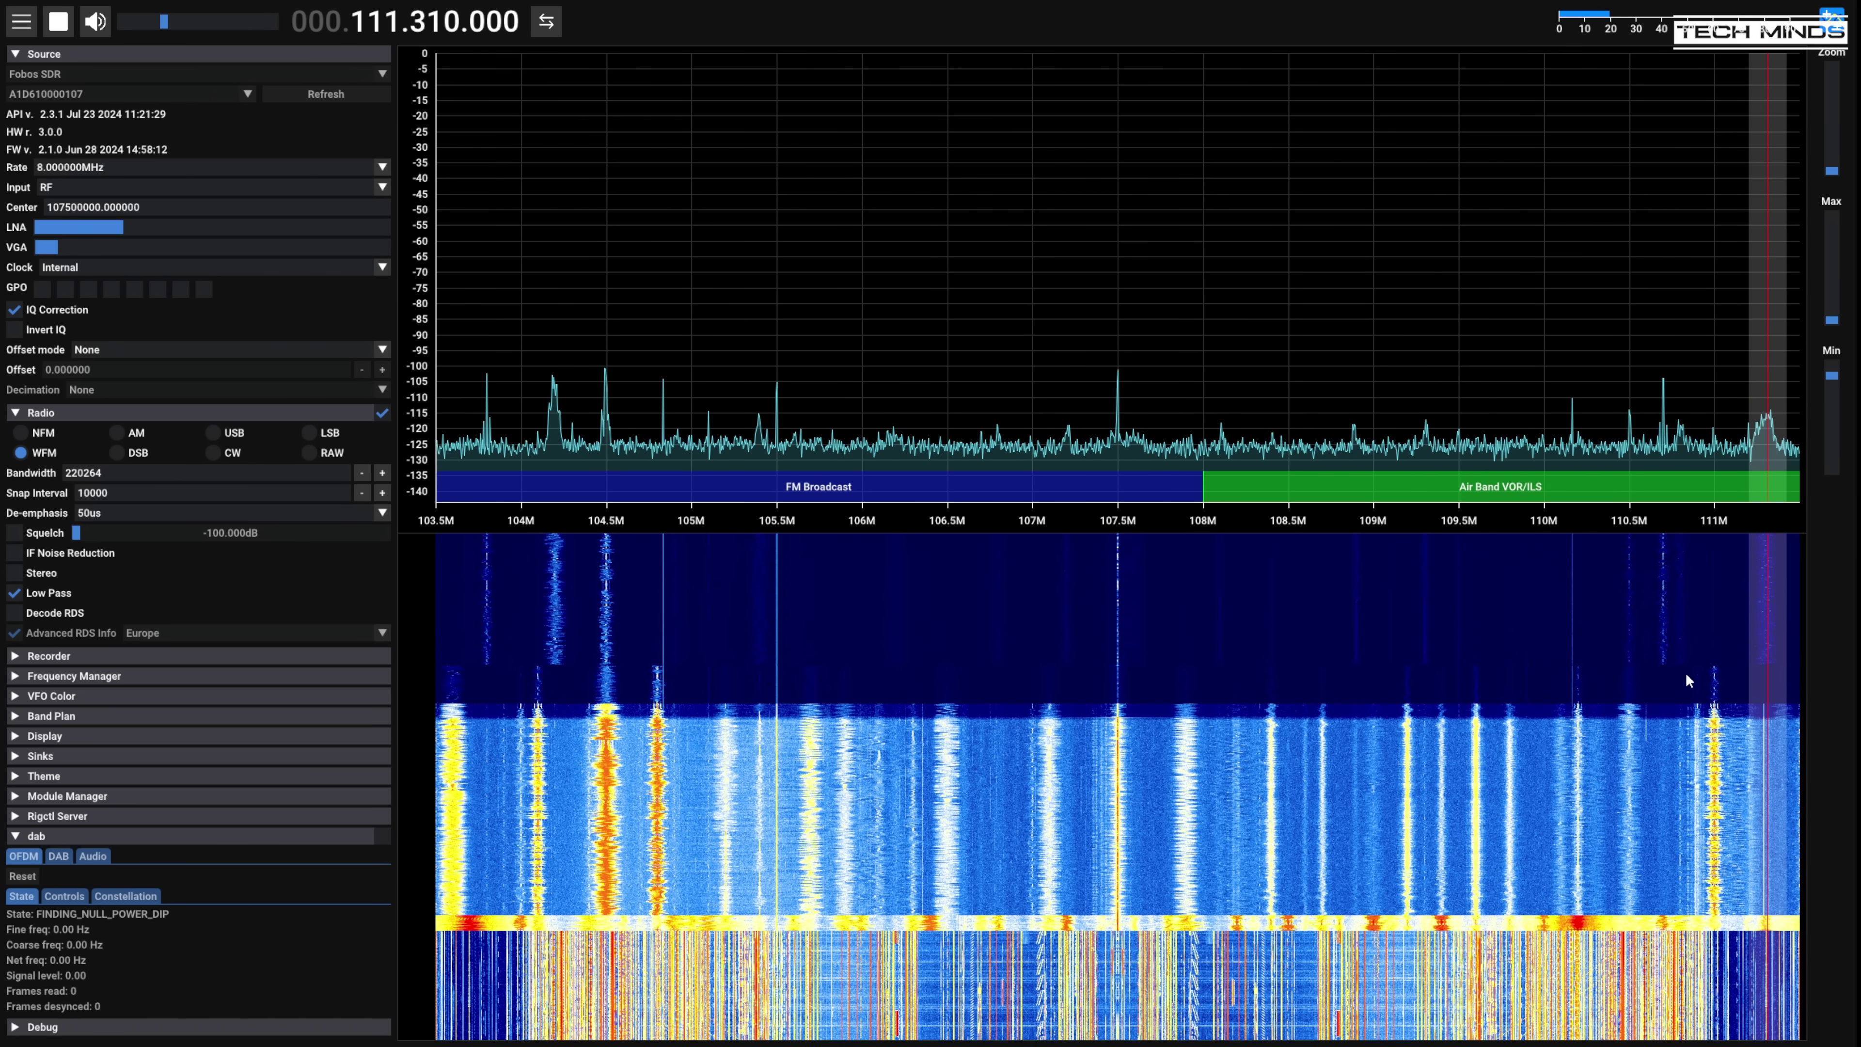
In SDR++, lower the spectrum's minimum level slightly and set the Fobos SDR sample rate to 10 MHz
drag(1837, 383, 1837, 377)
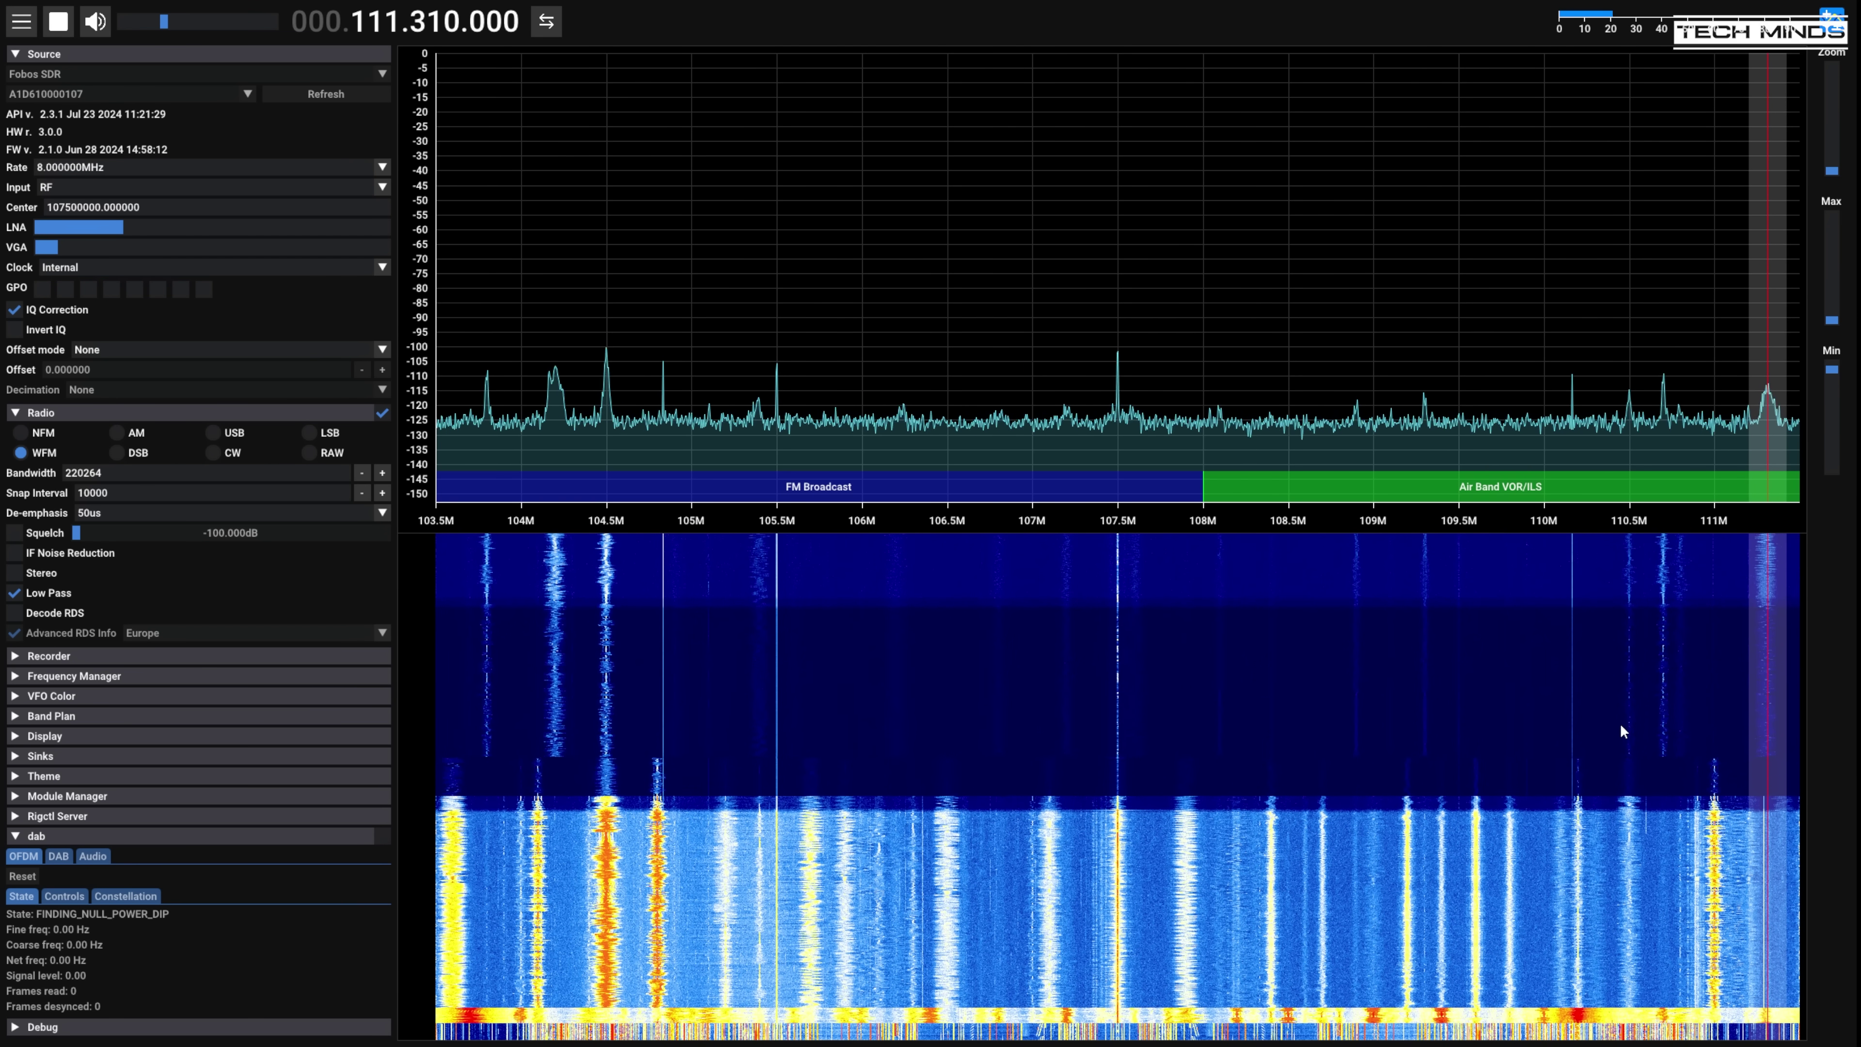
click(94, 172)
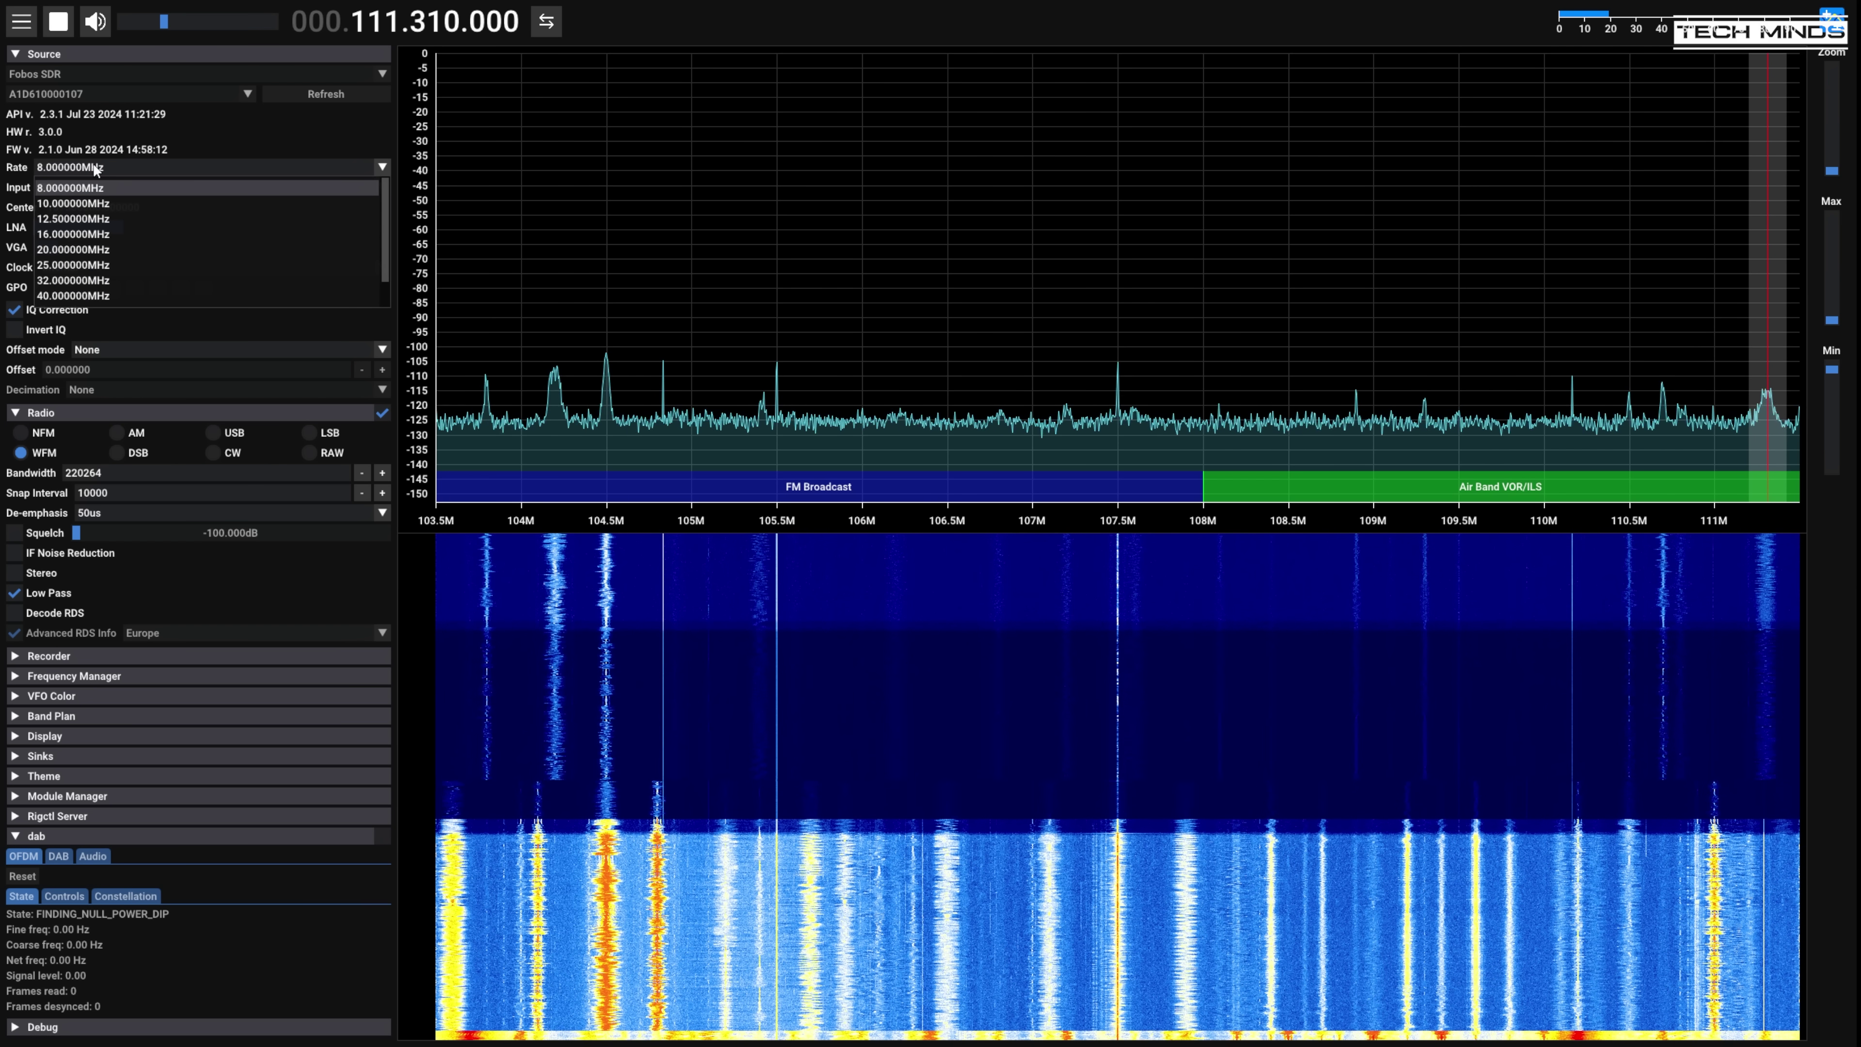
click(91, 205)
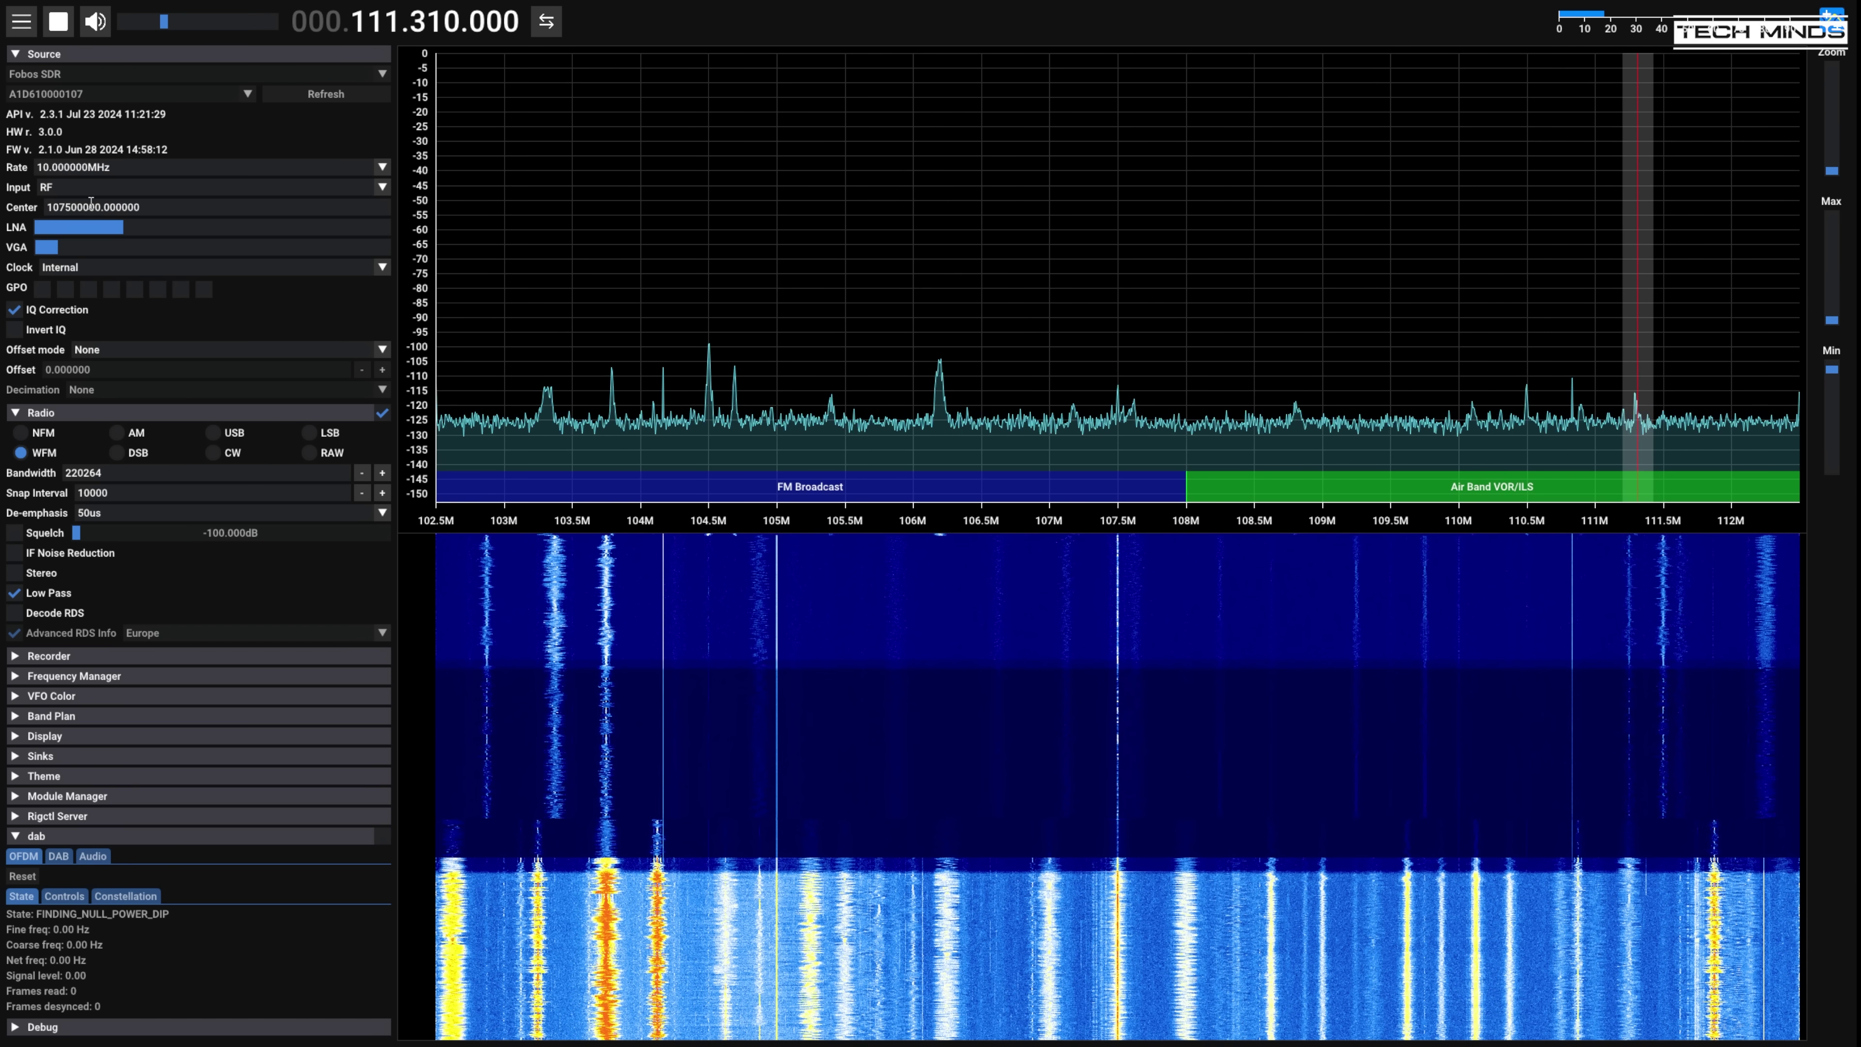
Tune to the signal at 114.490 MHz and set the sample rate to 20 MHz
click(1527, 566)
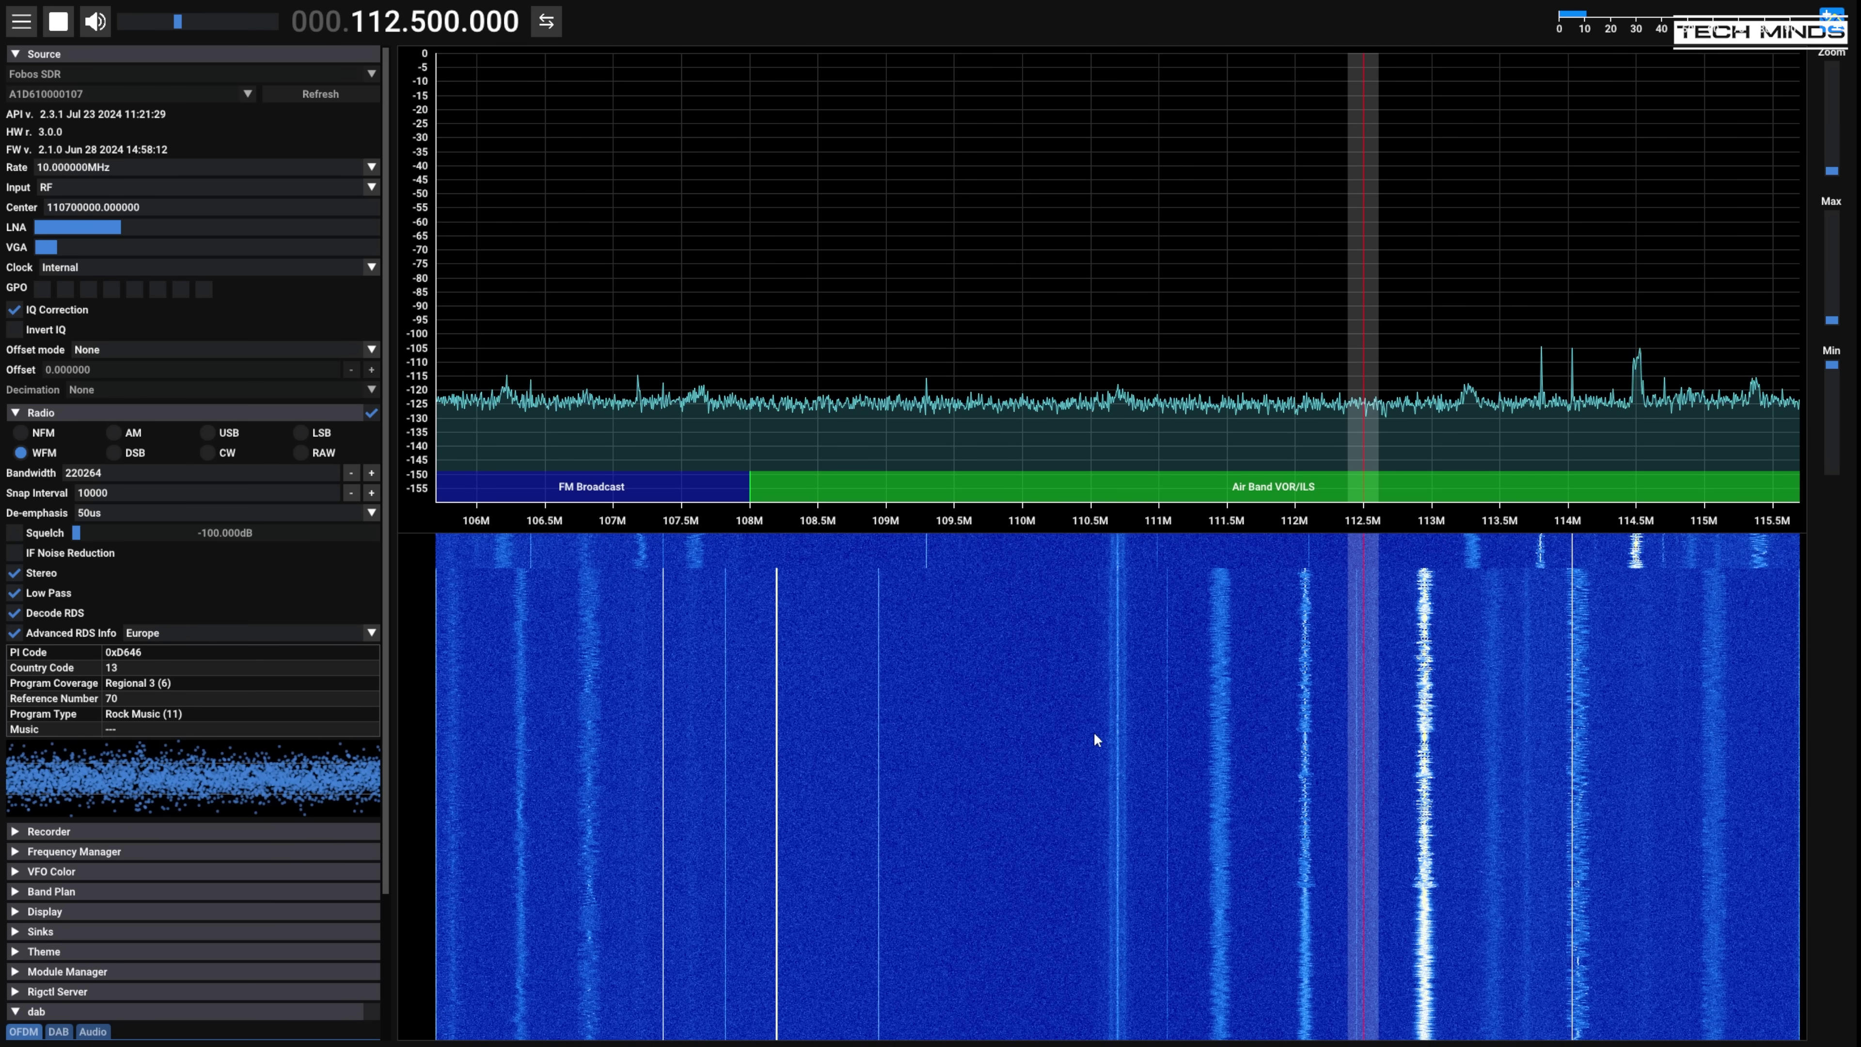
click(1636, 559)
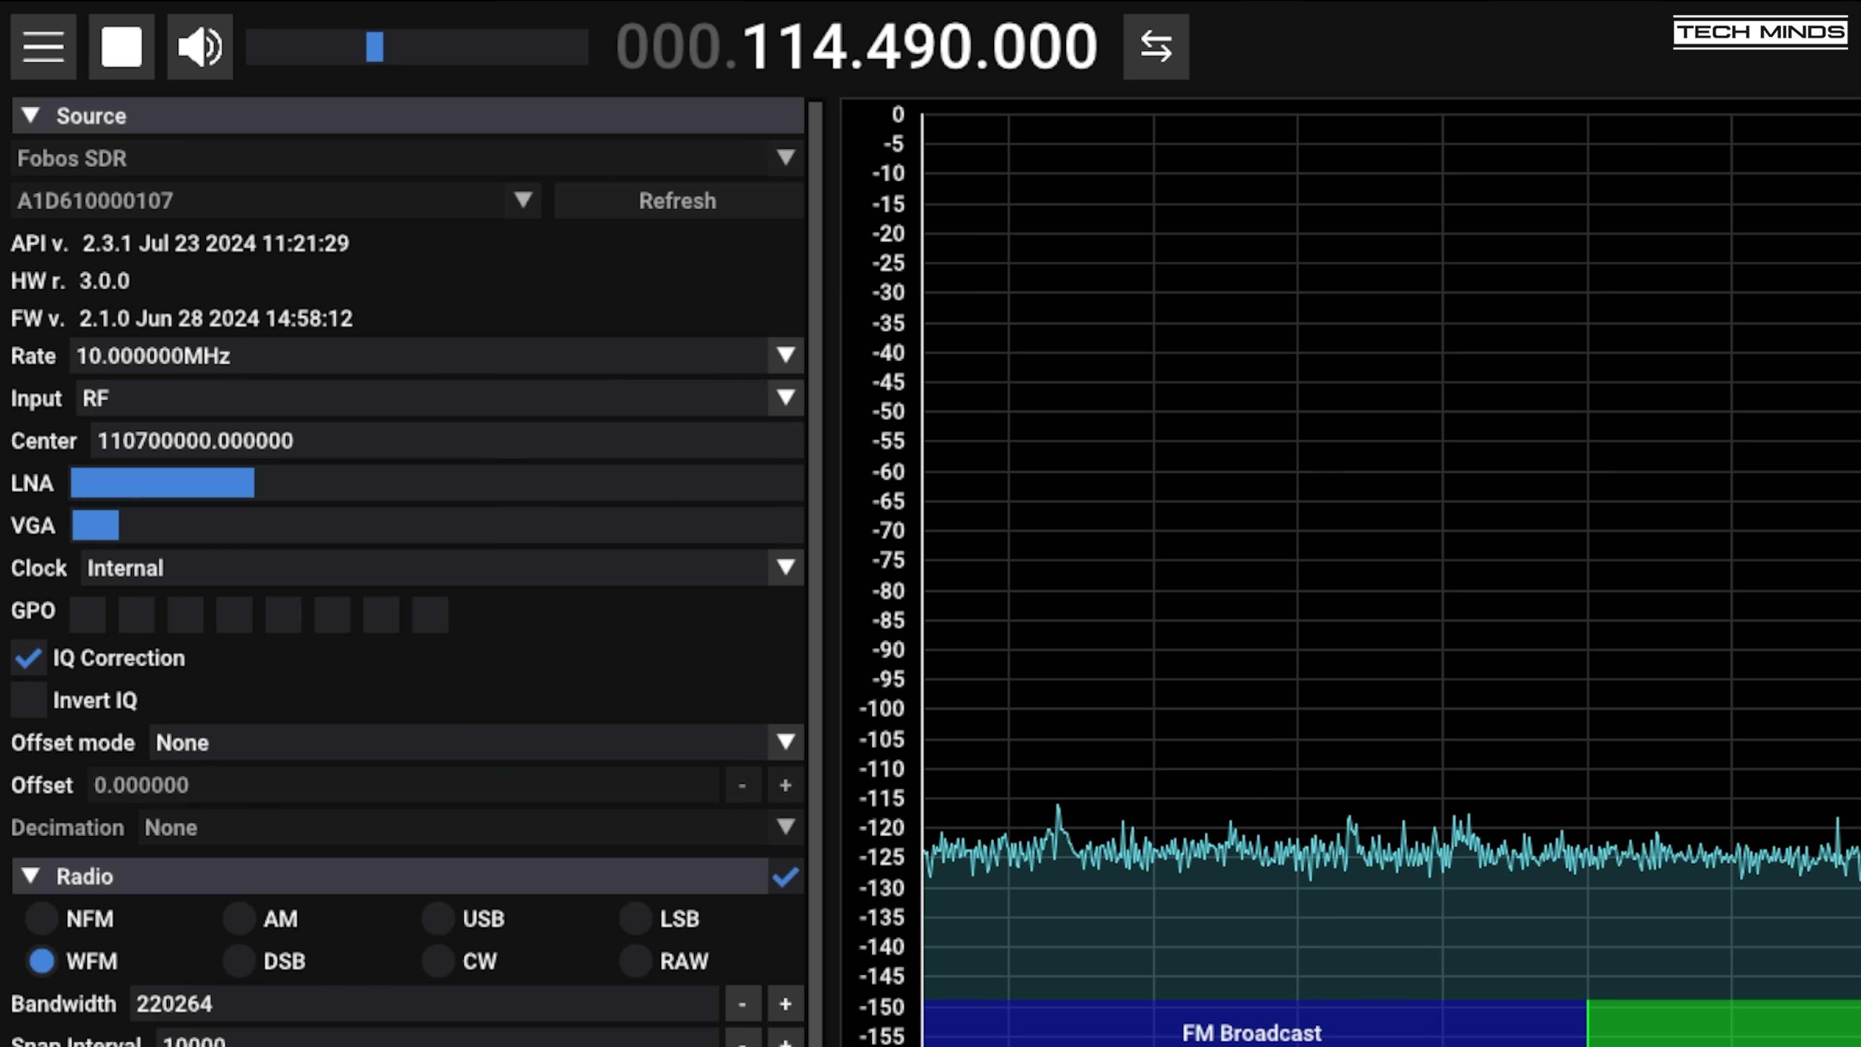
click(337, 363)
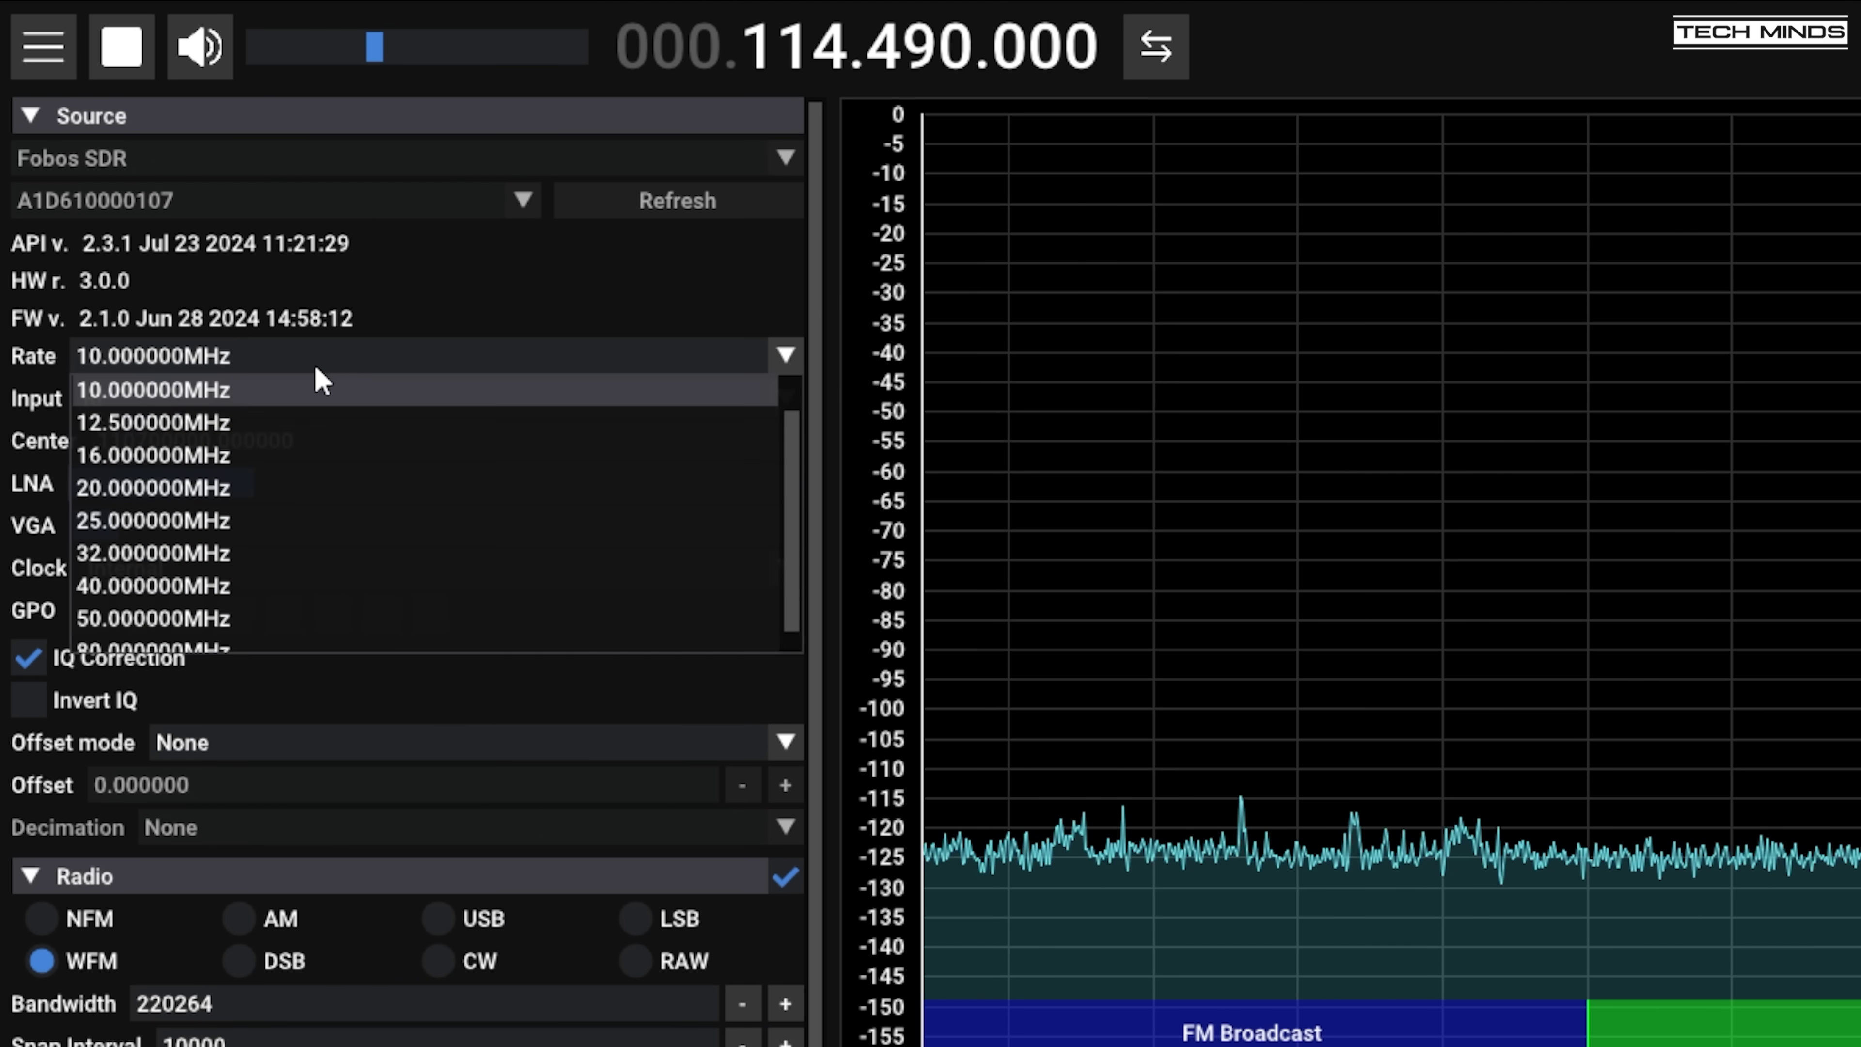
click(225, 490)
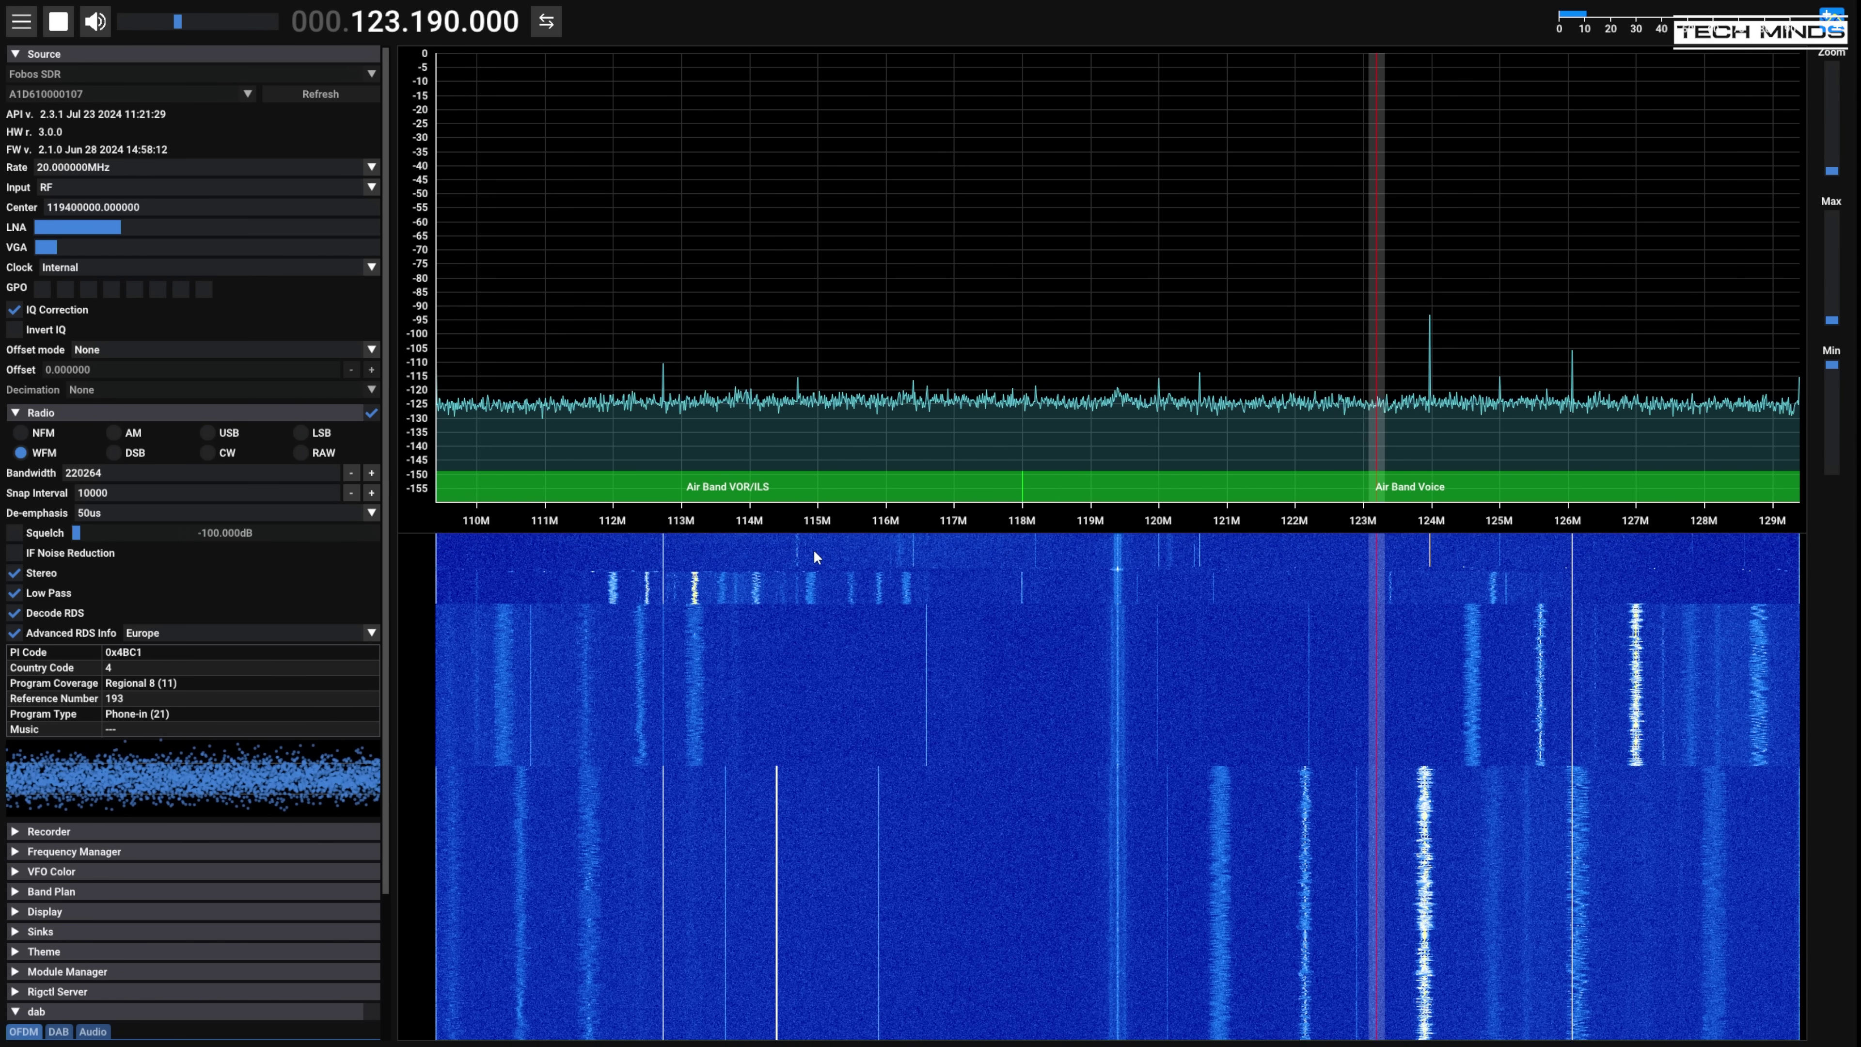
Survey the spectrum up through the air band to the 2m ham band, and return to a center of about 130 MHz
click(798, 562)
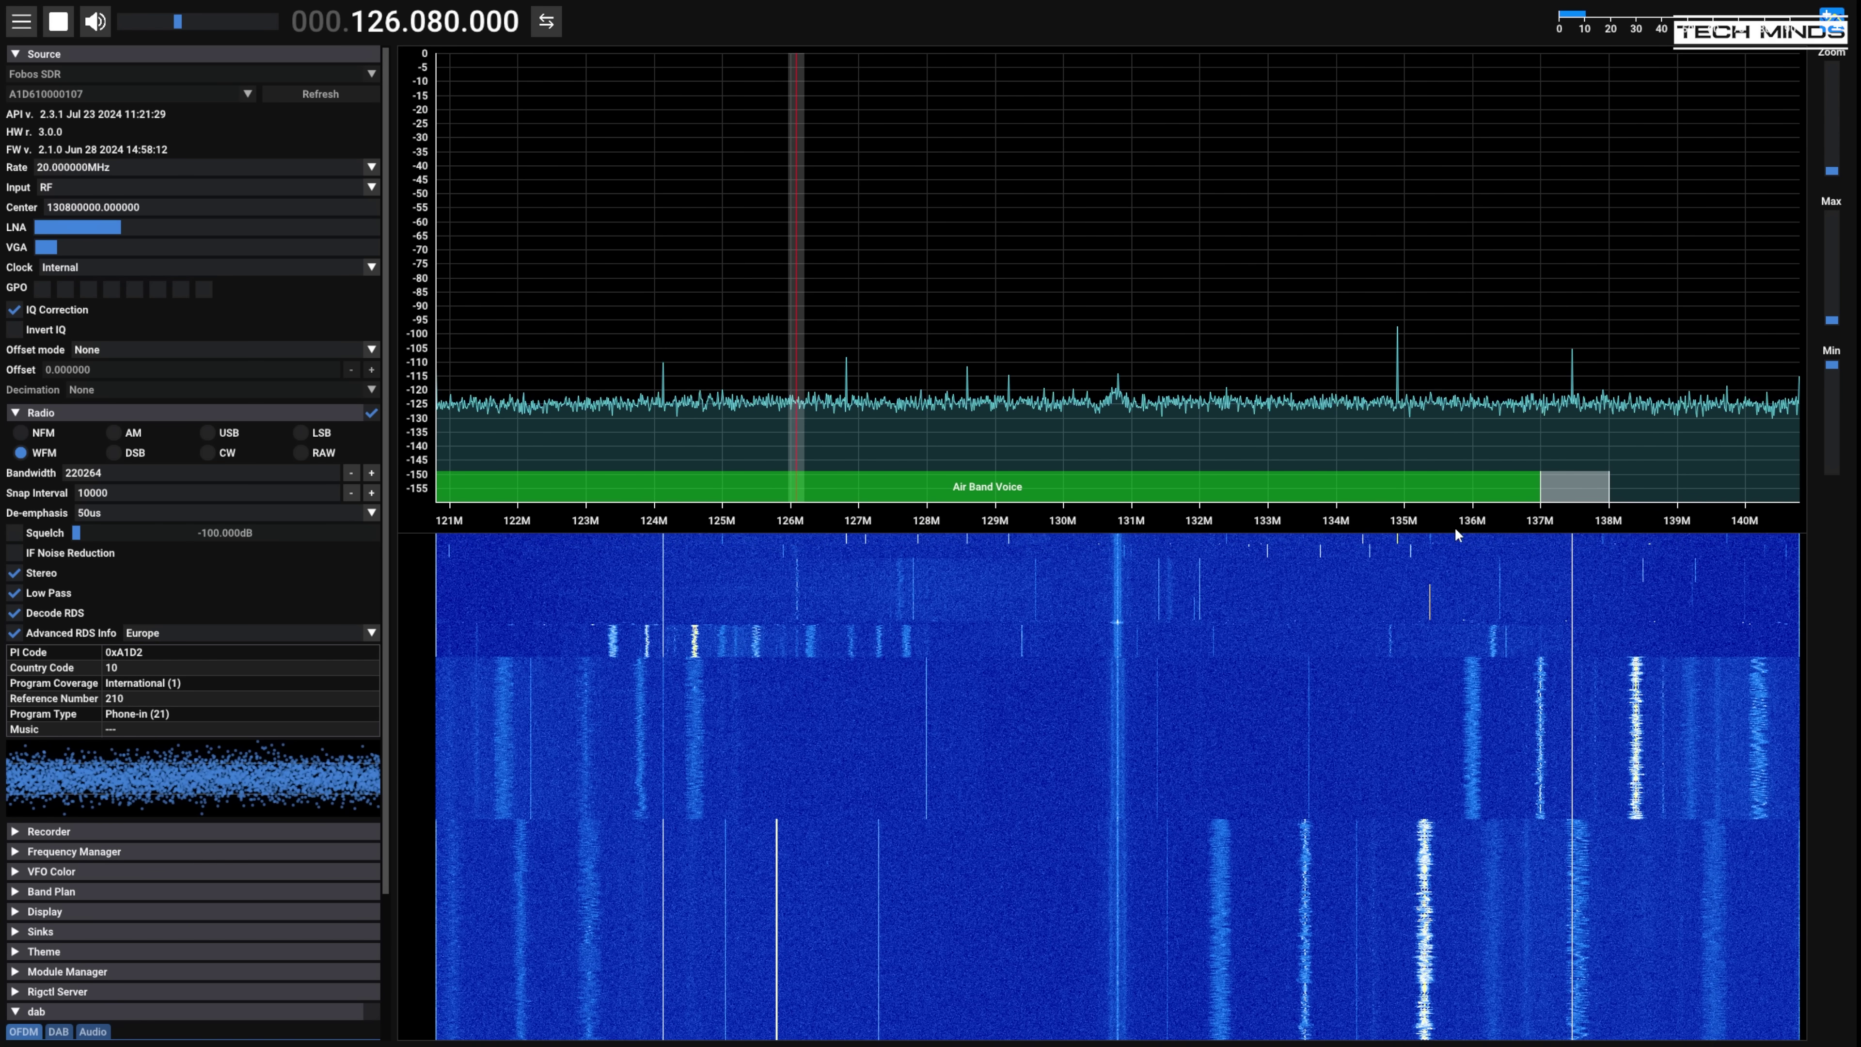
drag(1456, 535, 1028, 517)
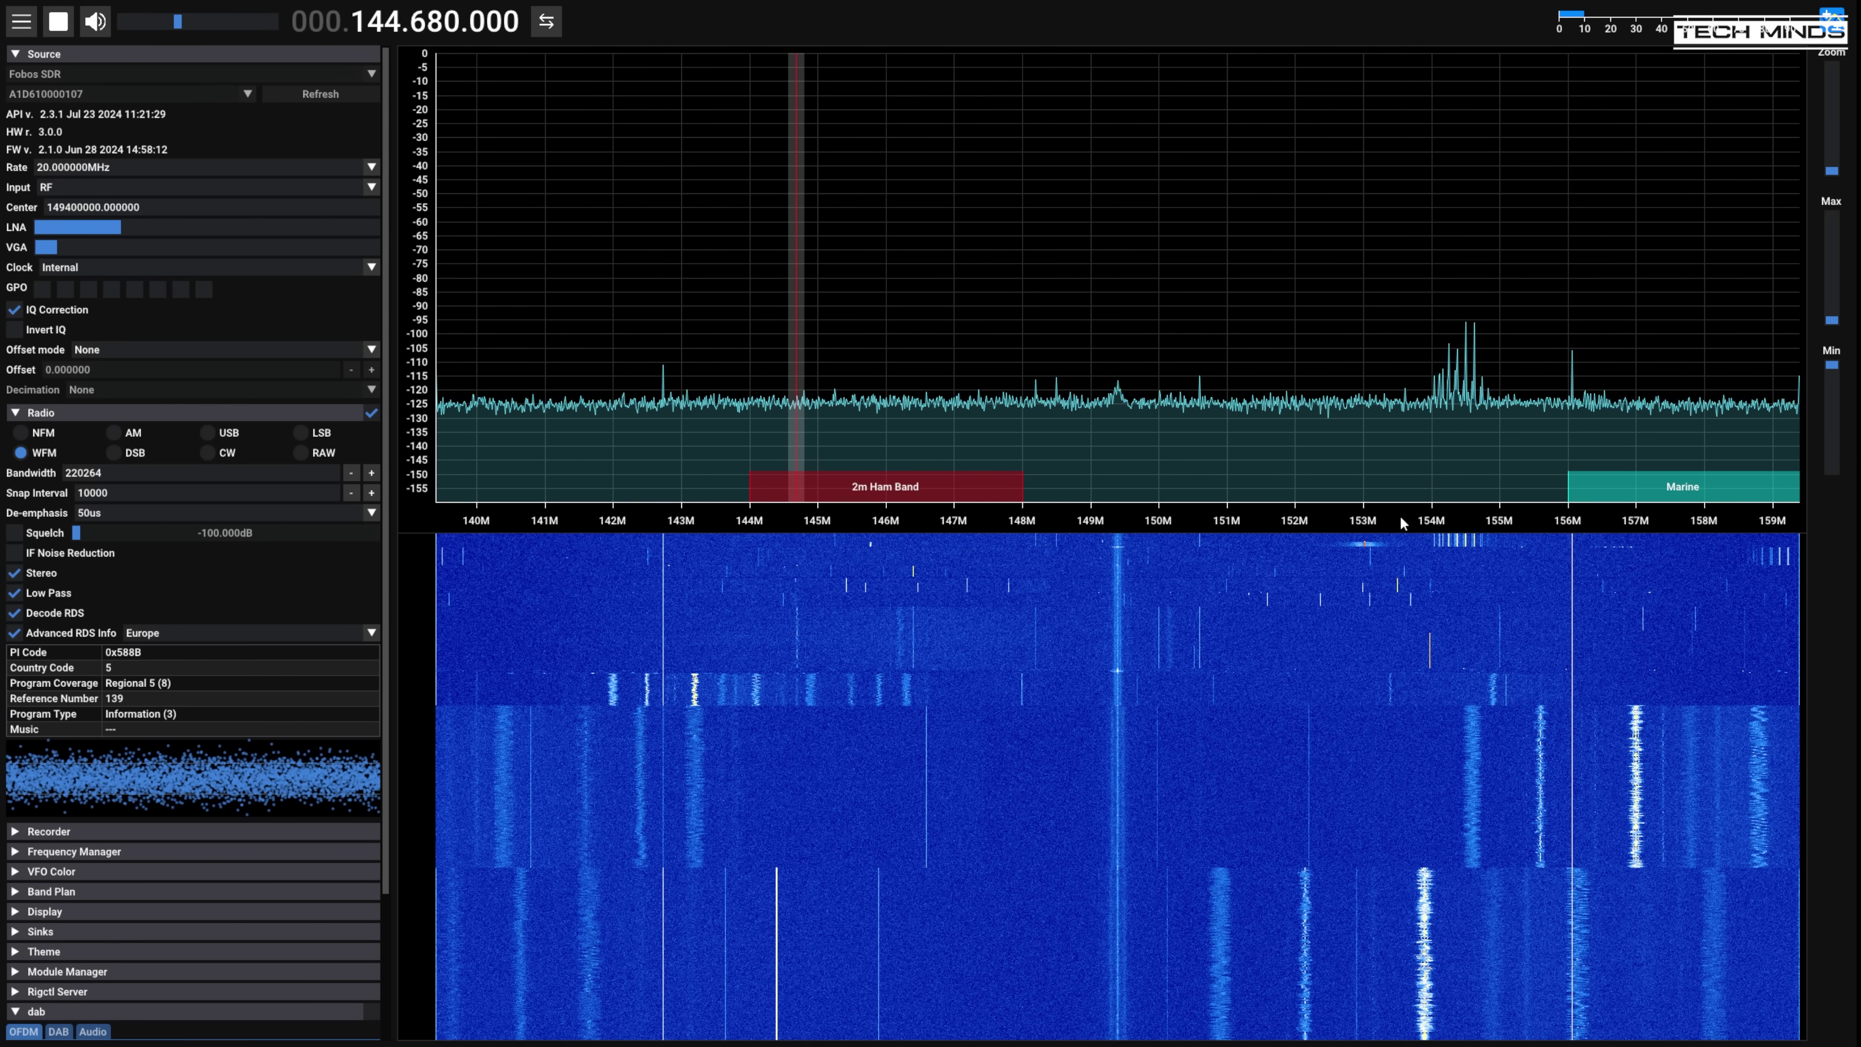
drag(1288, 522, 1252, 541)
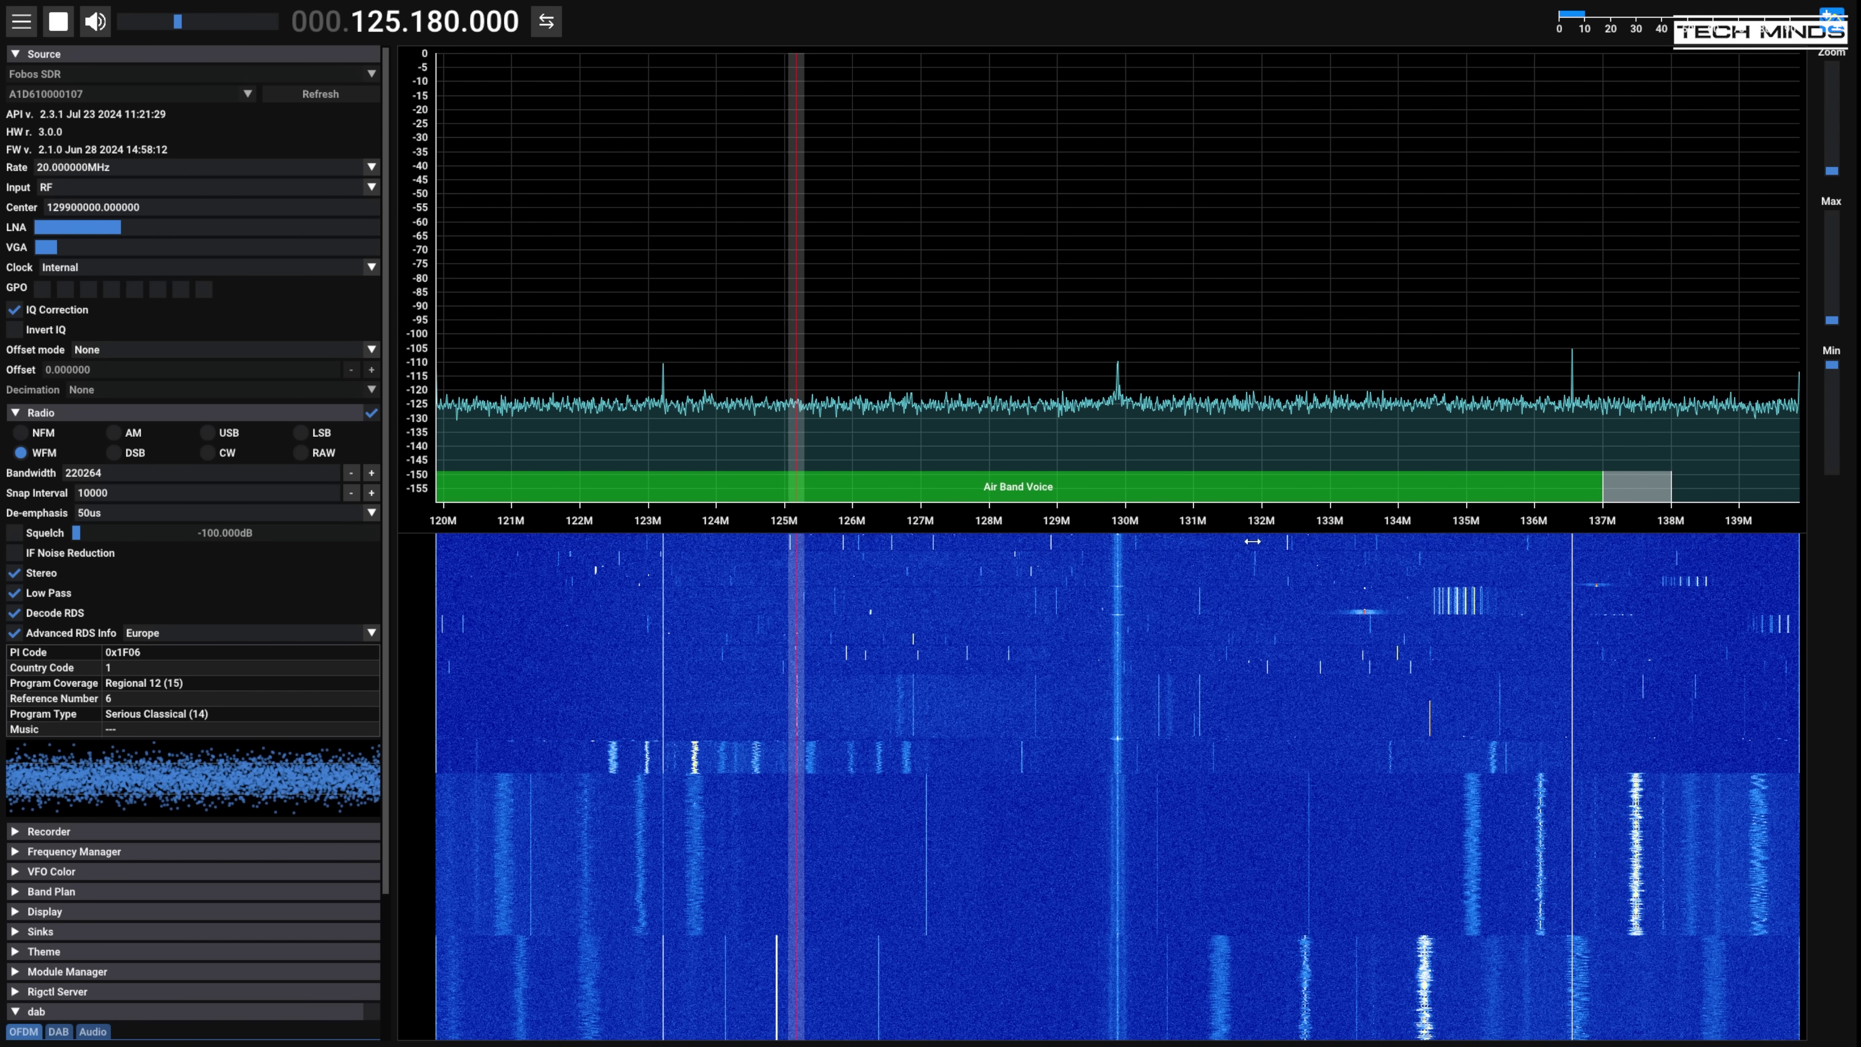
Tune through air band signals at 127.070 and 119.530 MHz to 120.010 MHz, shifting the spectrum's center to 123 MHz
click(924, 550)
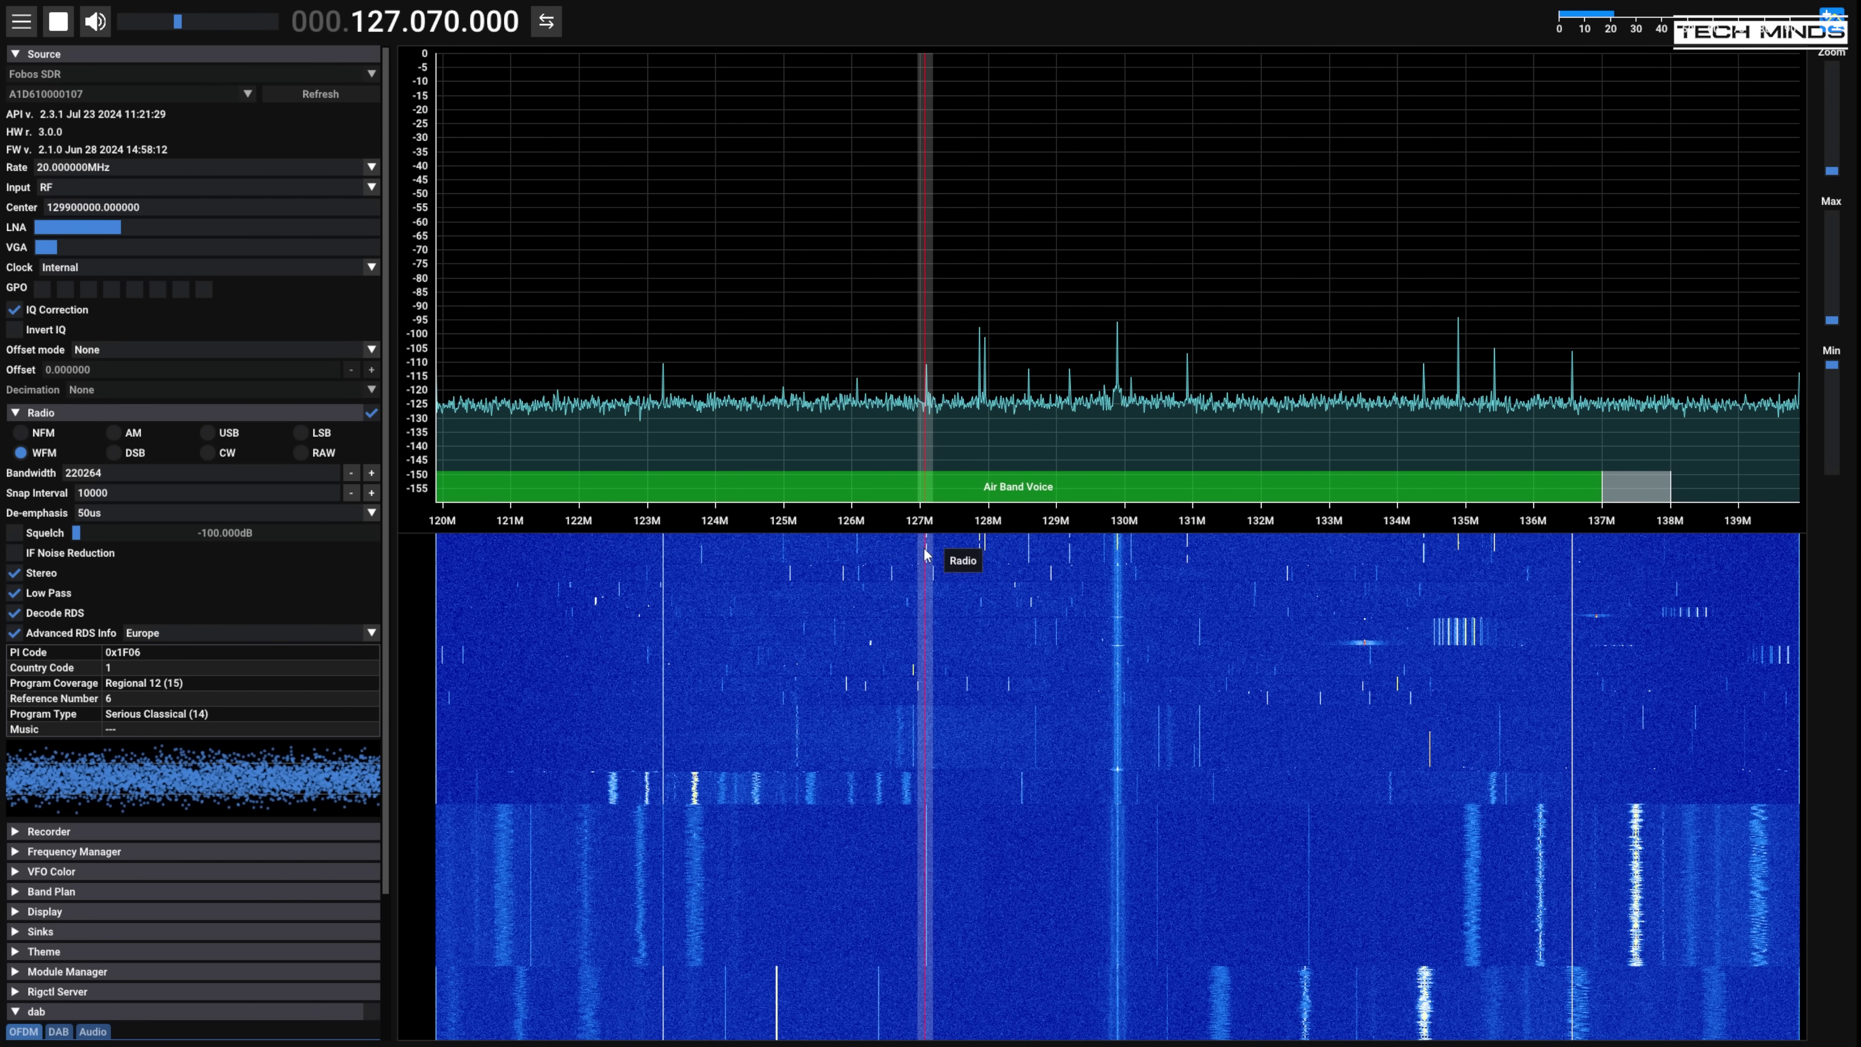
mouse_move(923, 570)
mouse_down()
mouse_move(1111, 585)
mouse_move(1094, 589)
mouse_up()
drag(960, 546, 1204, 536)
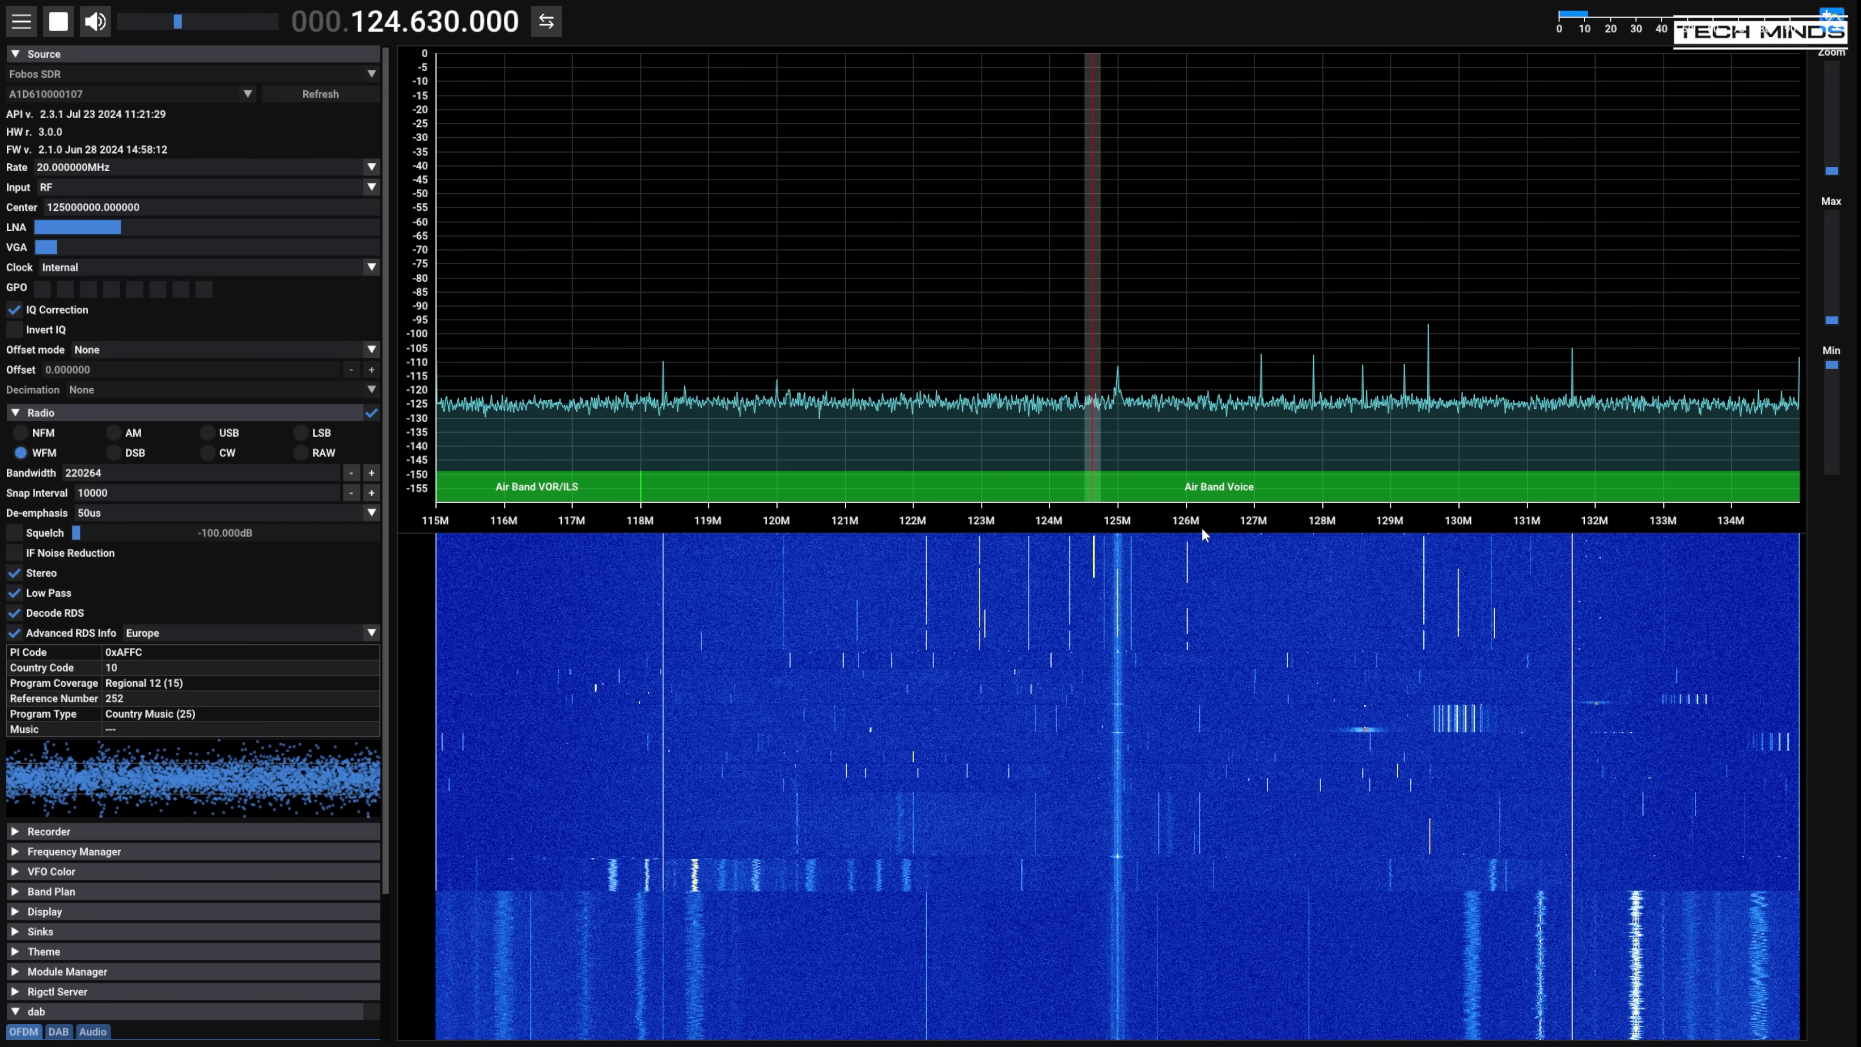
drag(945, 522, 1077, 521)
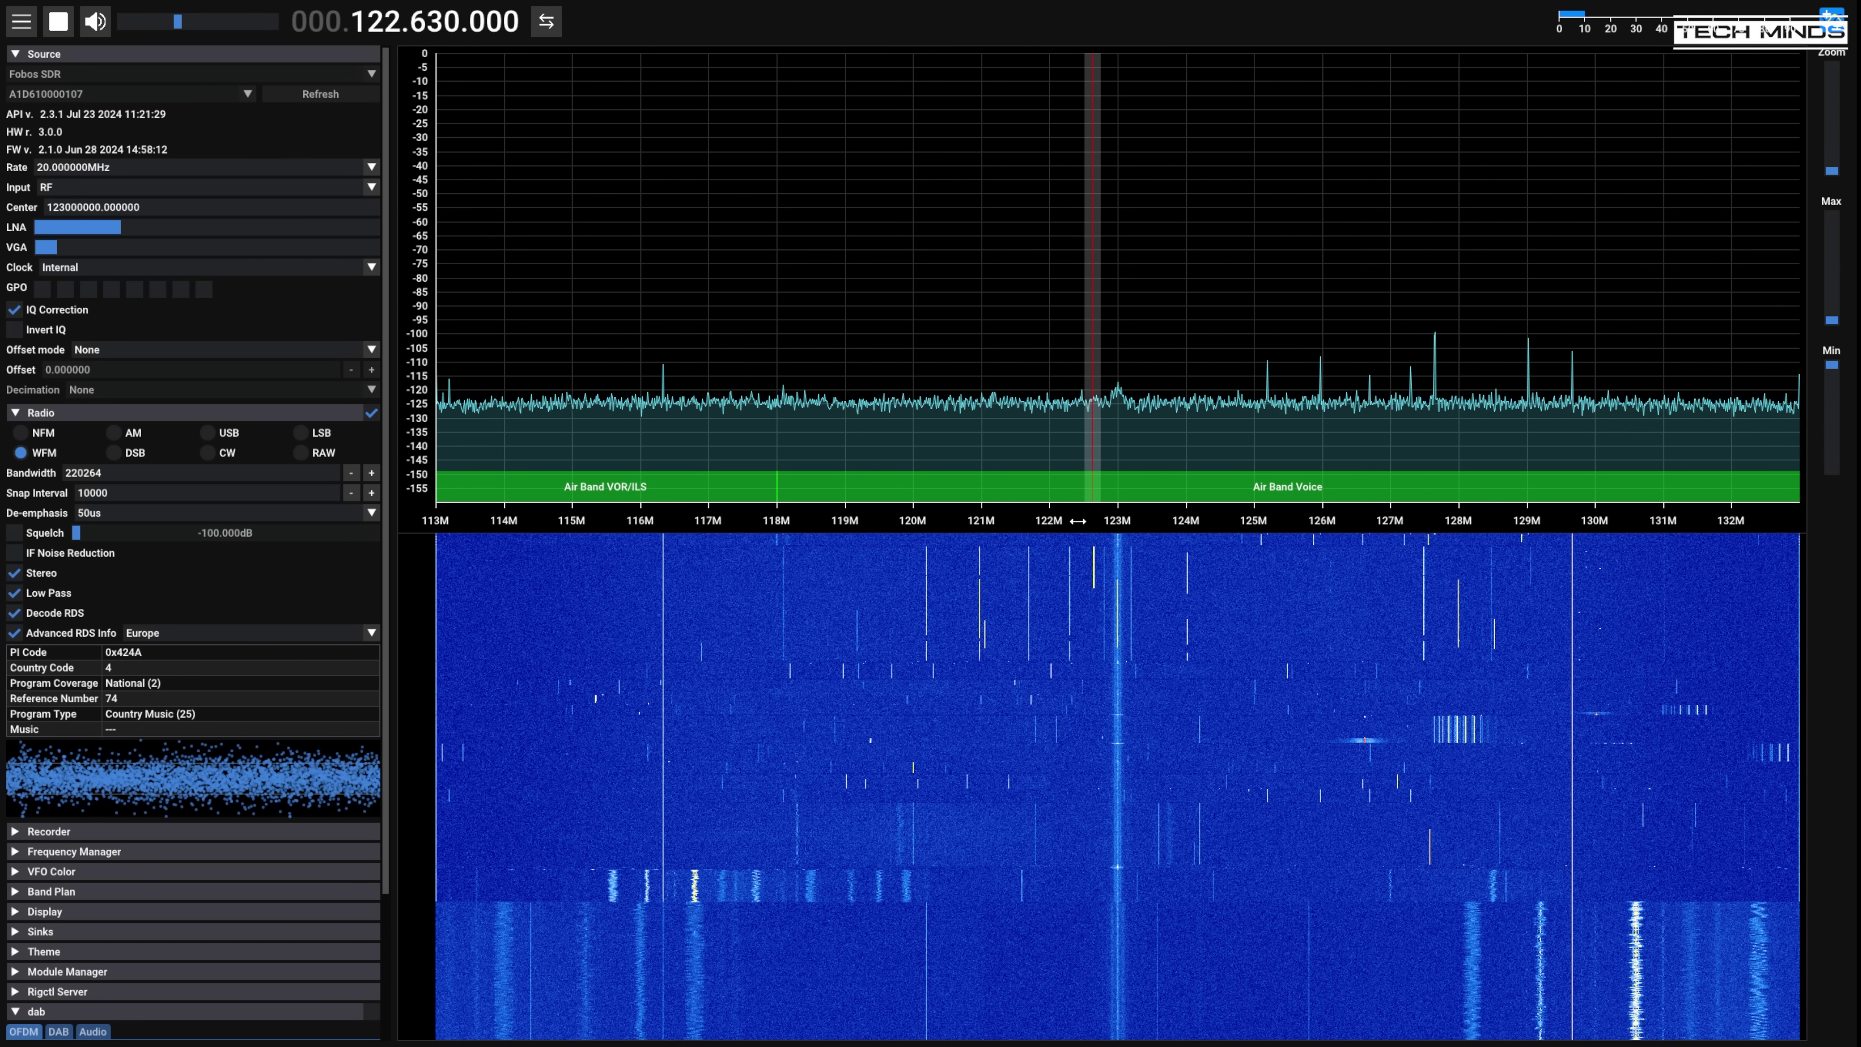
click(881, 554)
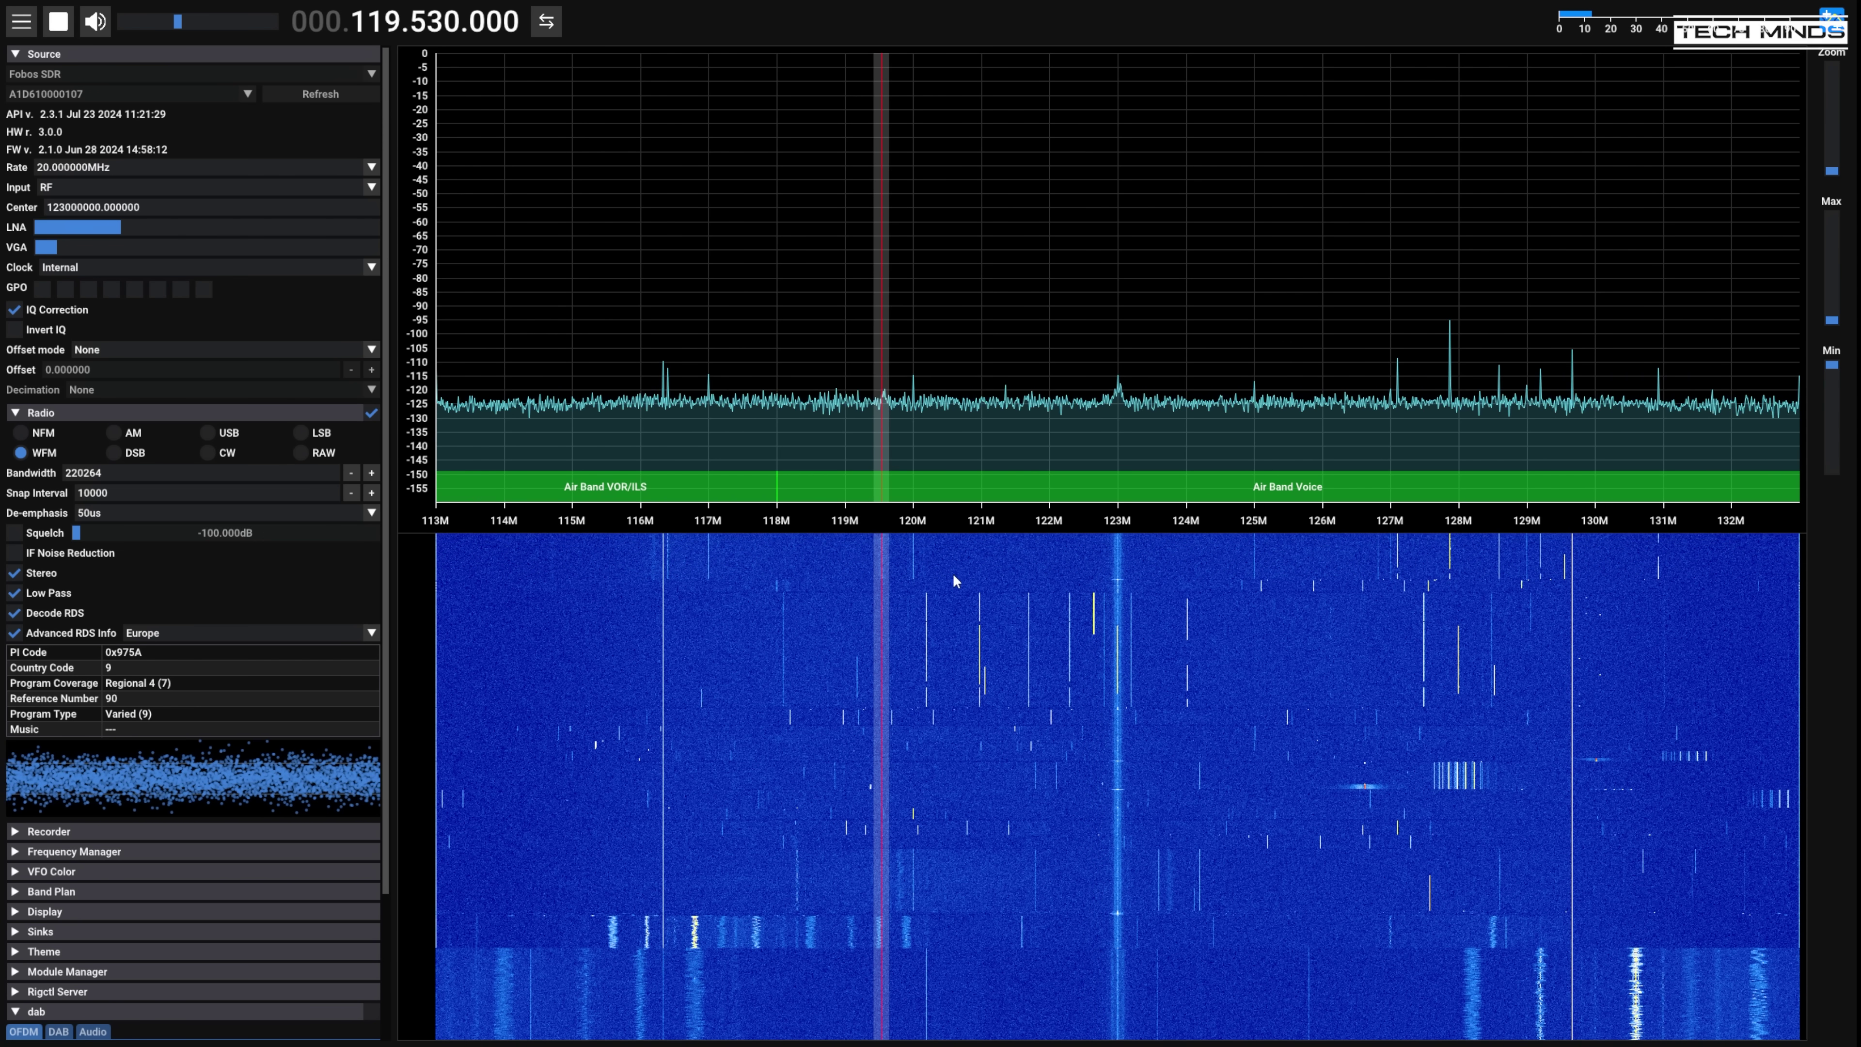
click(914, 573)
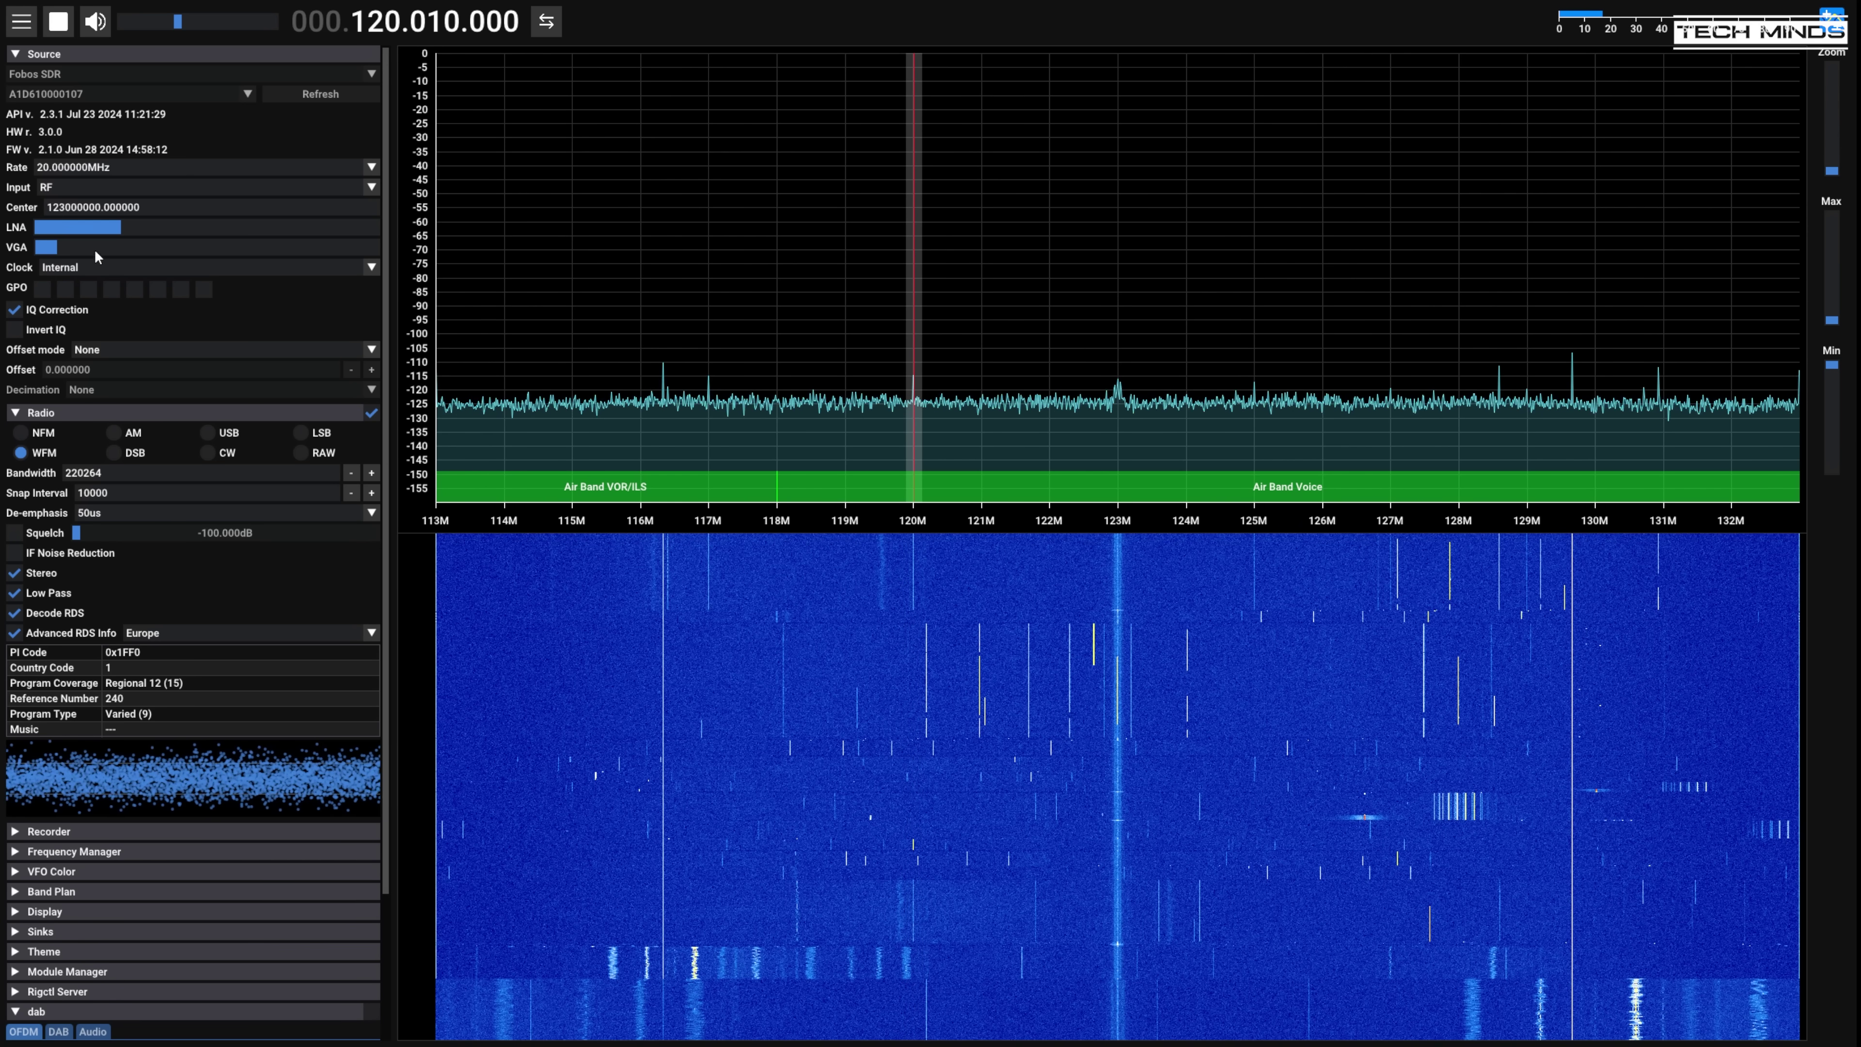
Set the sample rate to 32 MHz and shift the spectrum's center to 118.3 MHz, covering part of the FM broadcast band
click(101, 168)
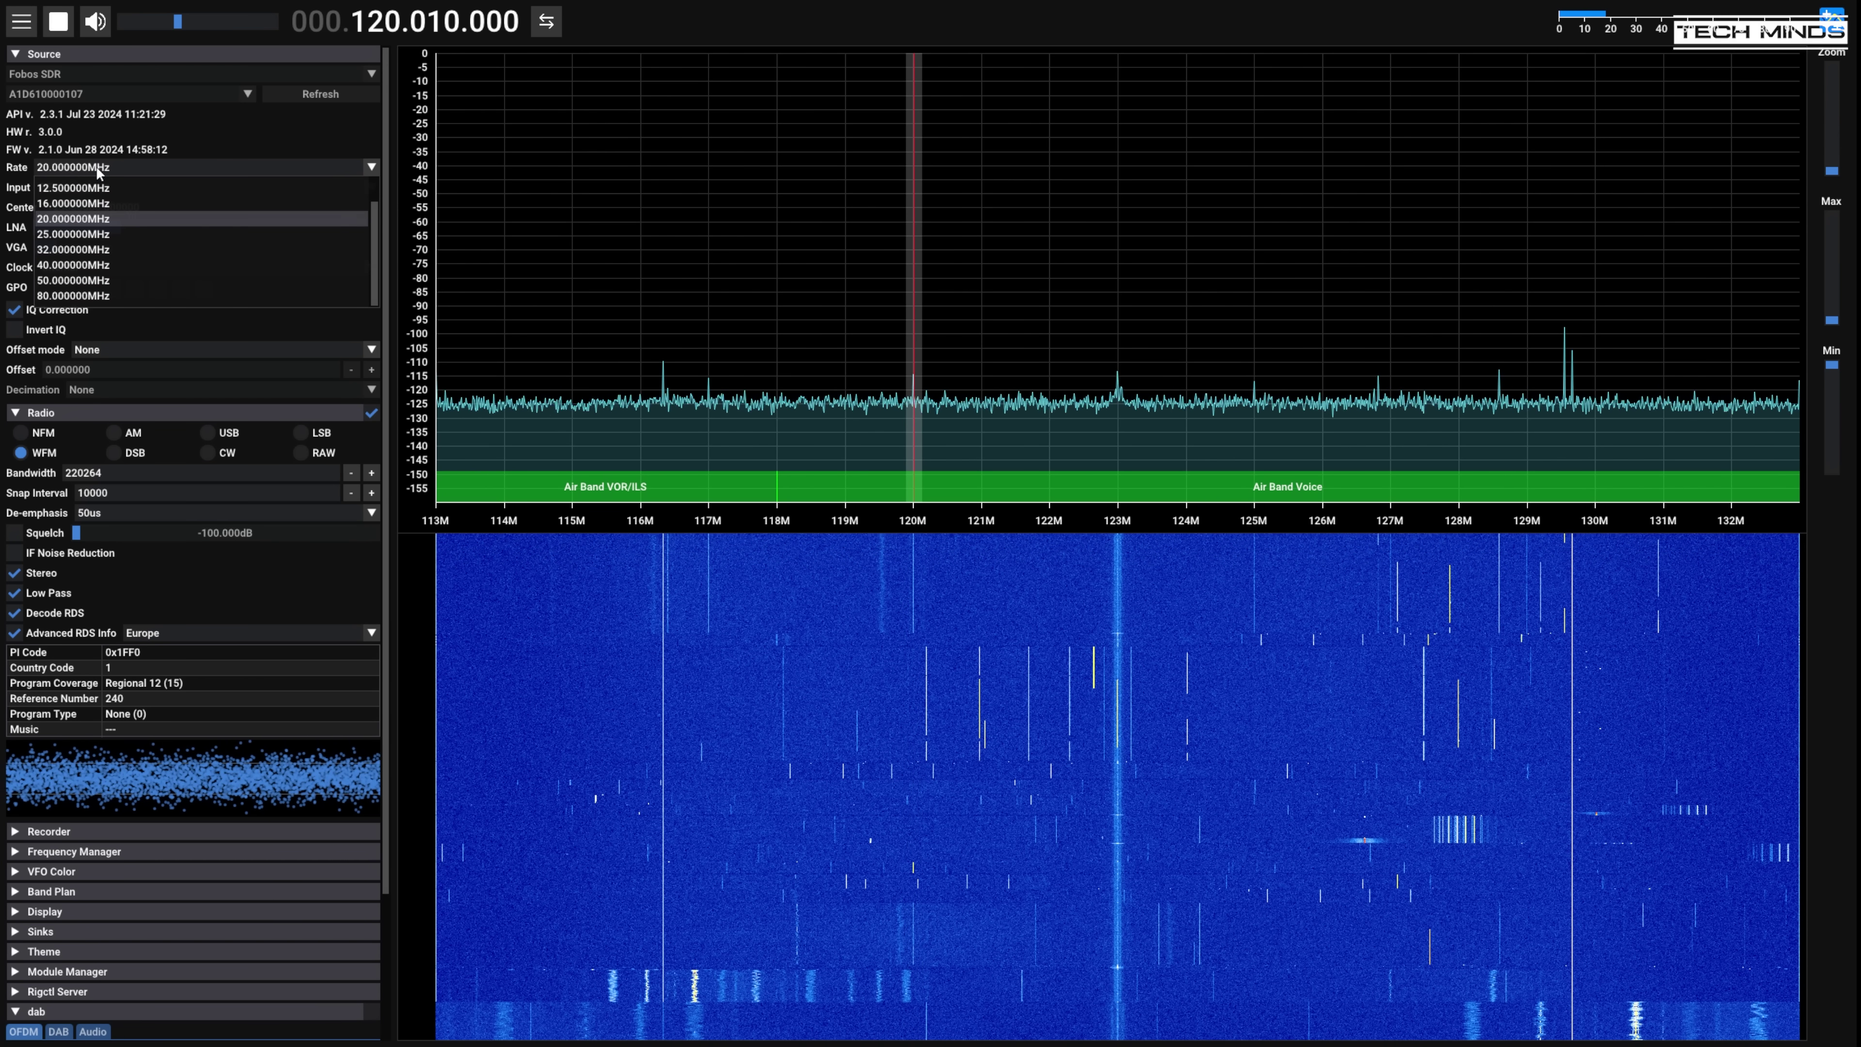
click(63, 243)
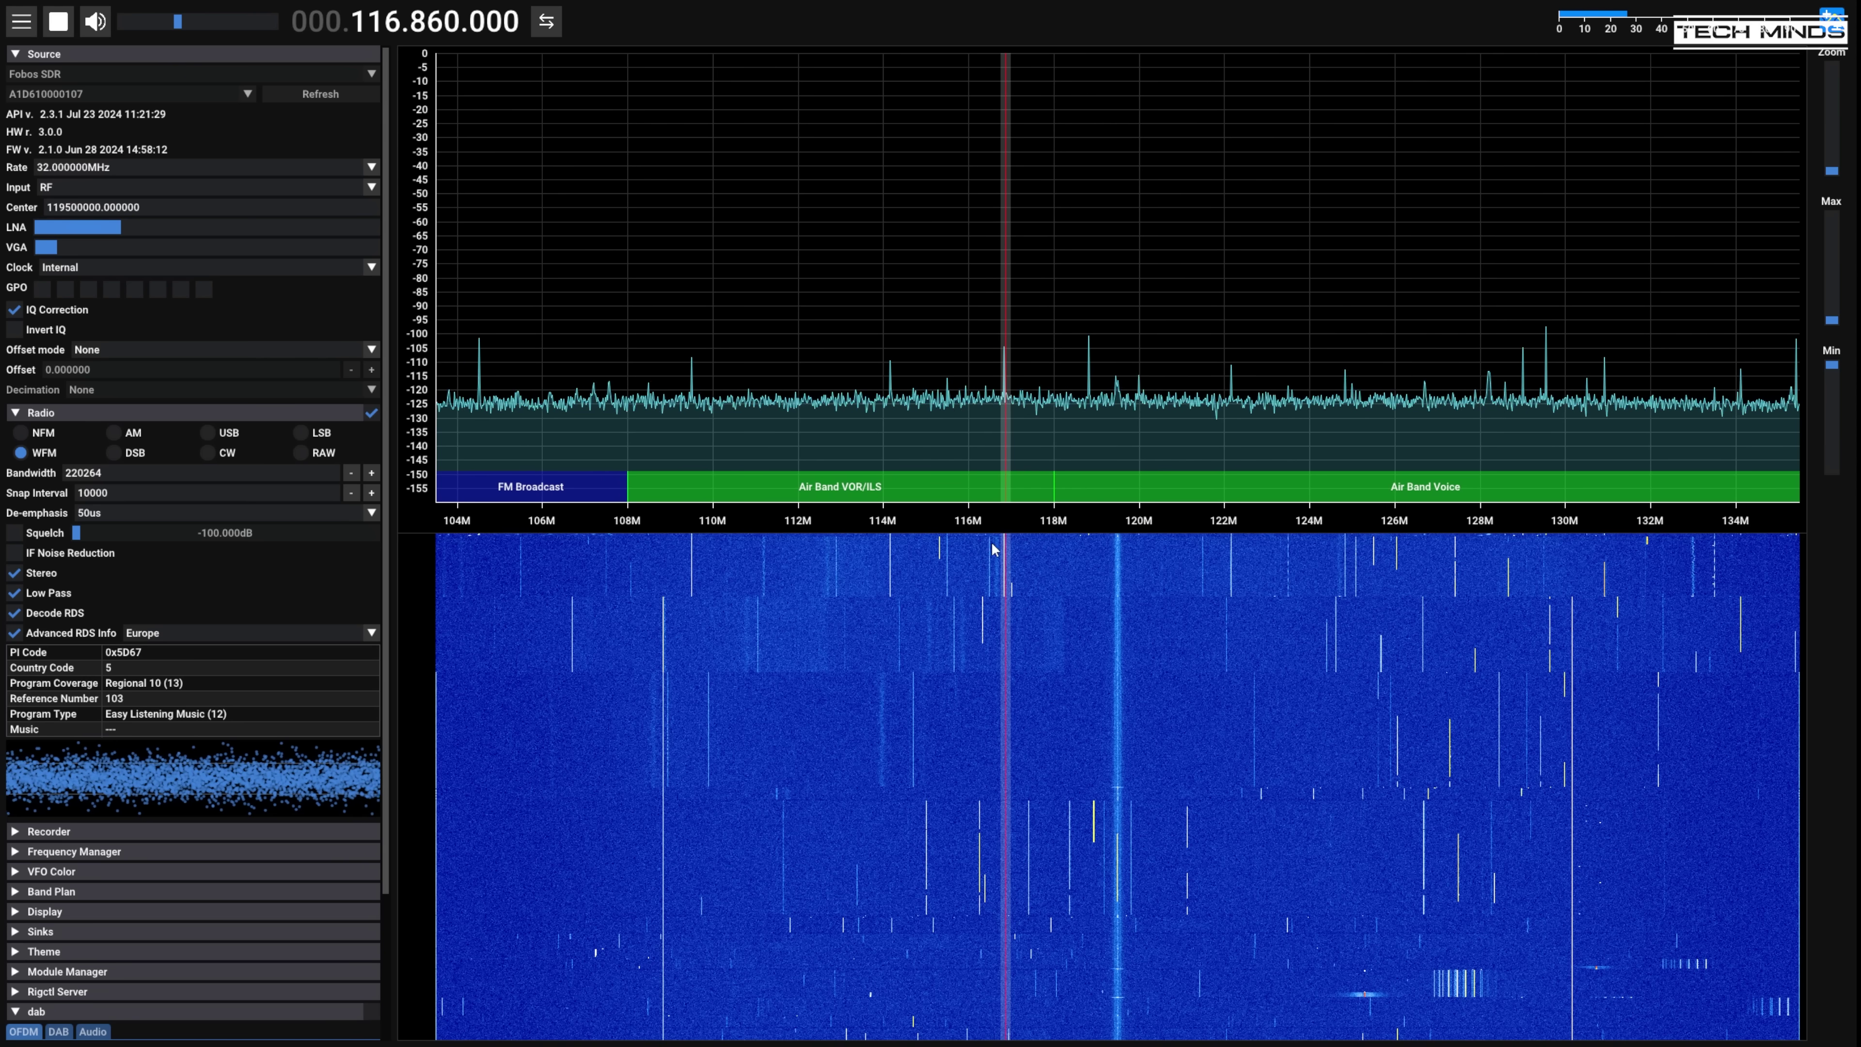
drag(573, 533, 628, 531)
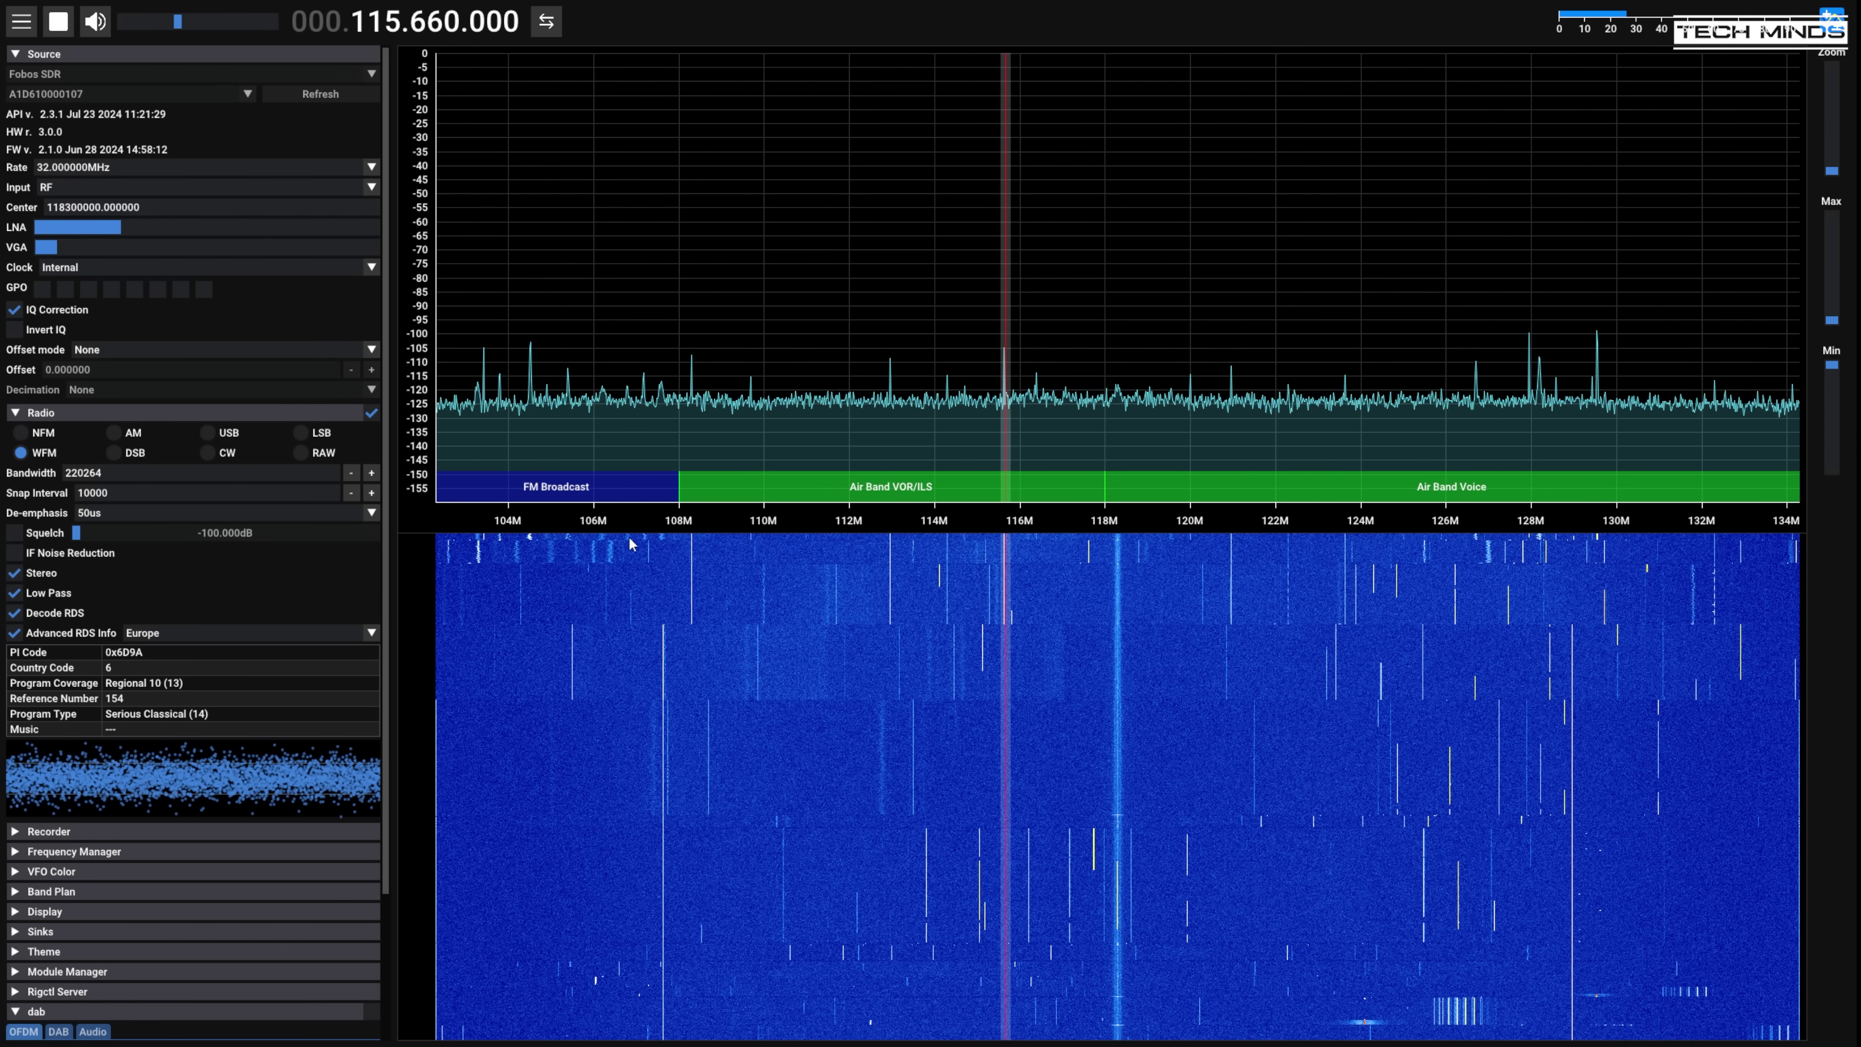
Try the 40 MHz sample rate for comparison, and return the rate to 32 MHz
click(80, 168)
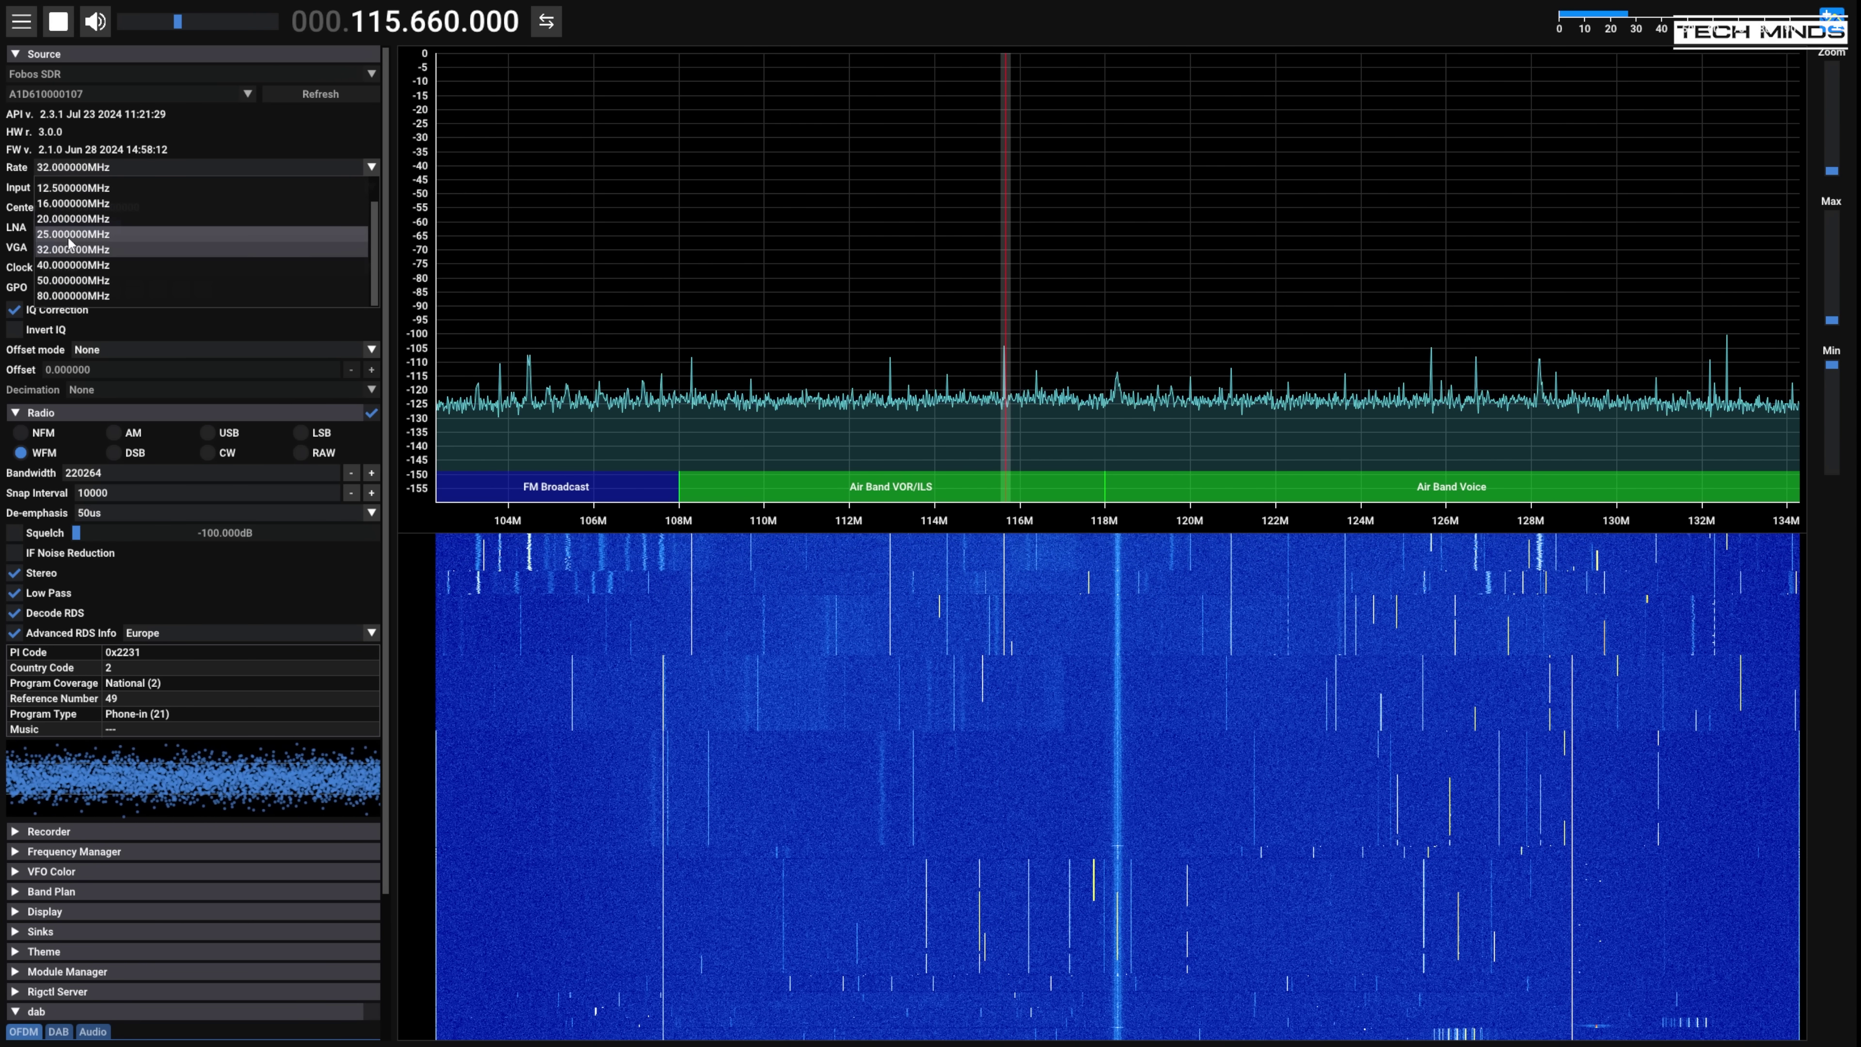
click(70, 270)
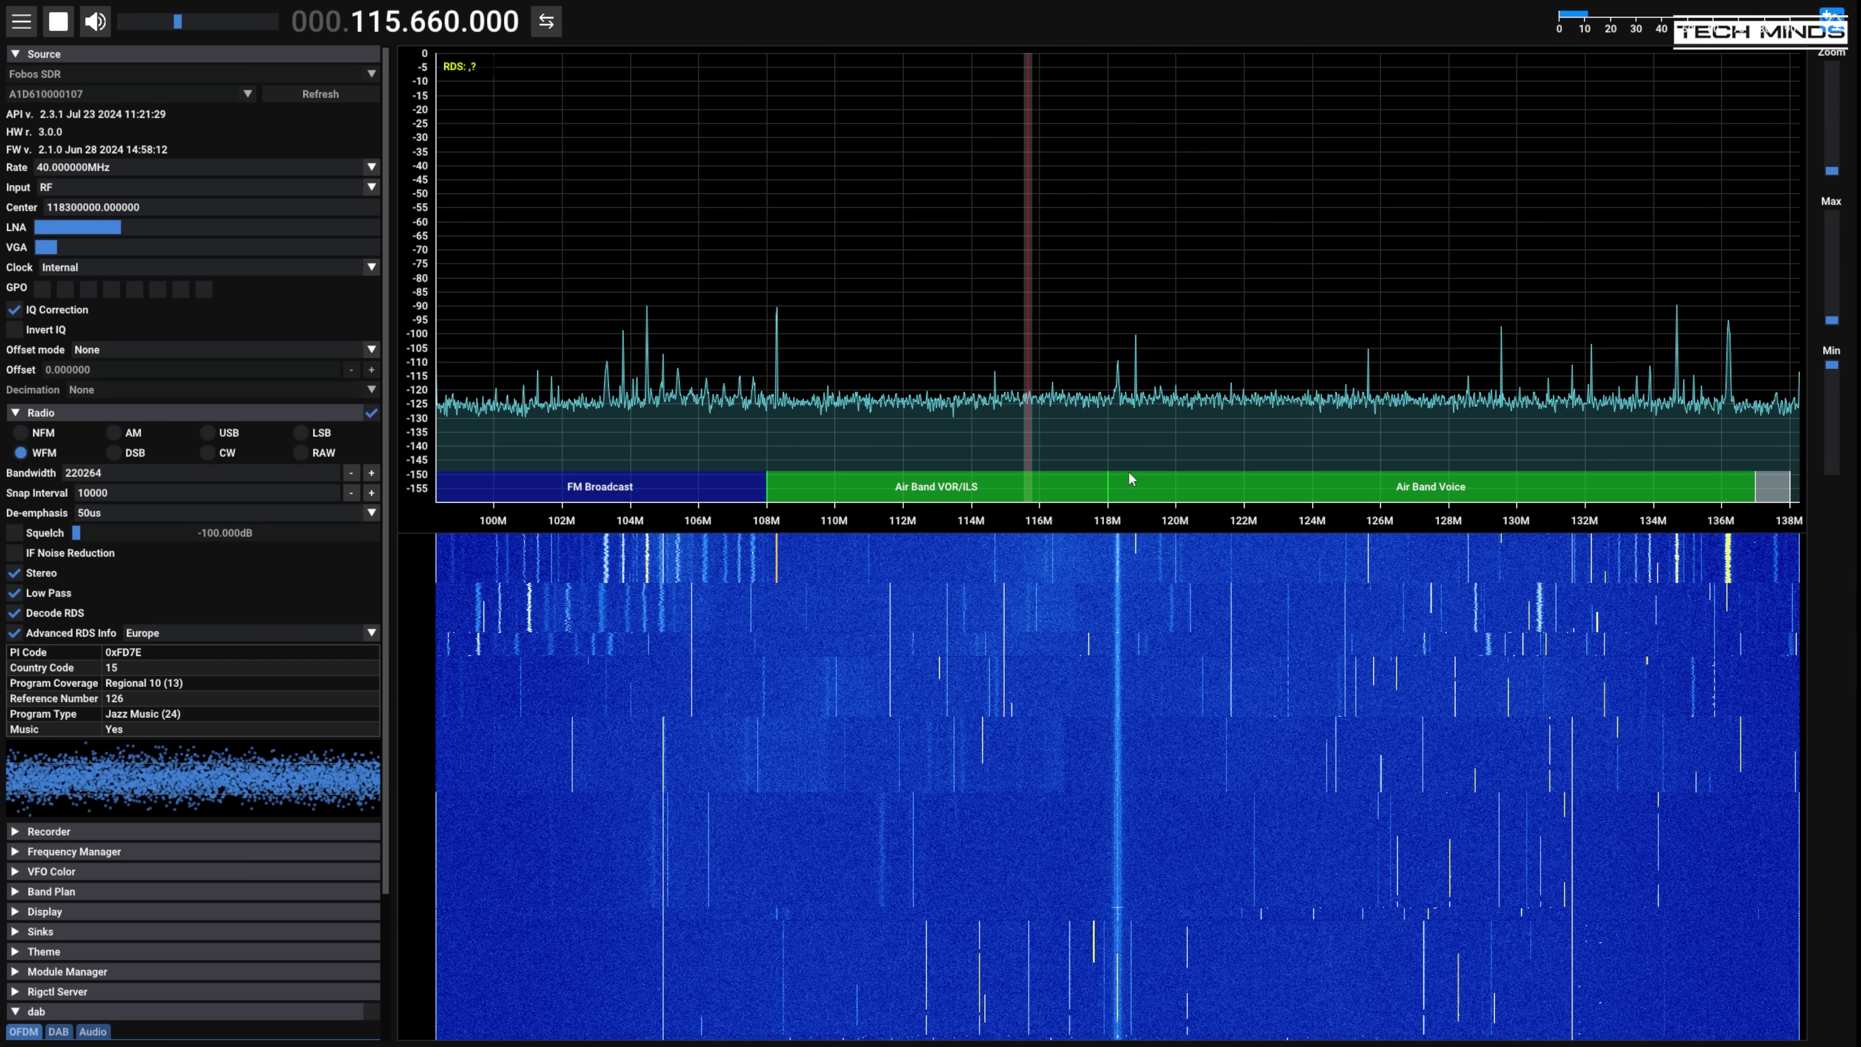
click(91, 172)
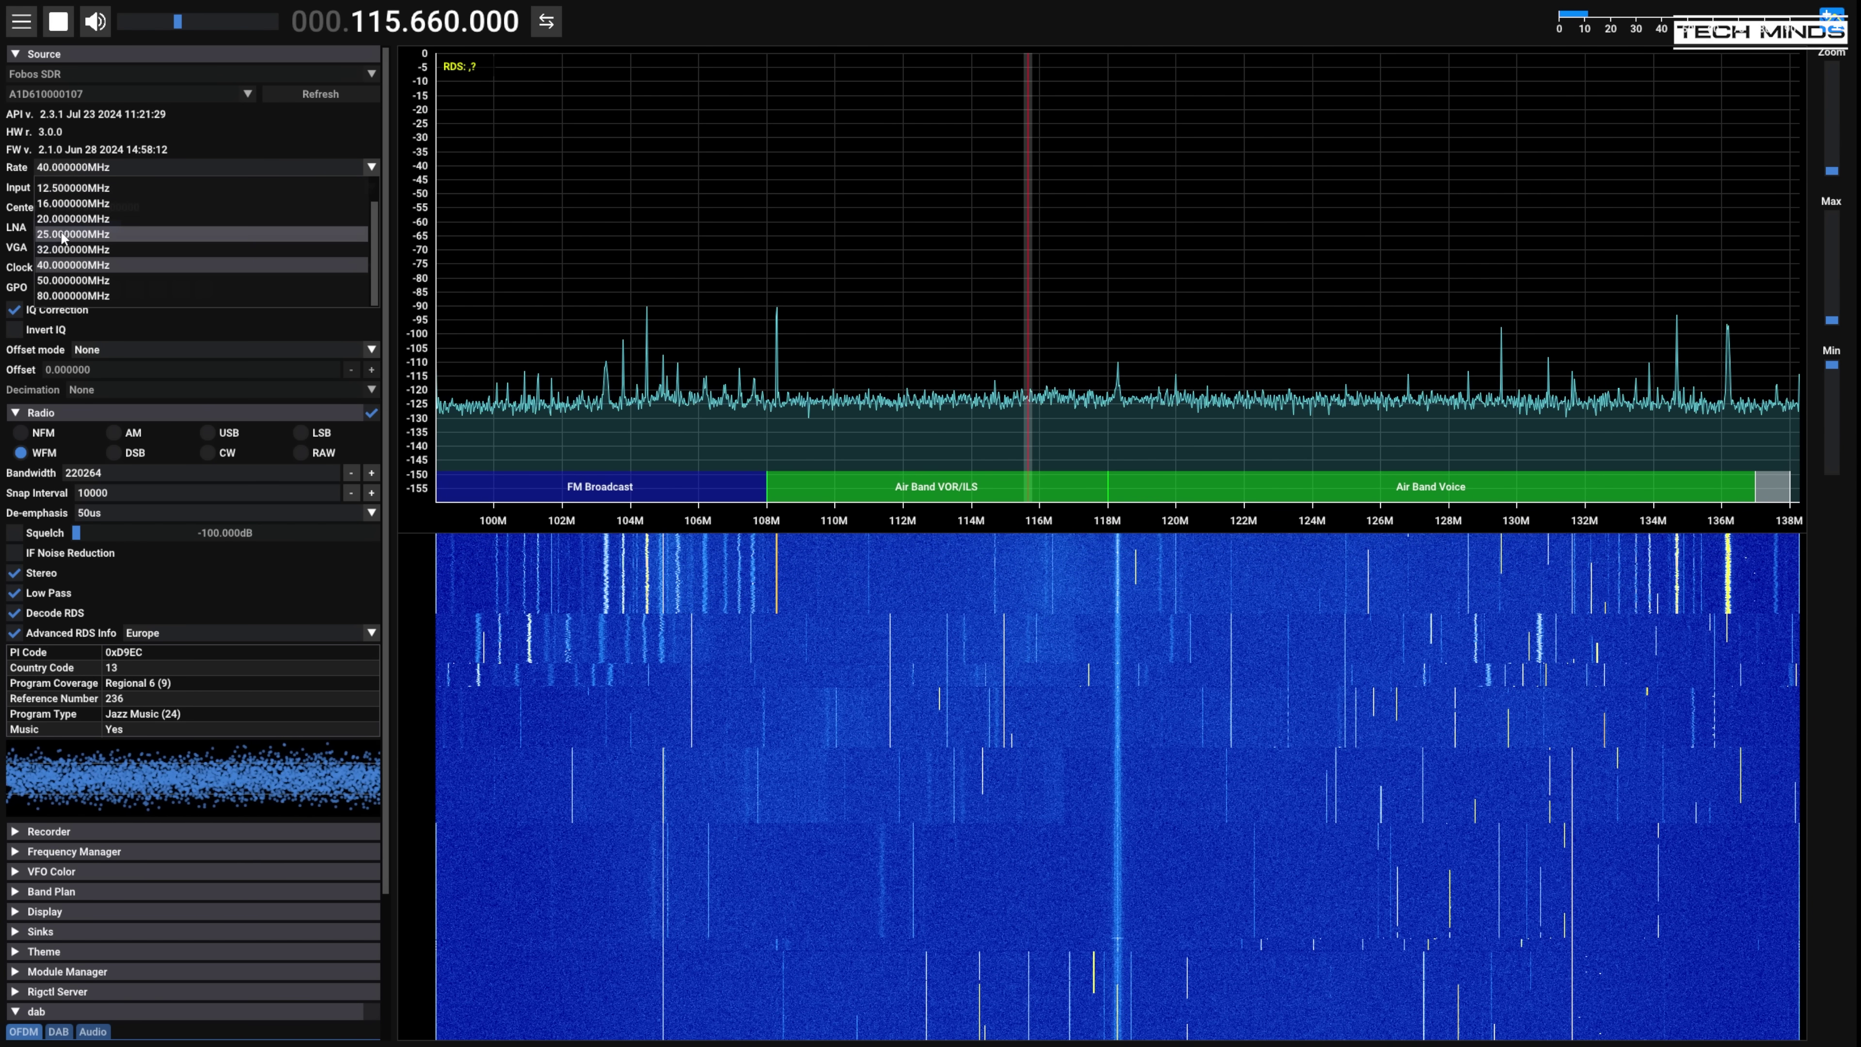
click(59, 253)
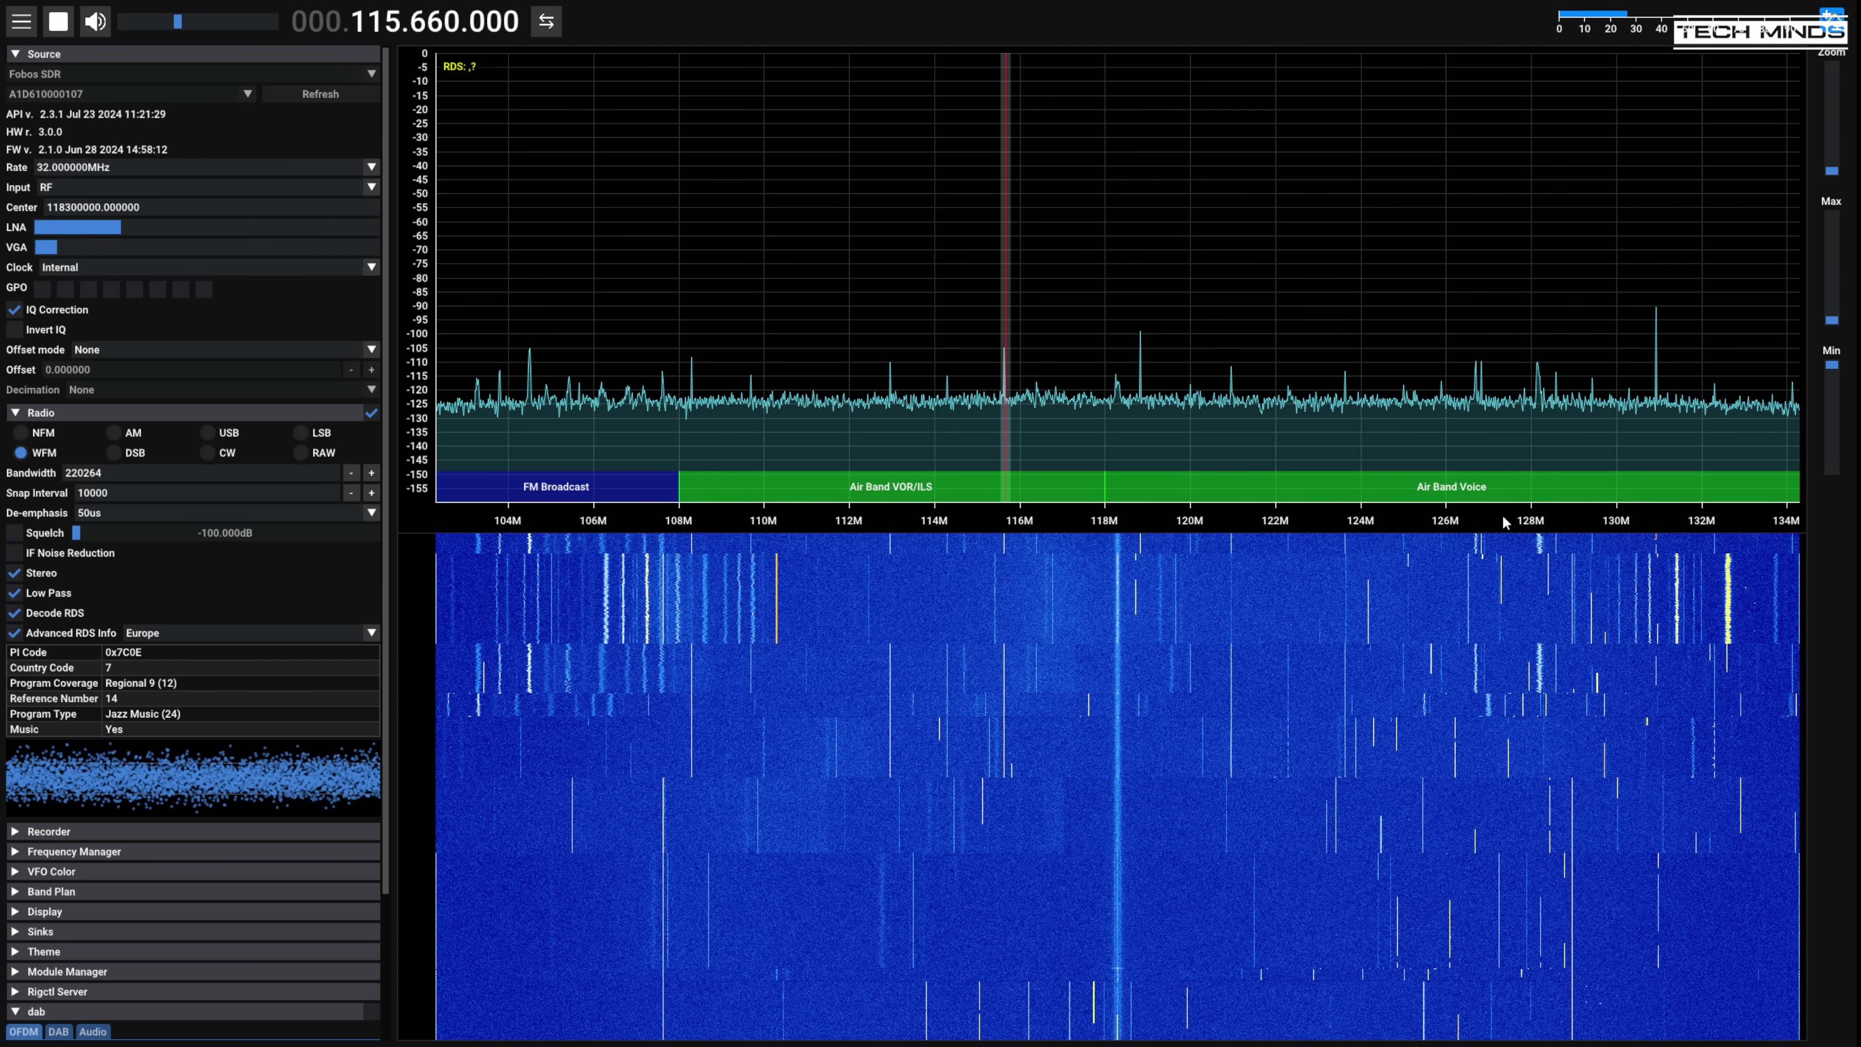
Shift the spectrum's center to 127.5 MHz, set the sample rate to 40 MHz, and pan across the air band
drag(1505, 522, 1103, 518)
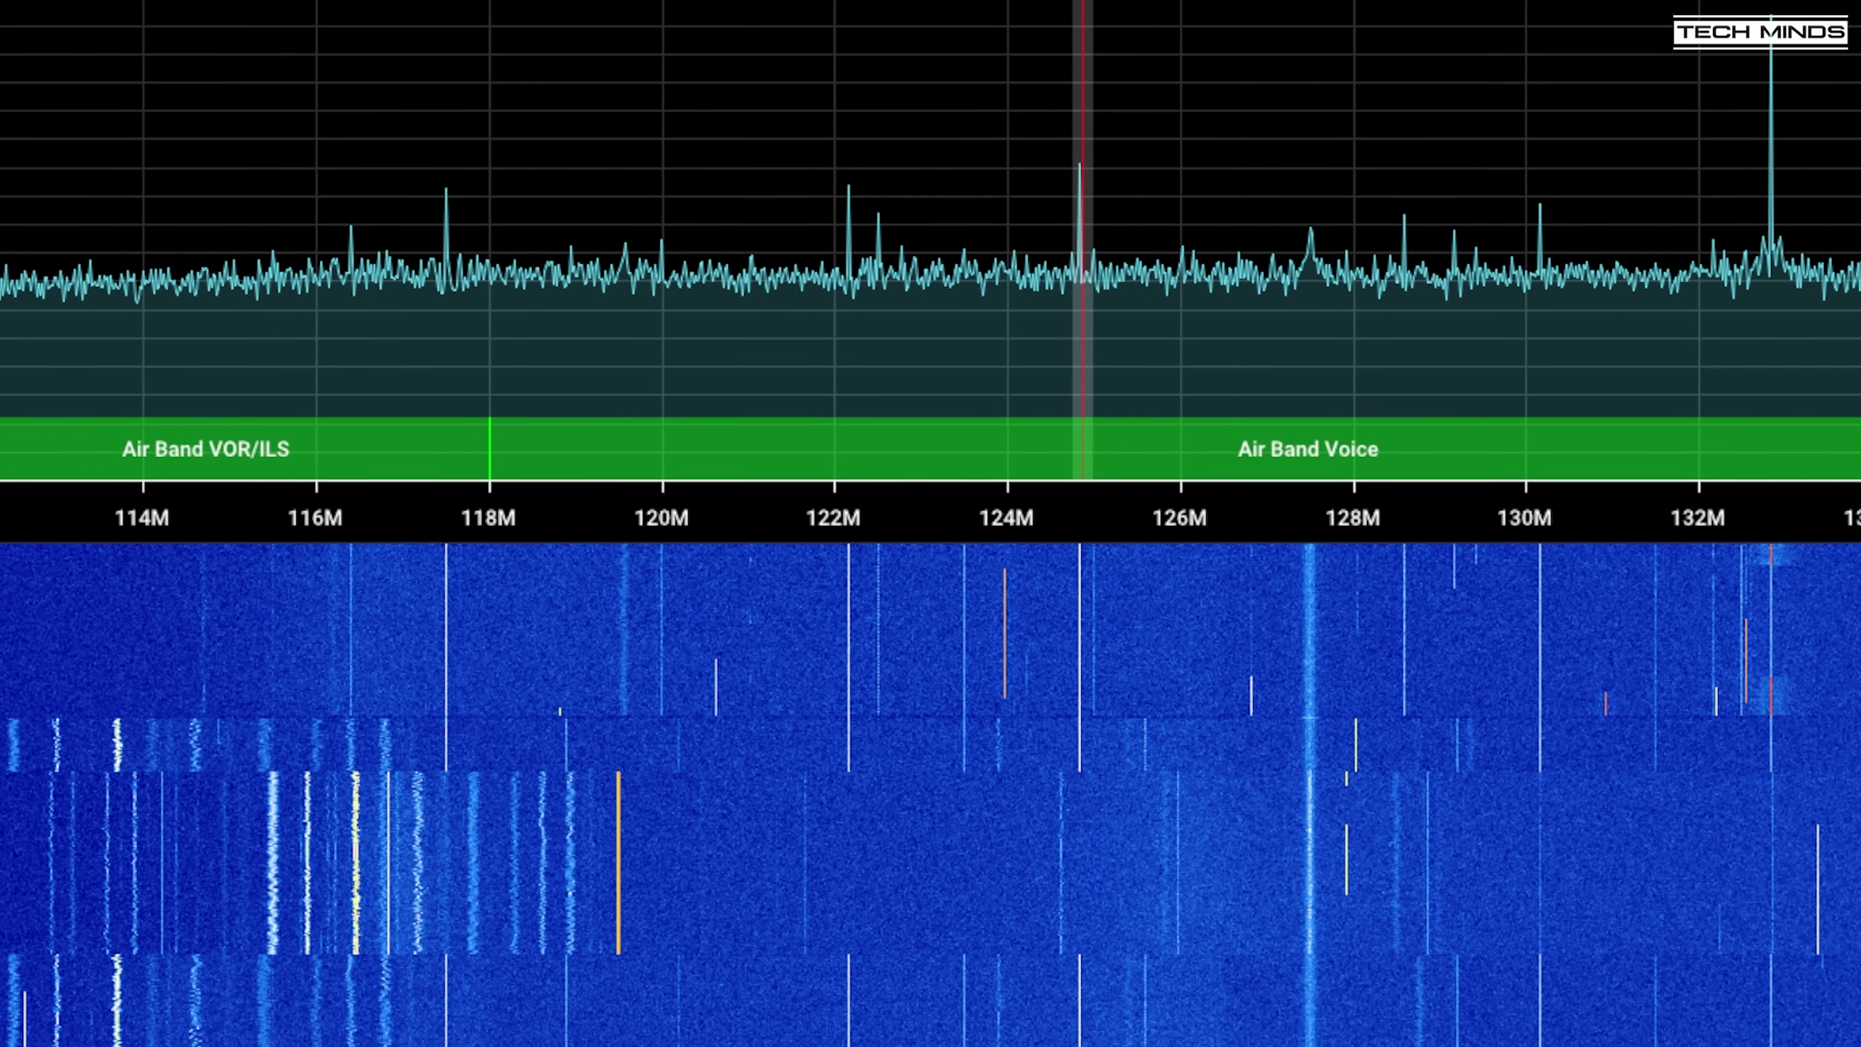
click(66, 164)
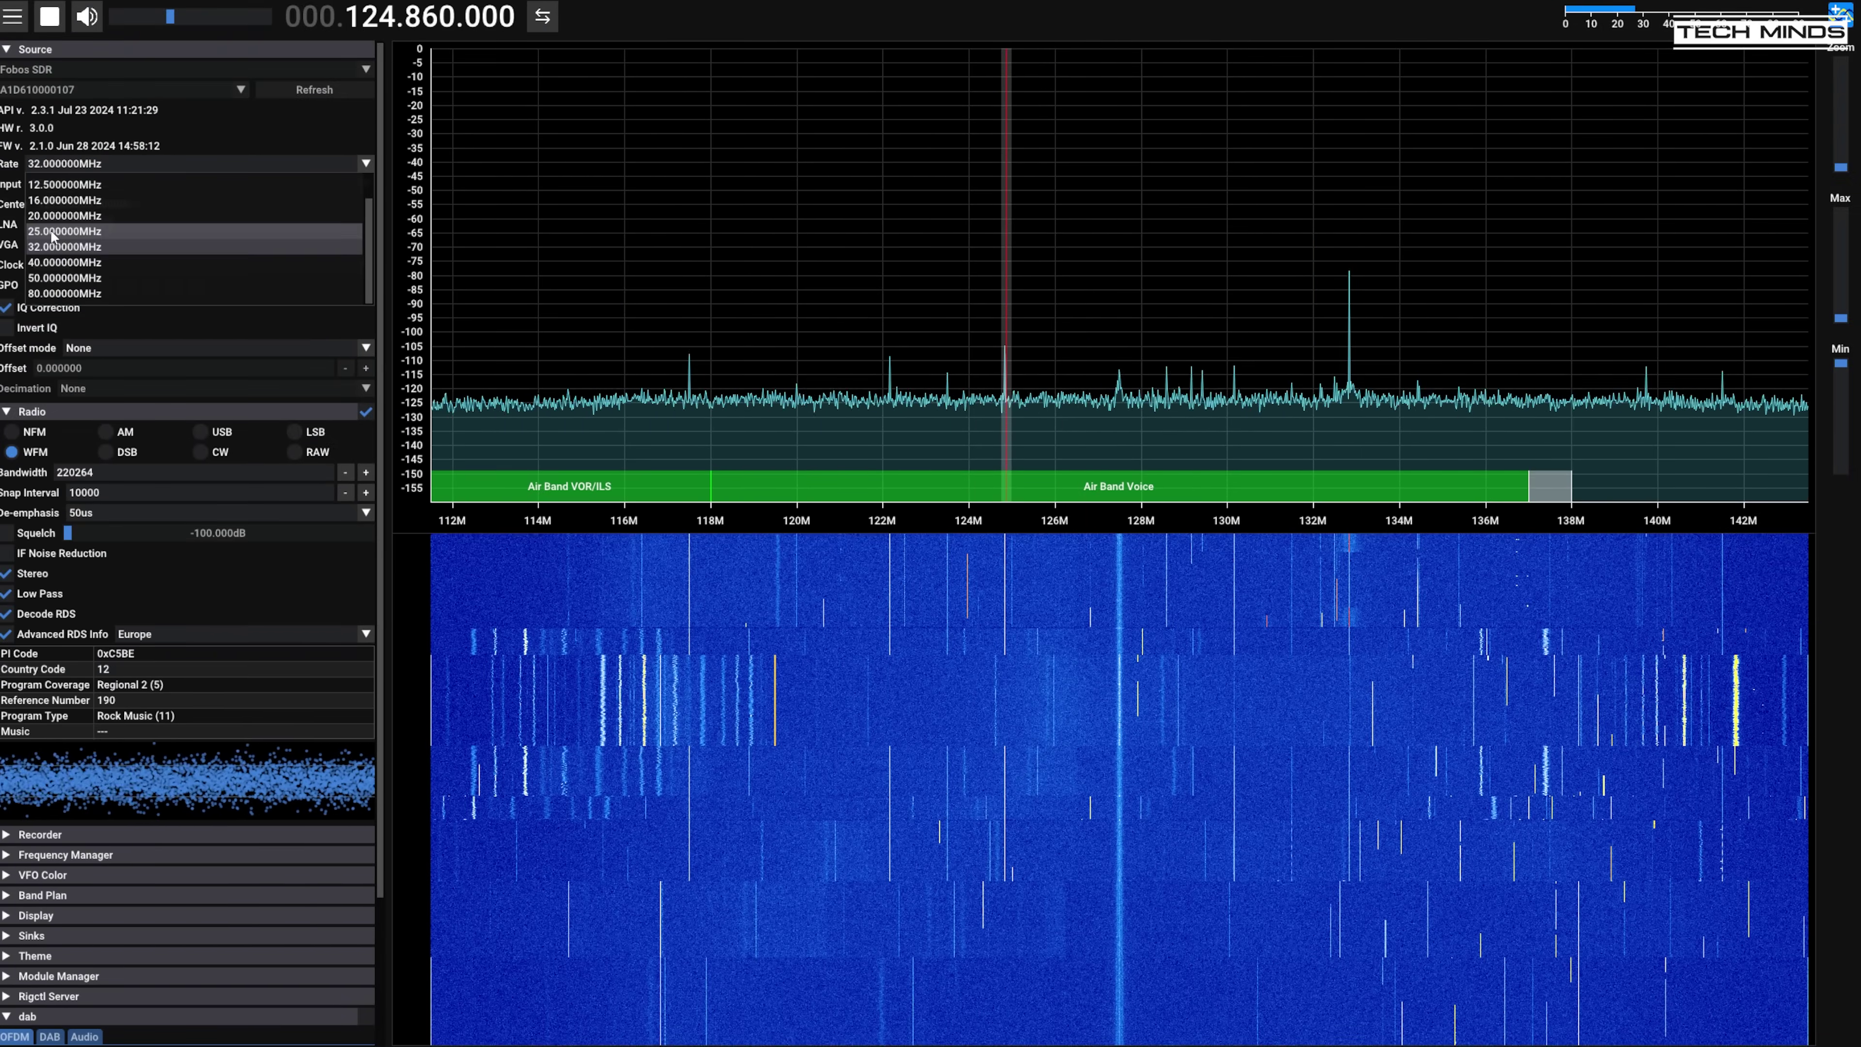
click(47, 262)
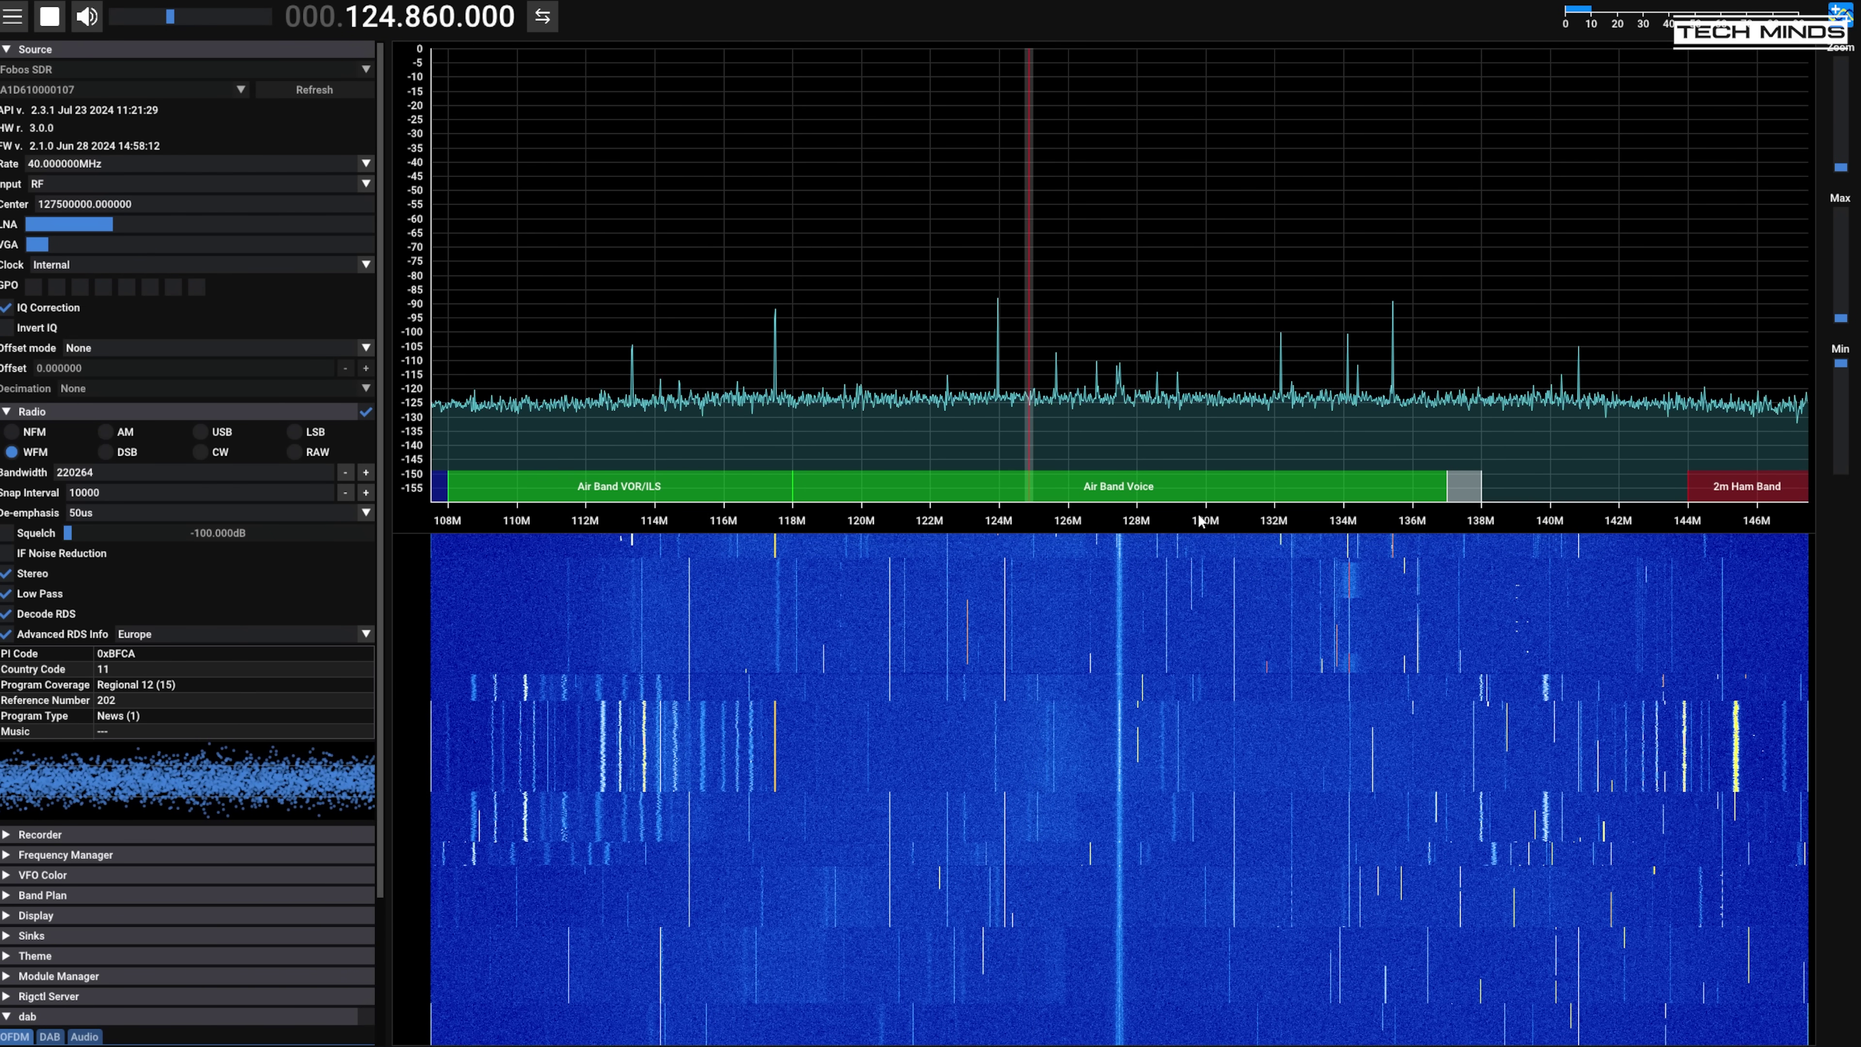
drag(1192, 522, 1428, 528)
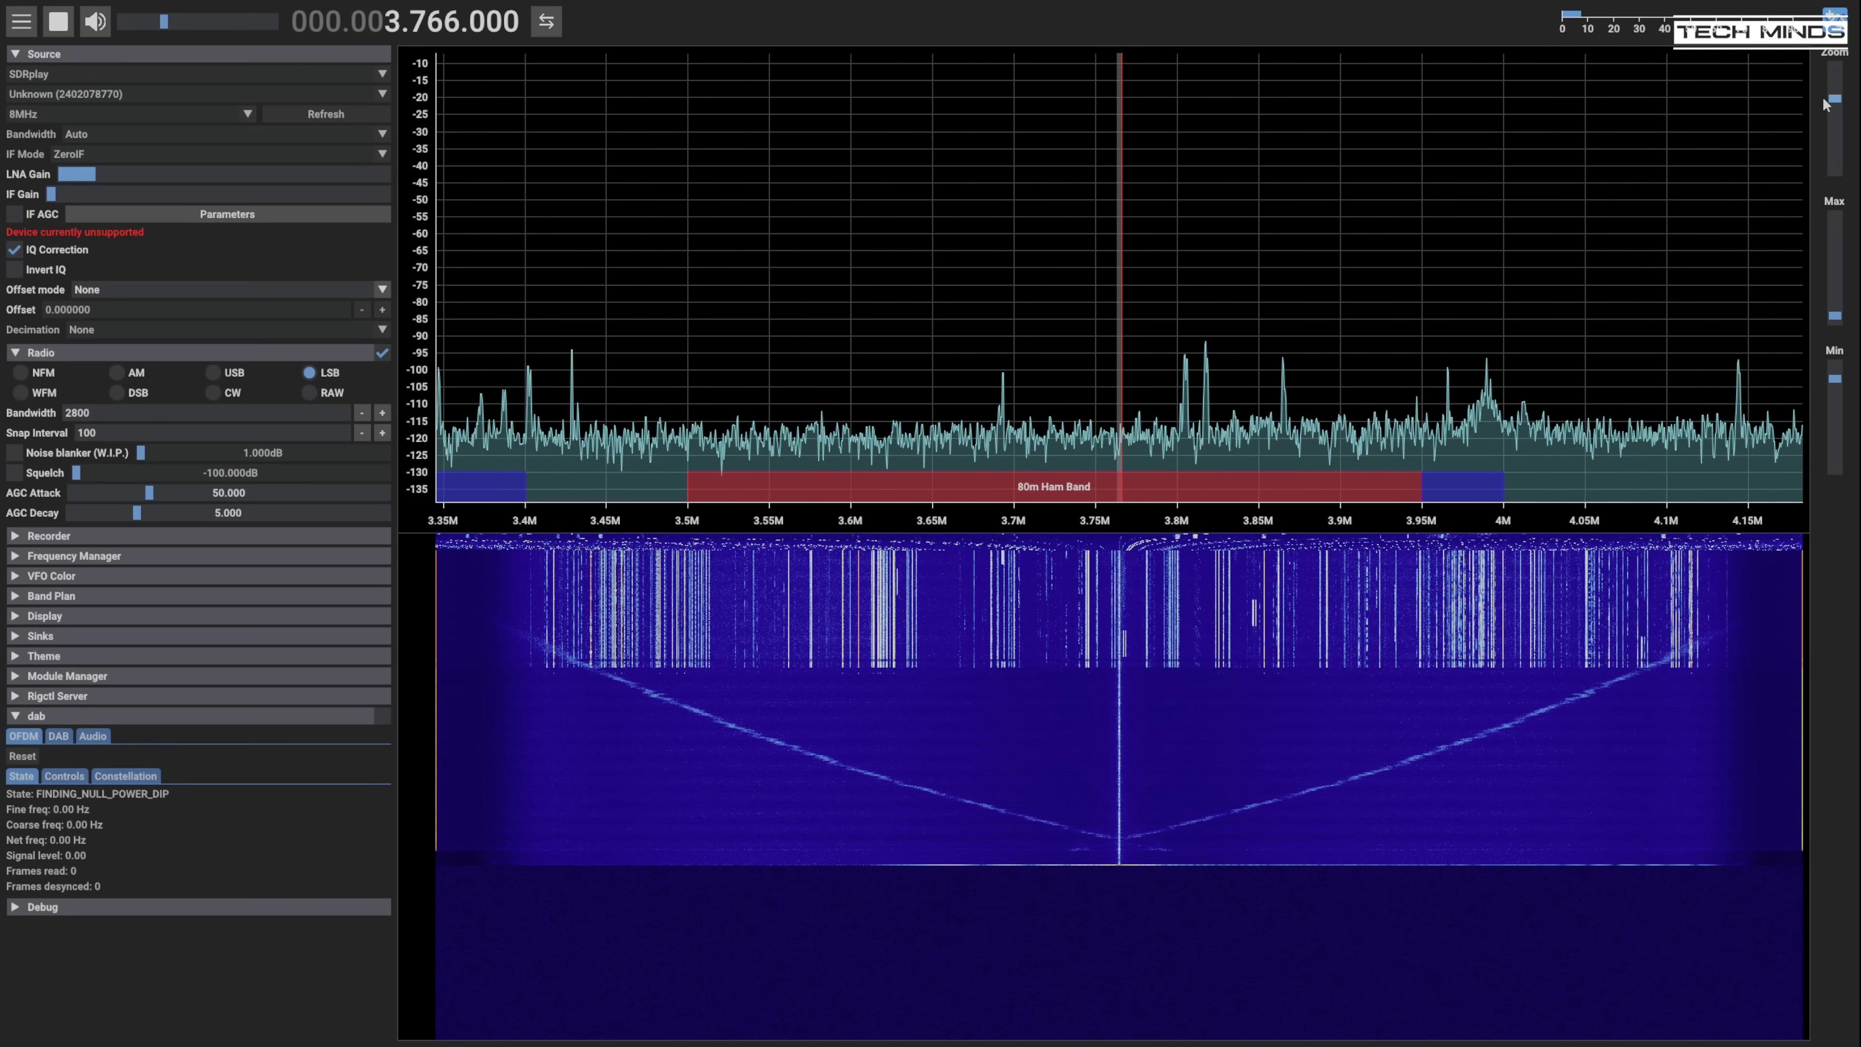
Zoom in on the 80m ham band with the SDRplay source and shift the spectrum's center to about 3.7 MHz
drag(1826, 104, 1829, 96)
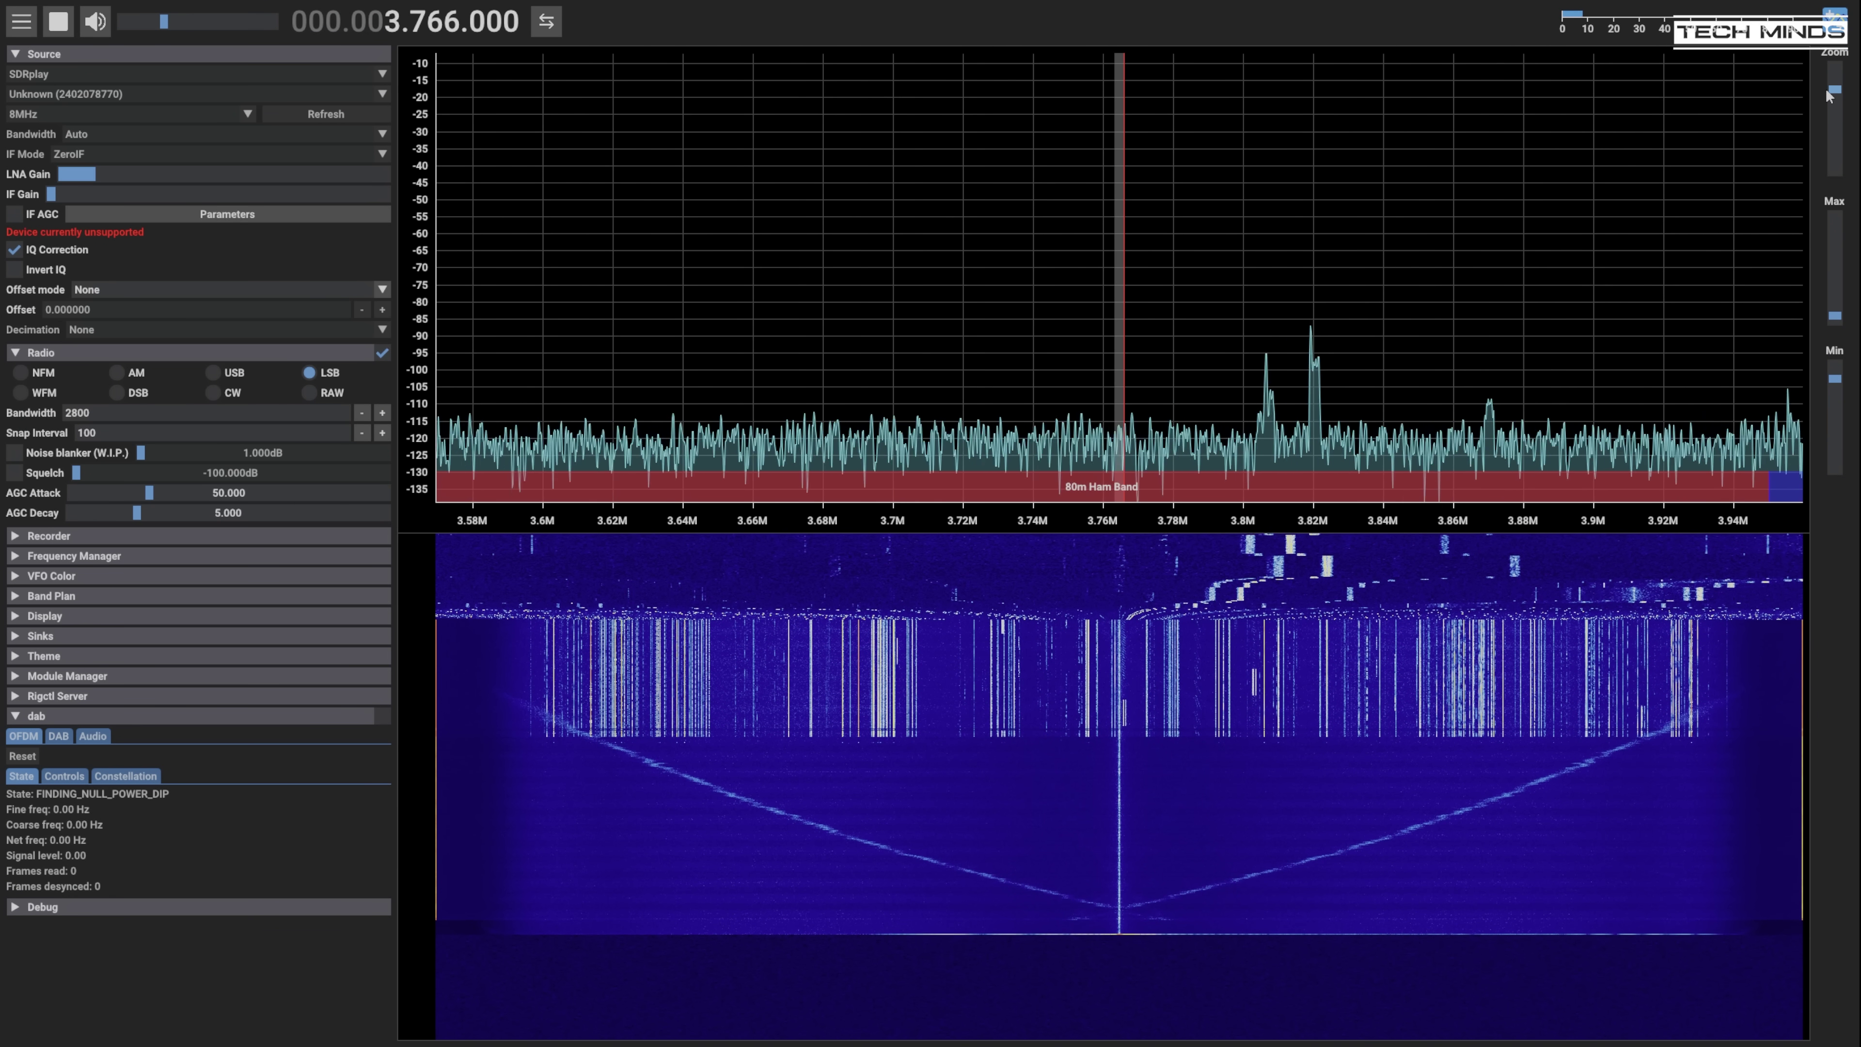
drag(1618, 530, 1722, 515)
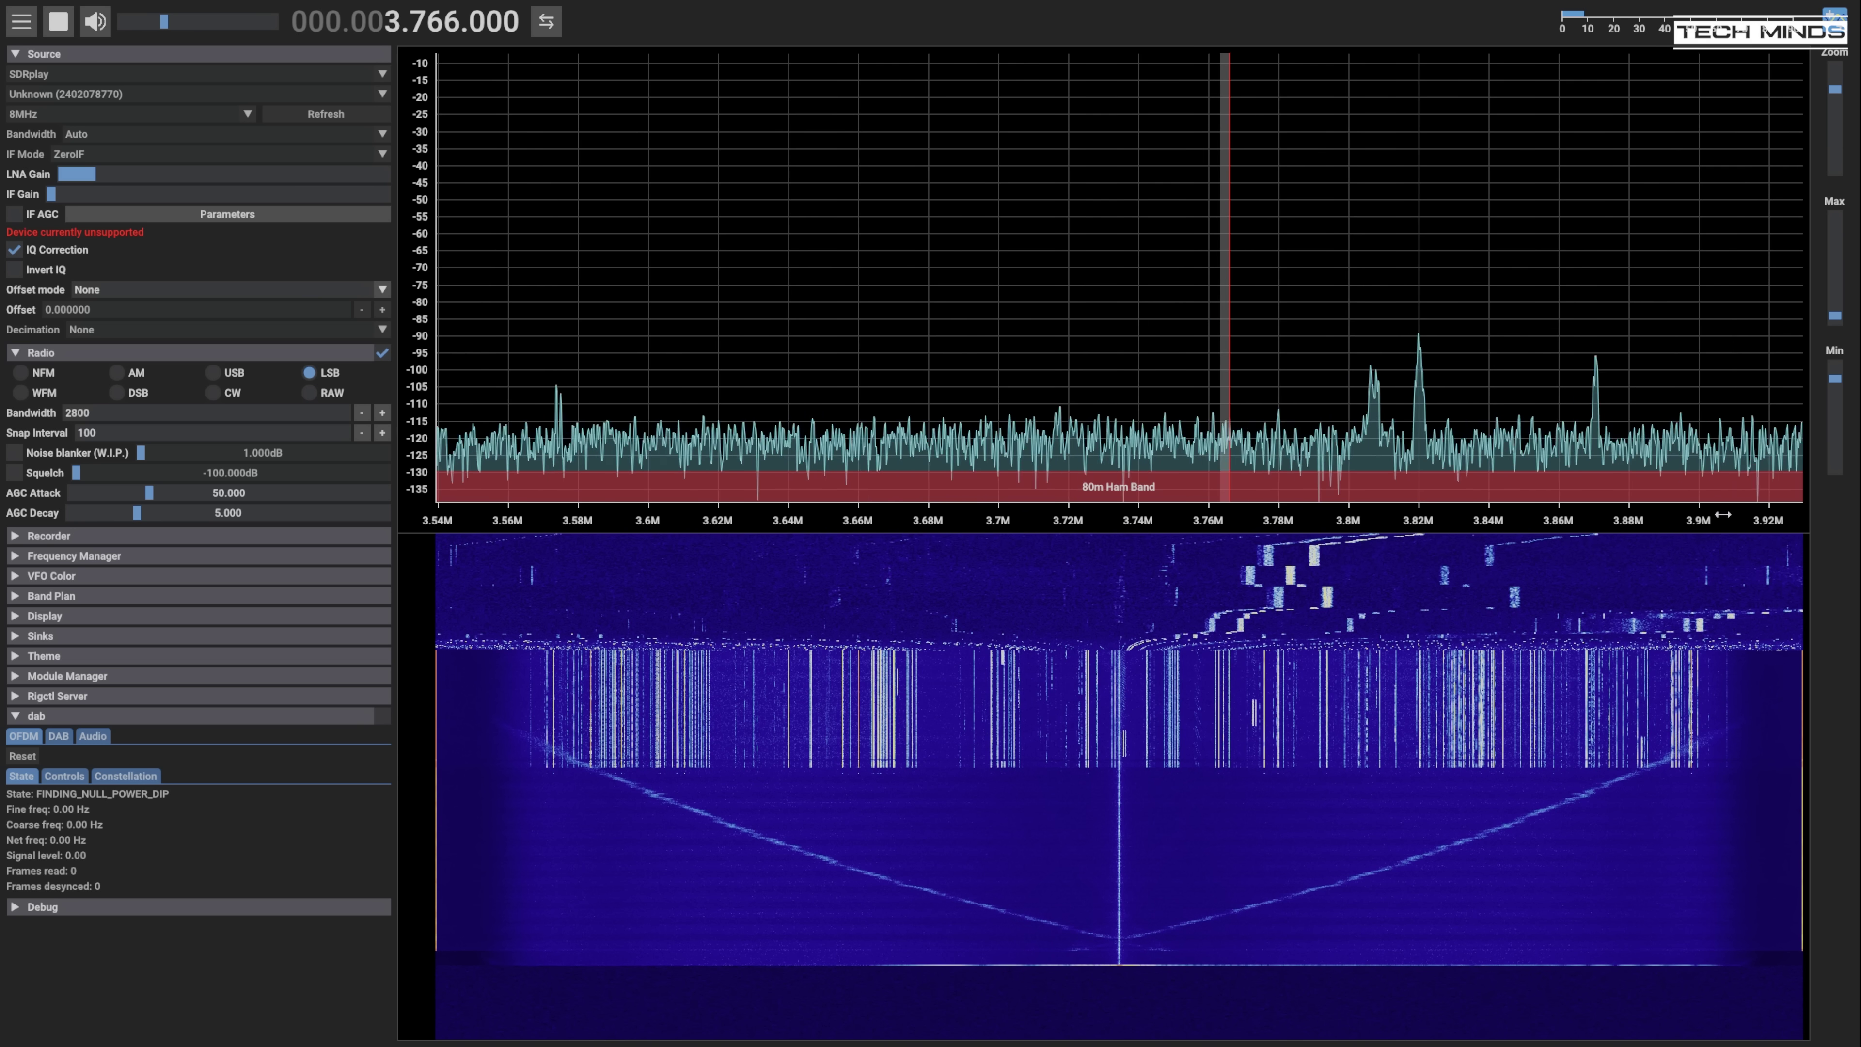
mouse_move(1413, 530)
mouse_down()
mouse_move(1581, 528)
mouse_move(1545, 527)
mouse_up()
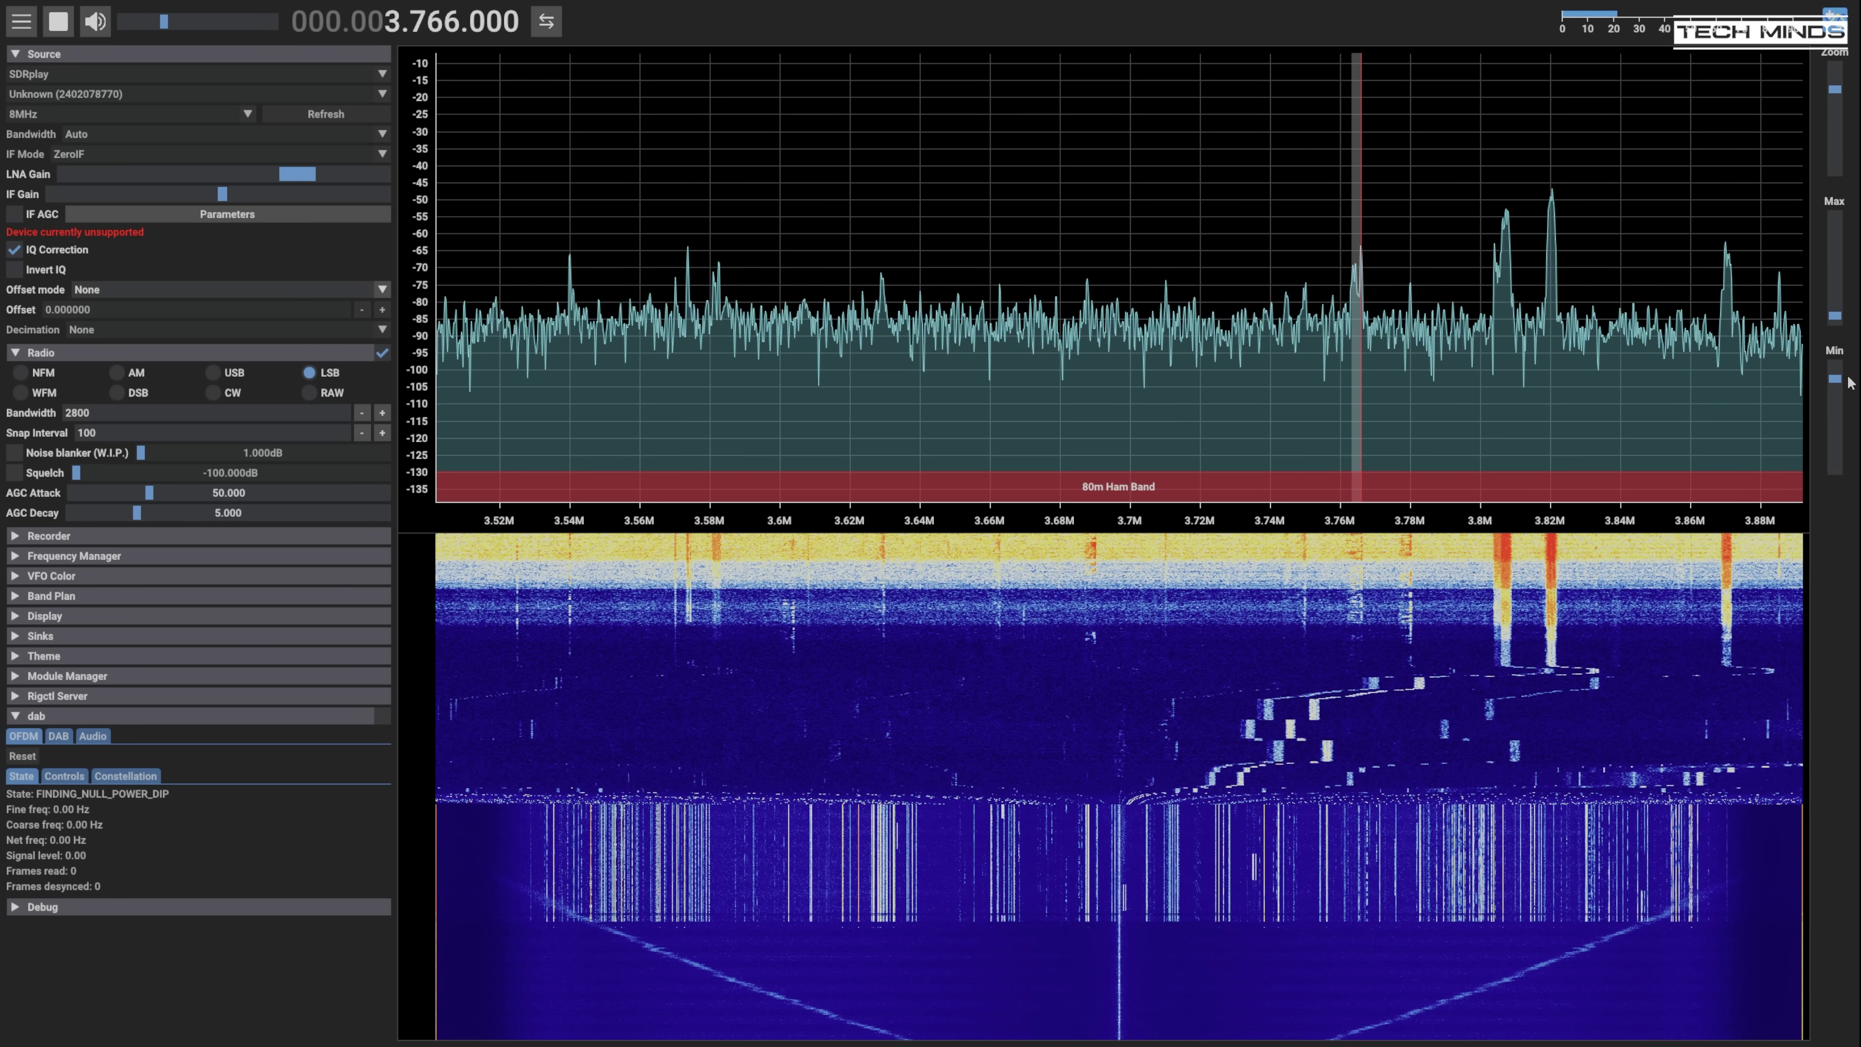
Lower the waterfall's minimum level, and tune the Fobos SDR in AM to 40m signals at 7.163, 7.190, 7.199 and 7.001 MHz
drag(1837, 379, 1837, 405)
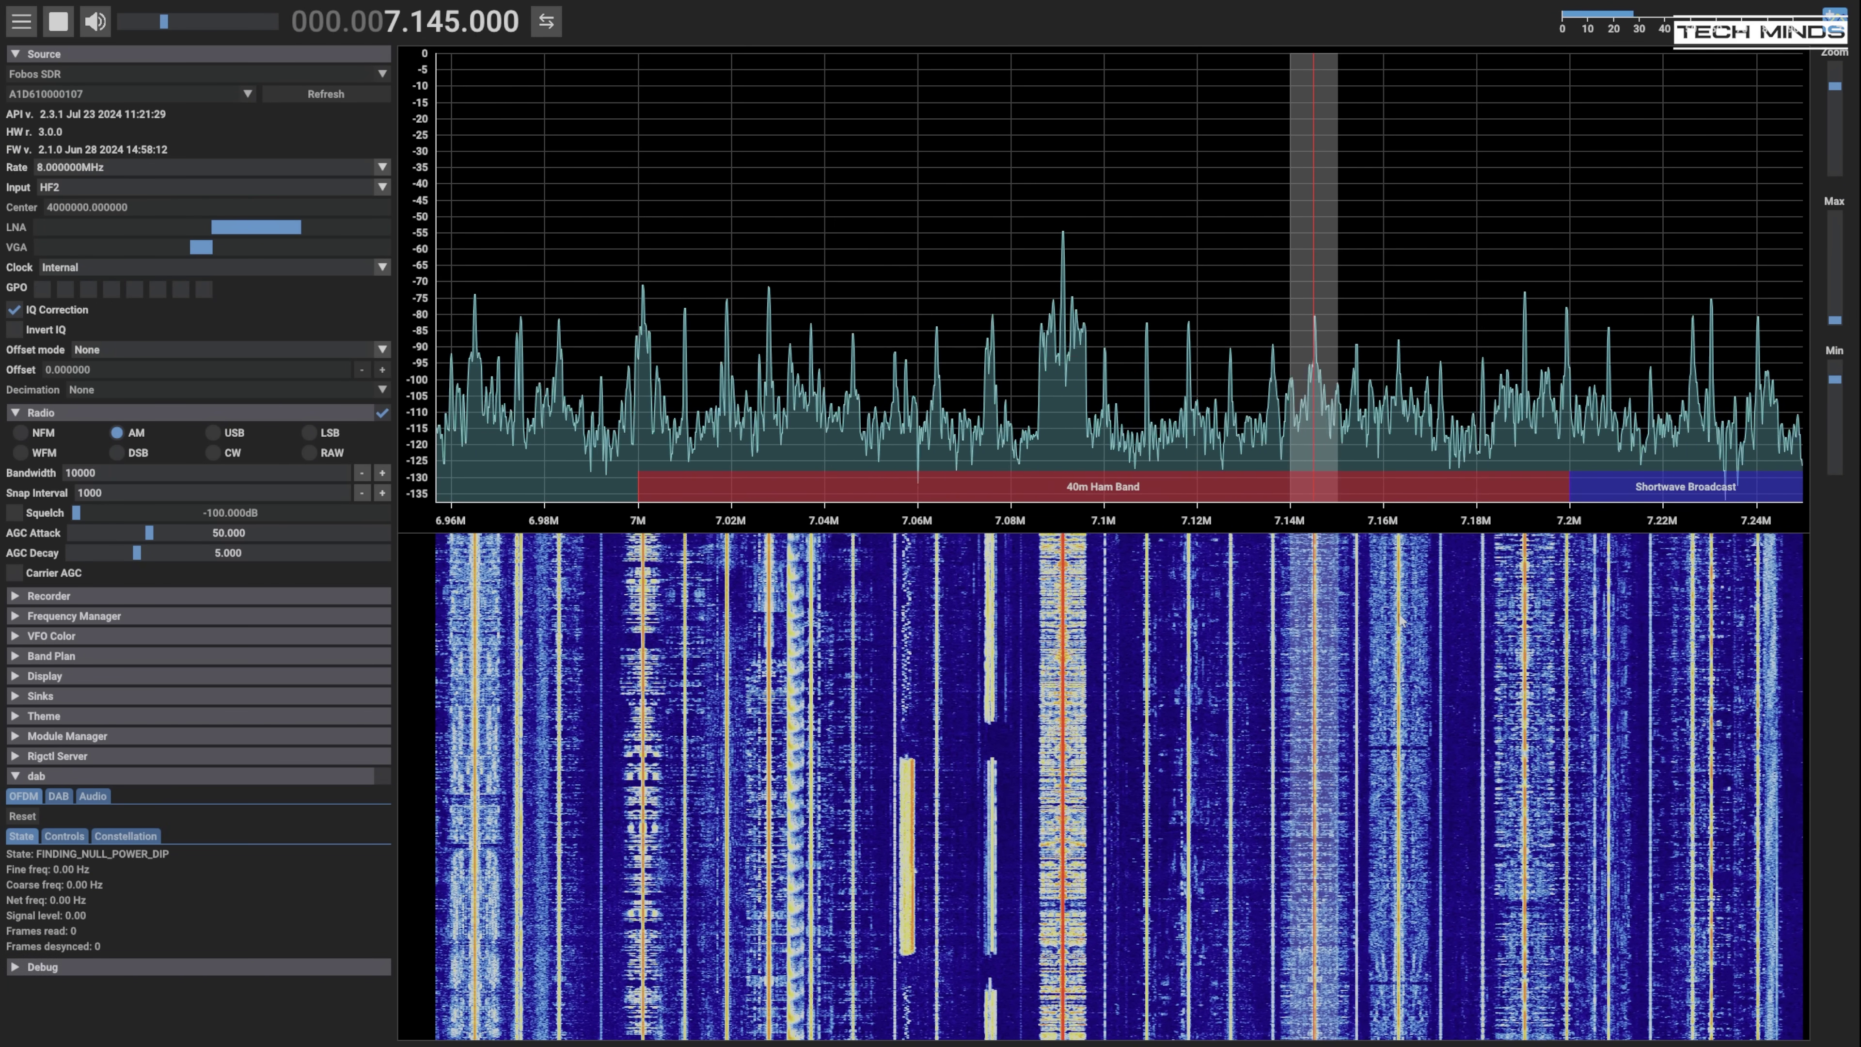
click(1400, 619)
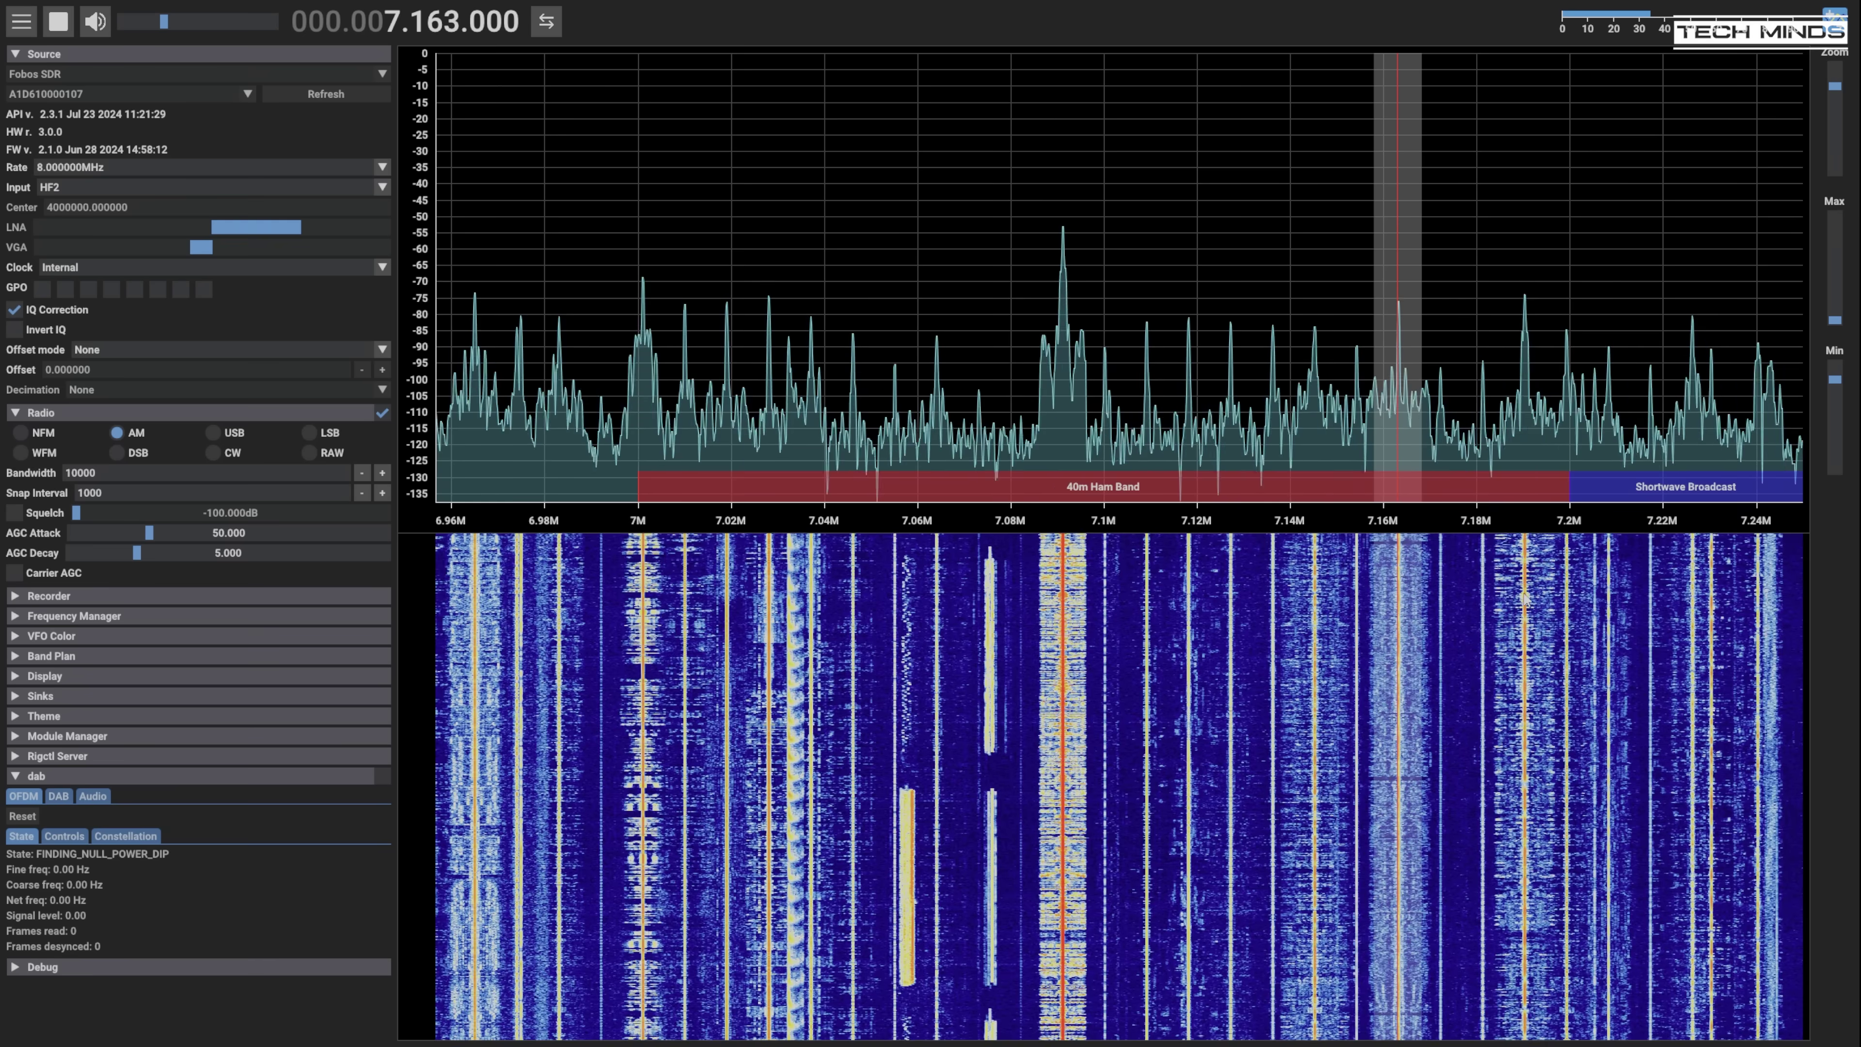
click(1525, 599)
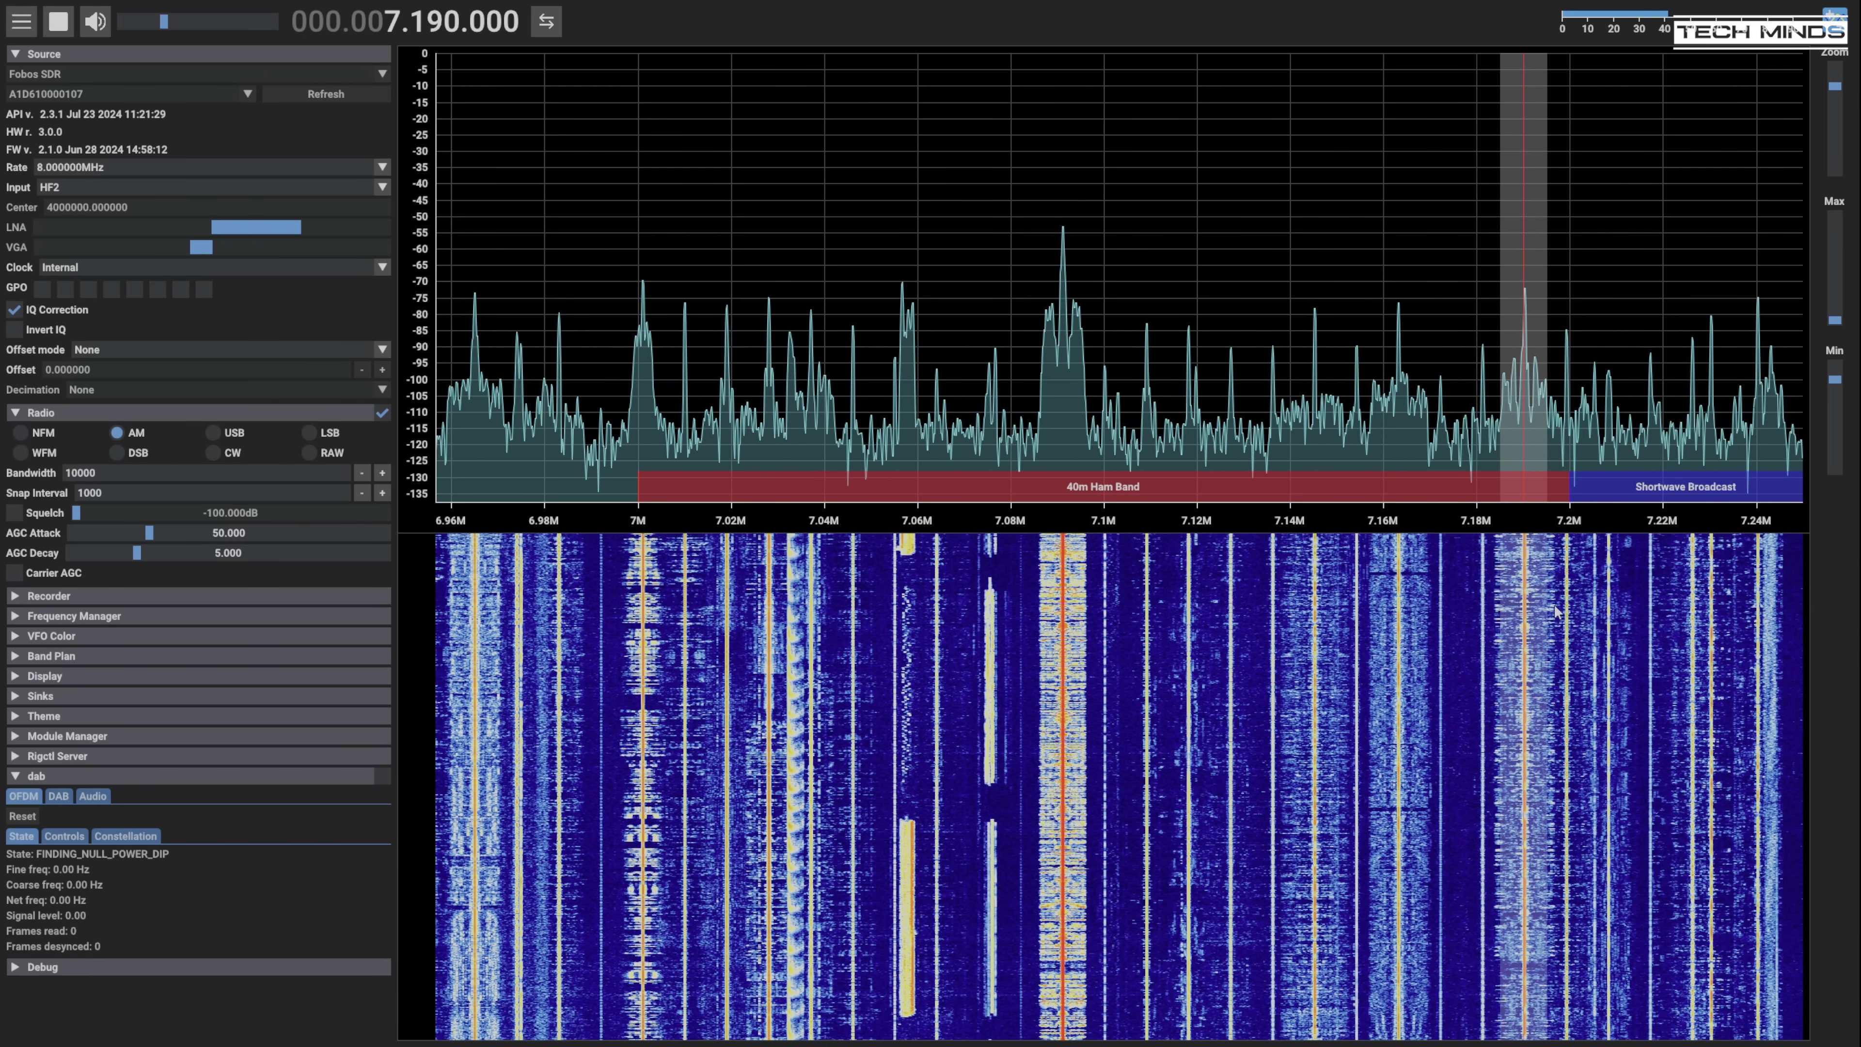
click(1568, 610)
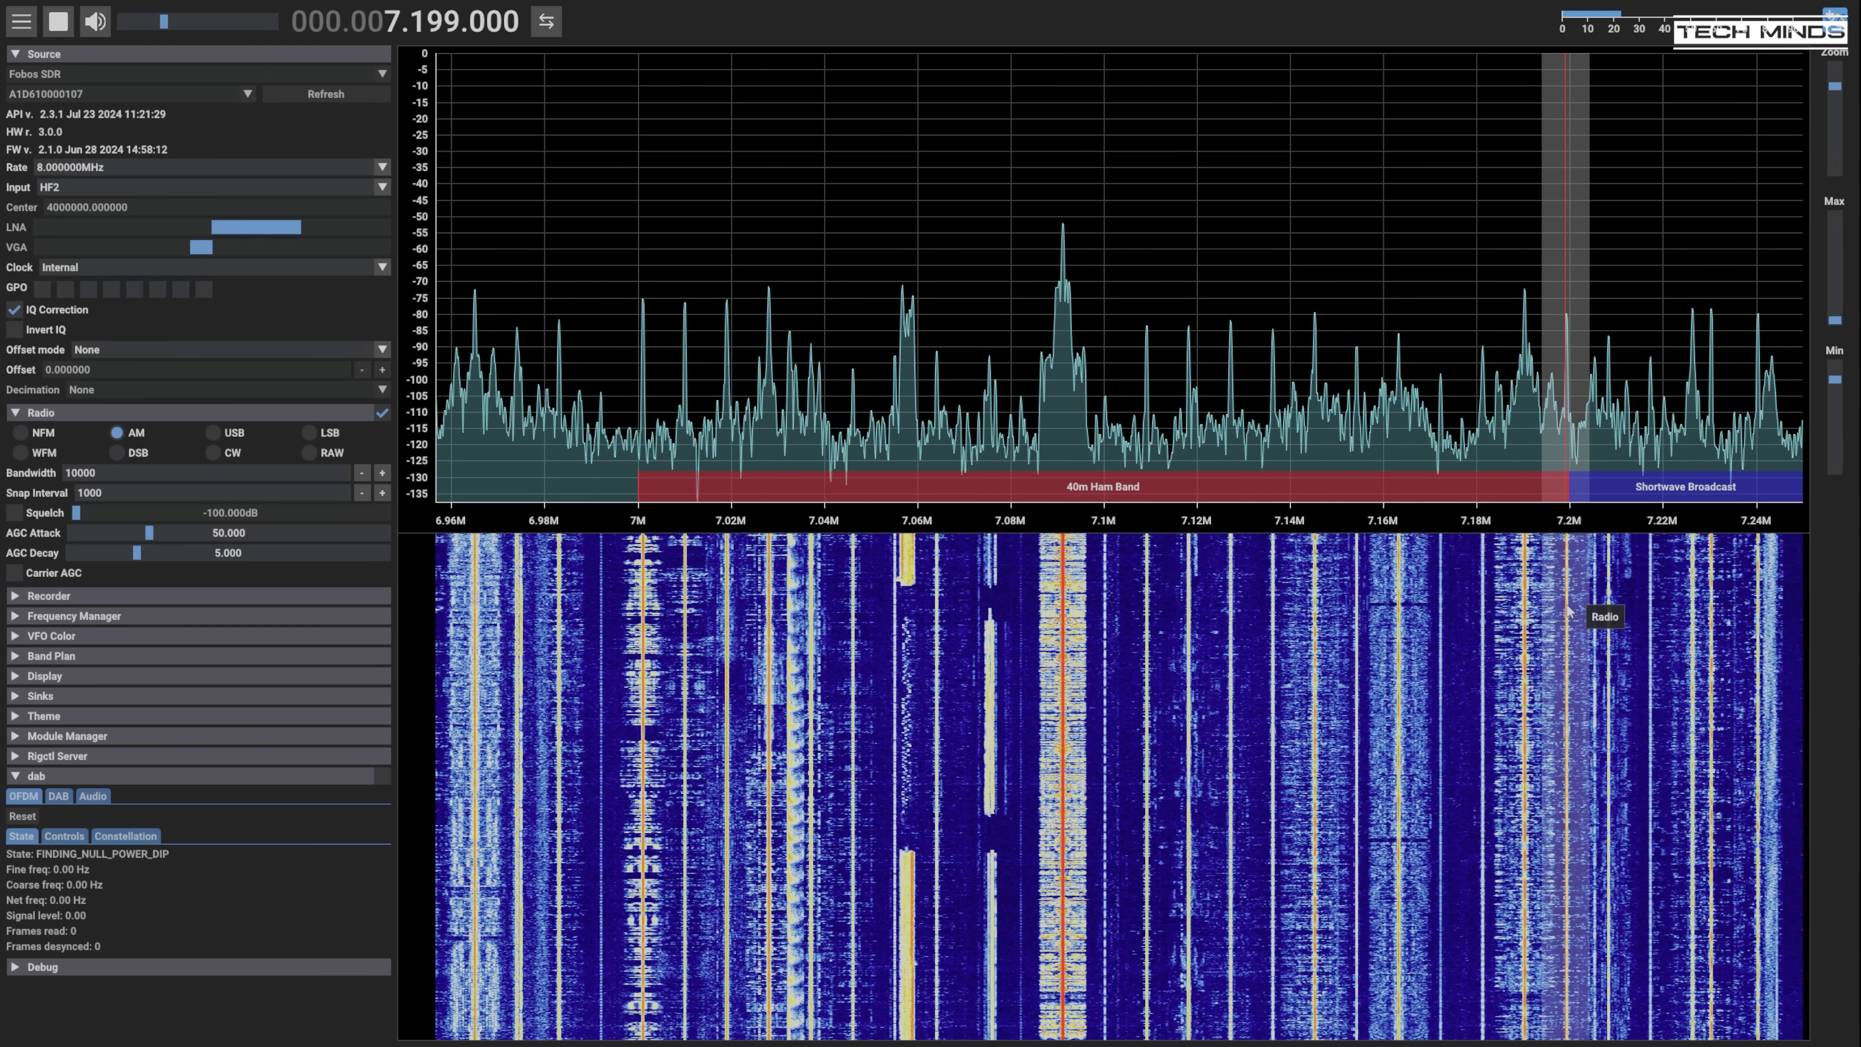
click(643, 587)
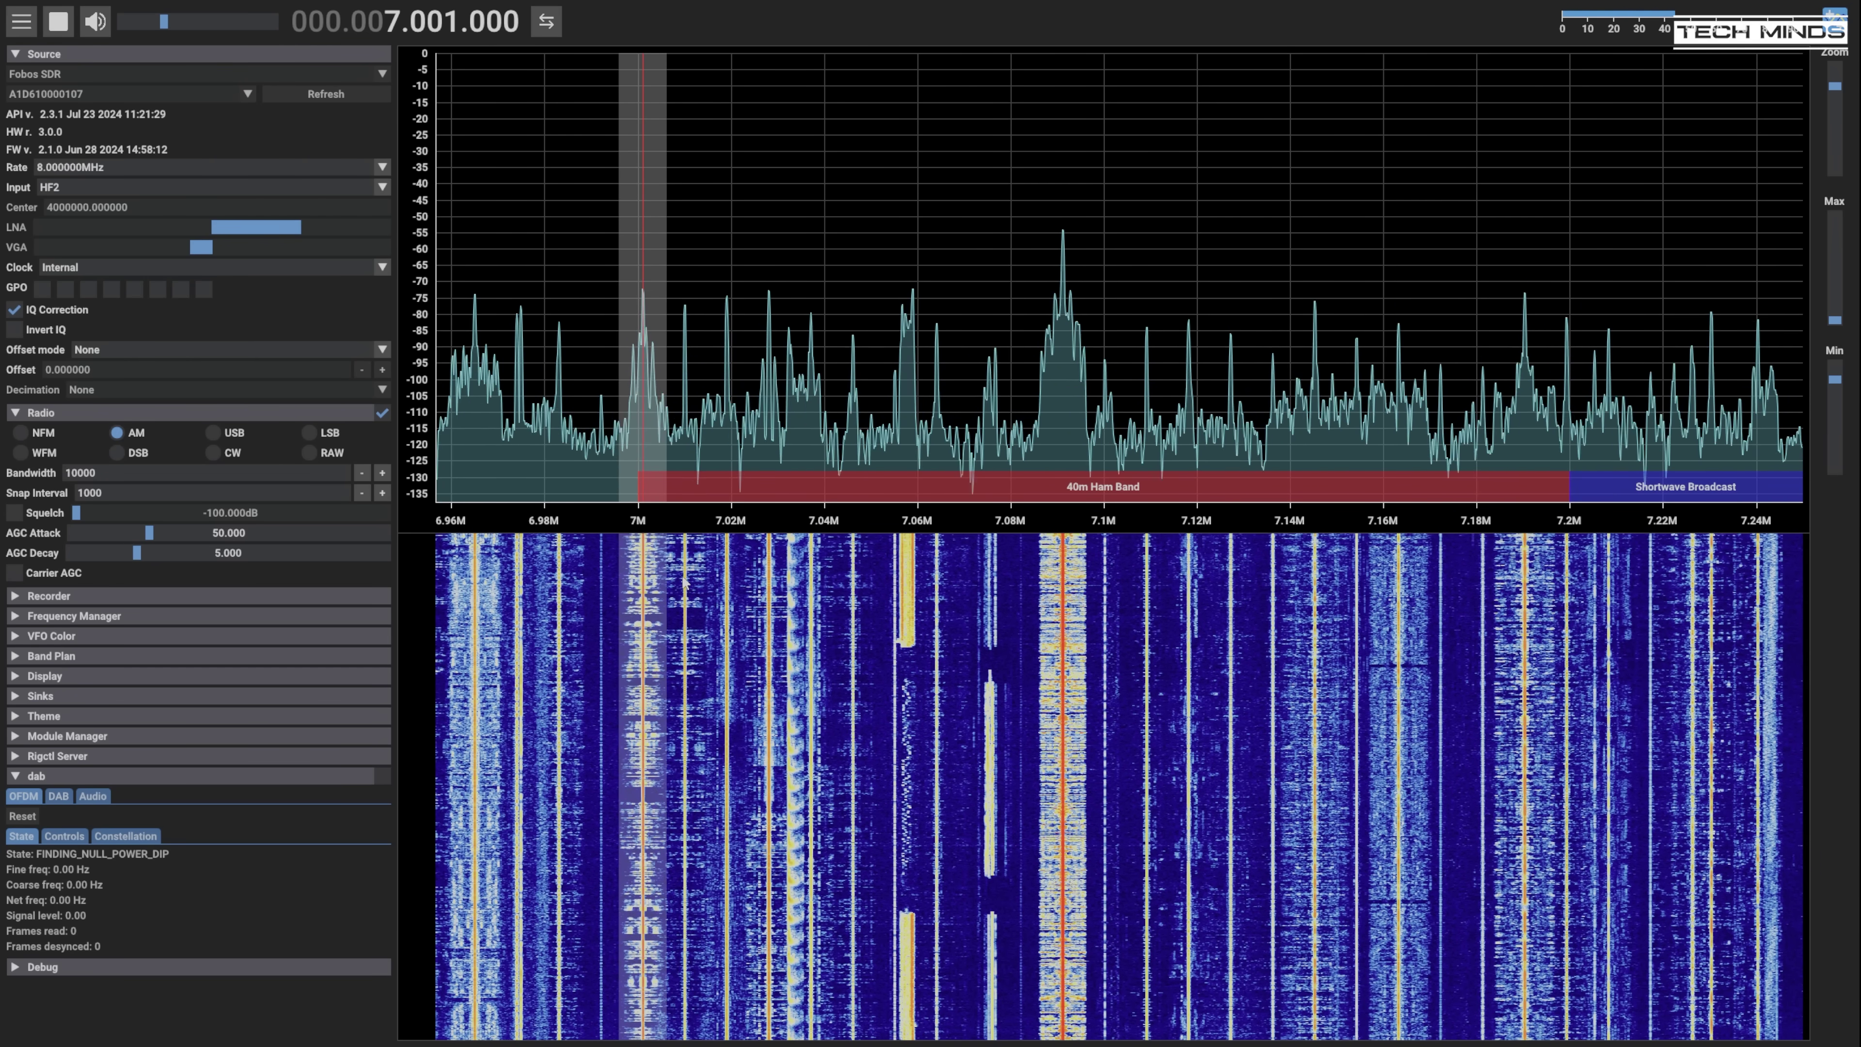
drag(642, 587, 912, 583)
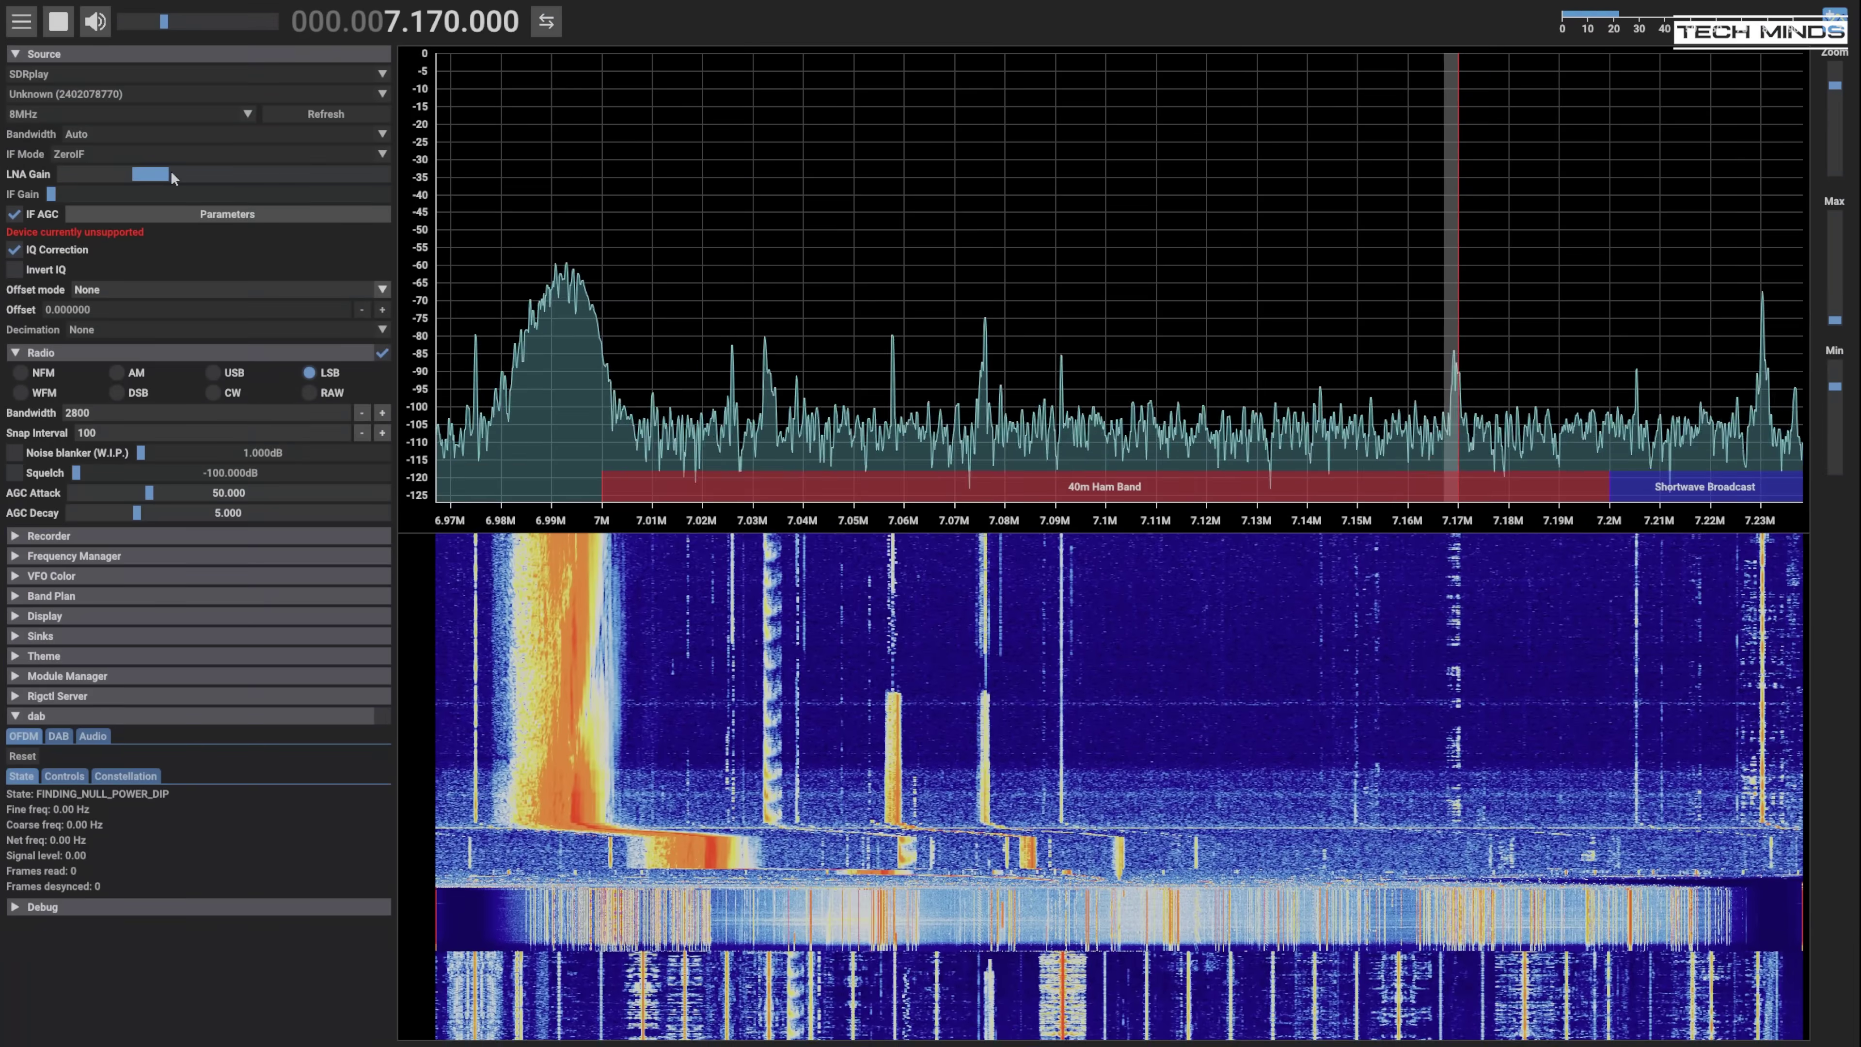
Raise the SDRplay's LNA gain on the 40m band, and select AM demodulation for the Fobos SDR on the 20m band
drag(174, 178, 342, 176)
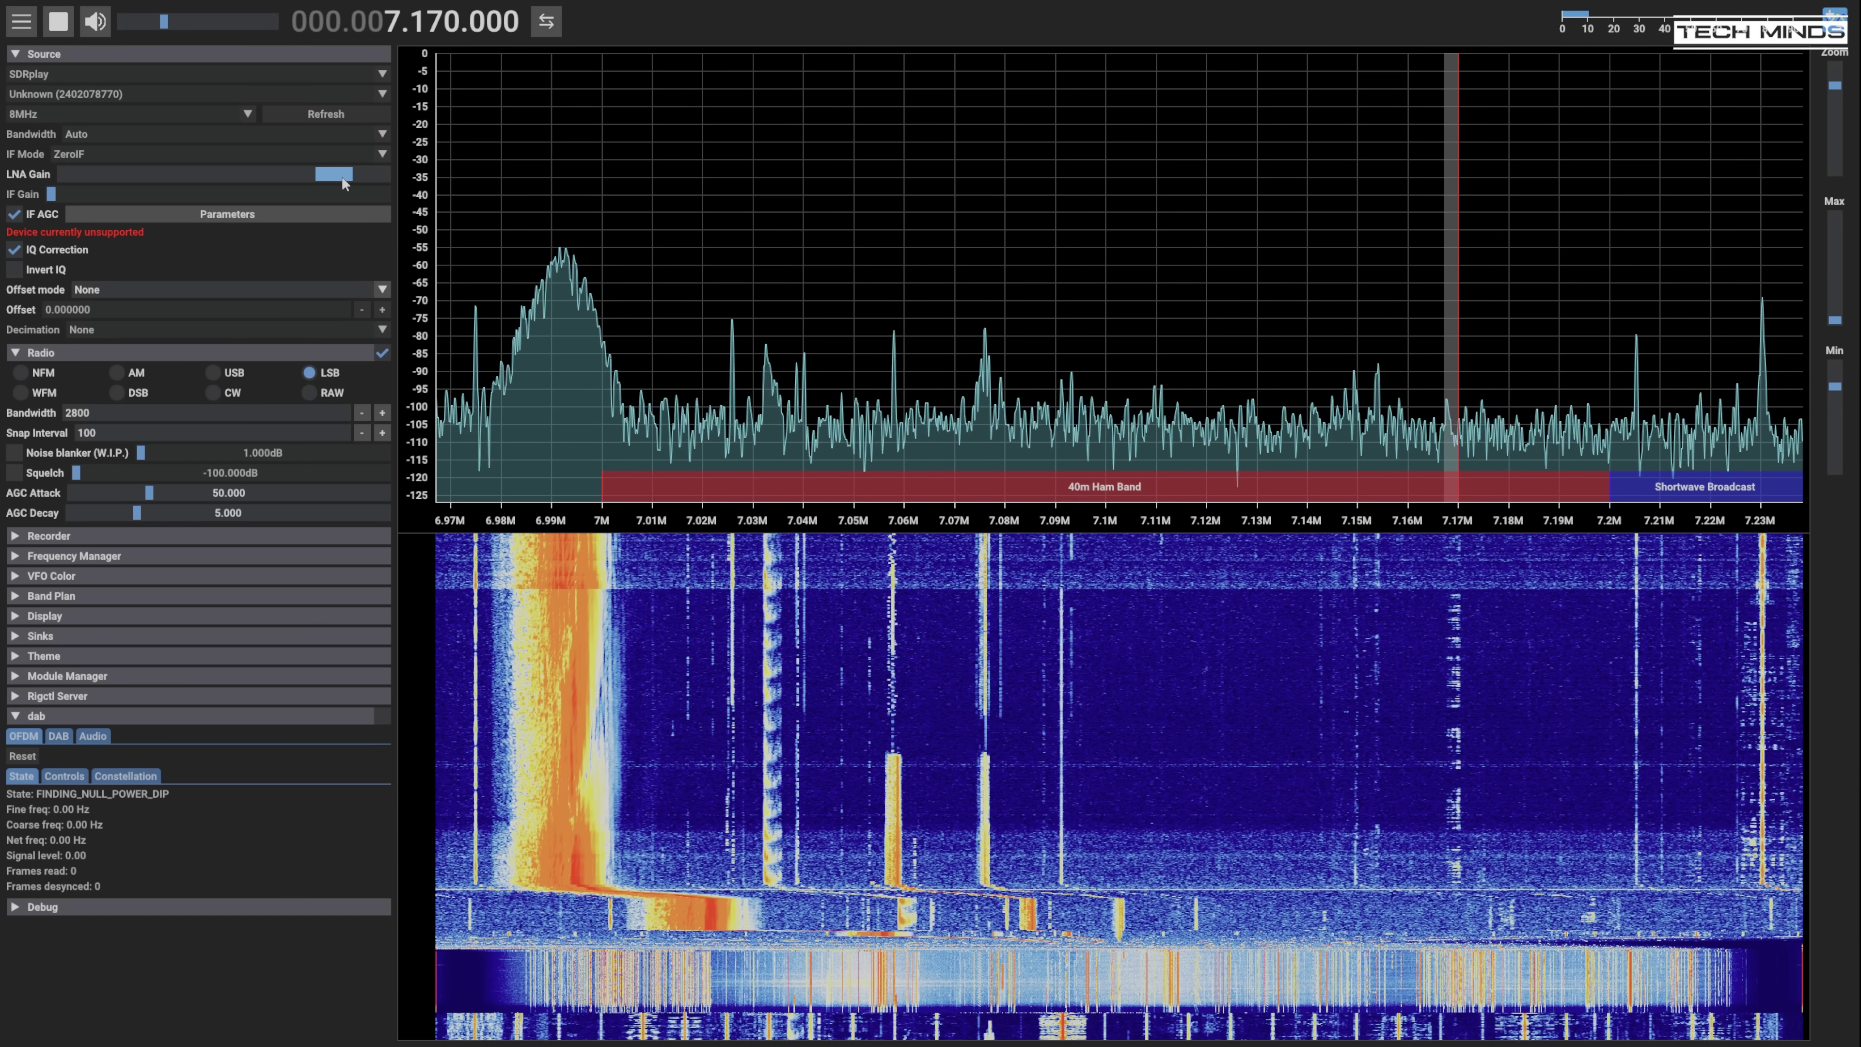
click(1837, 394)
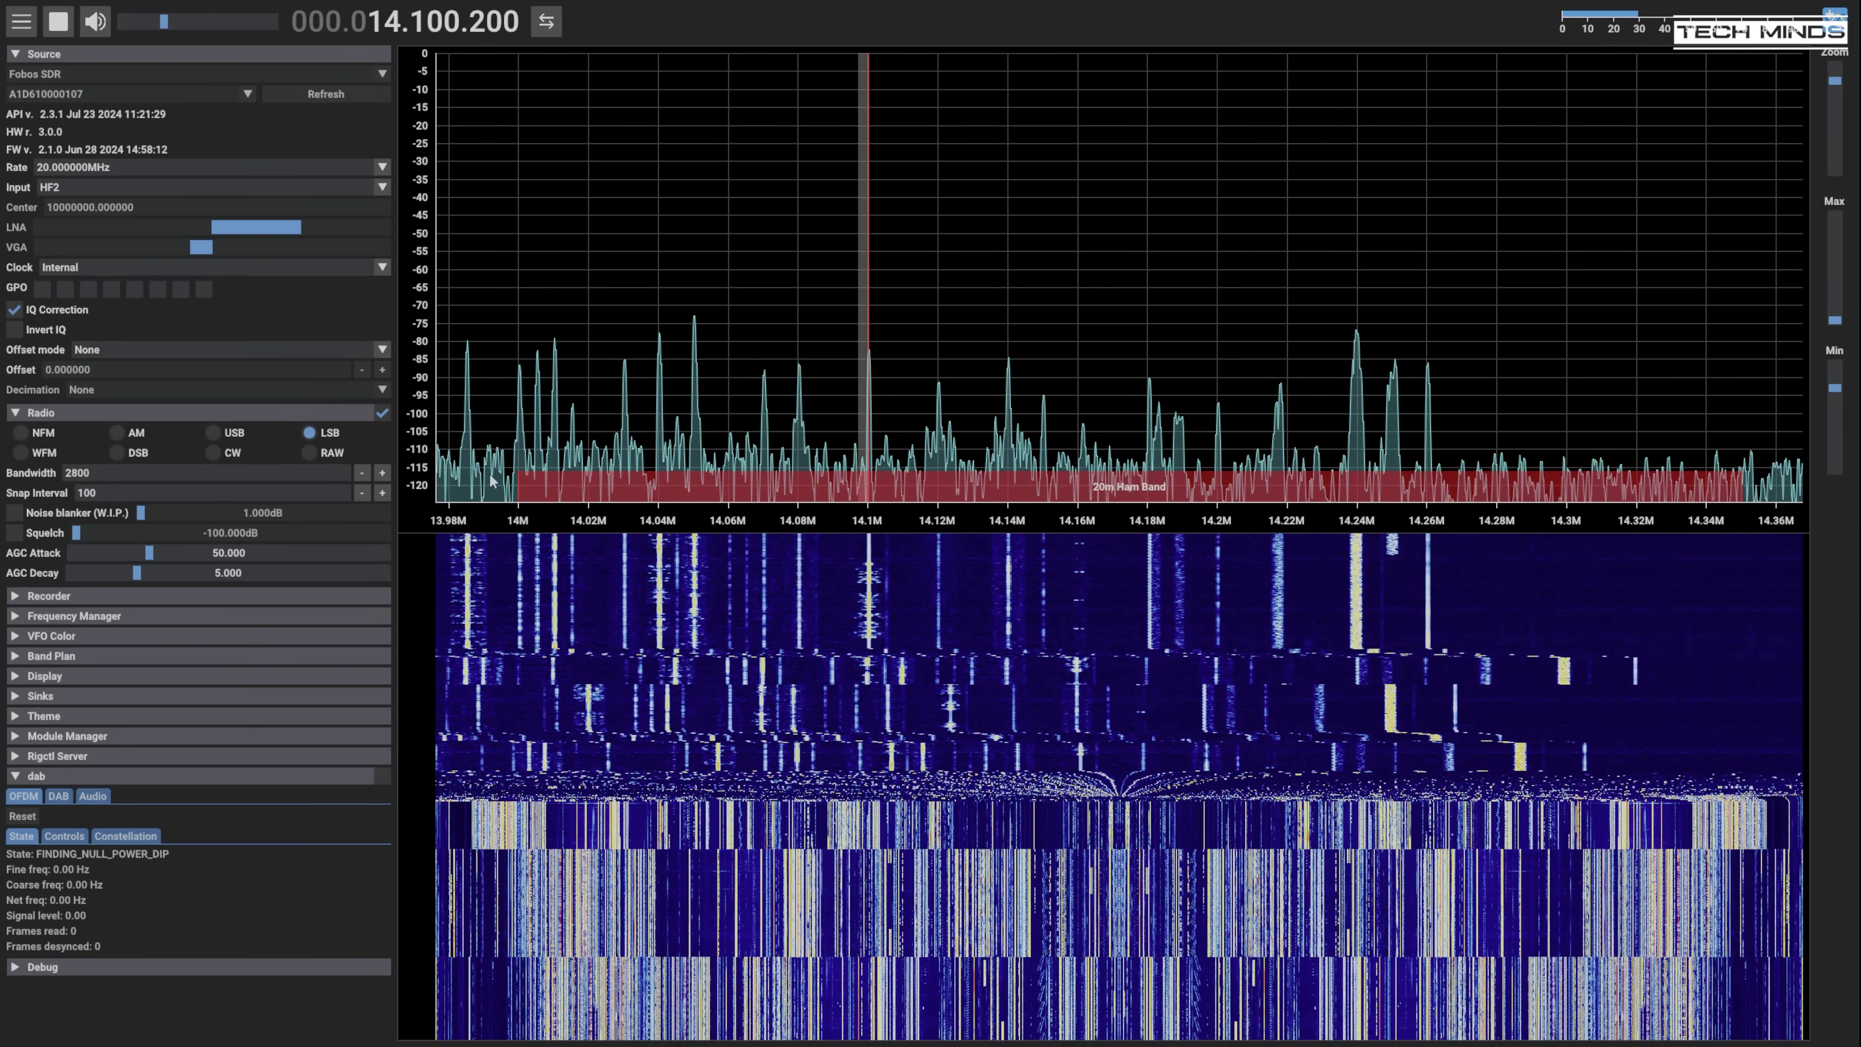
click(116, 432)
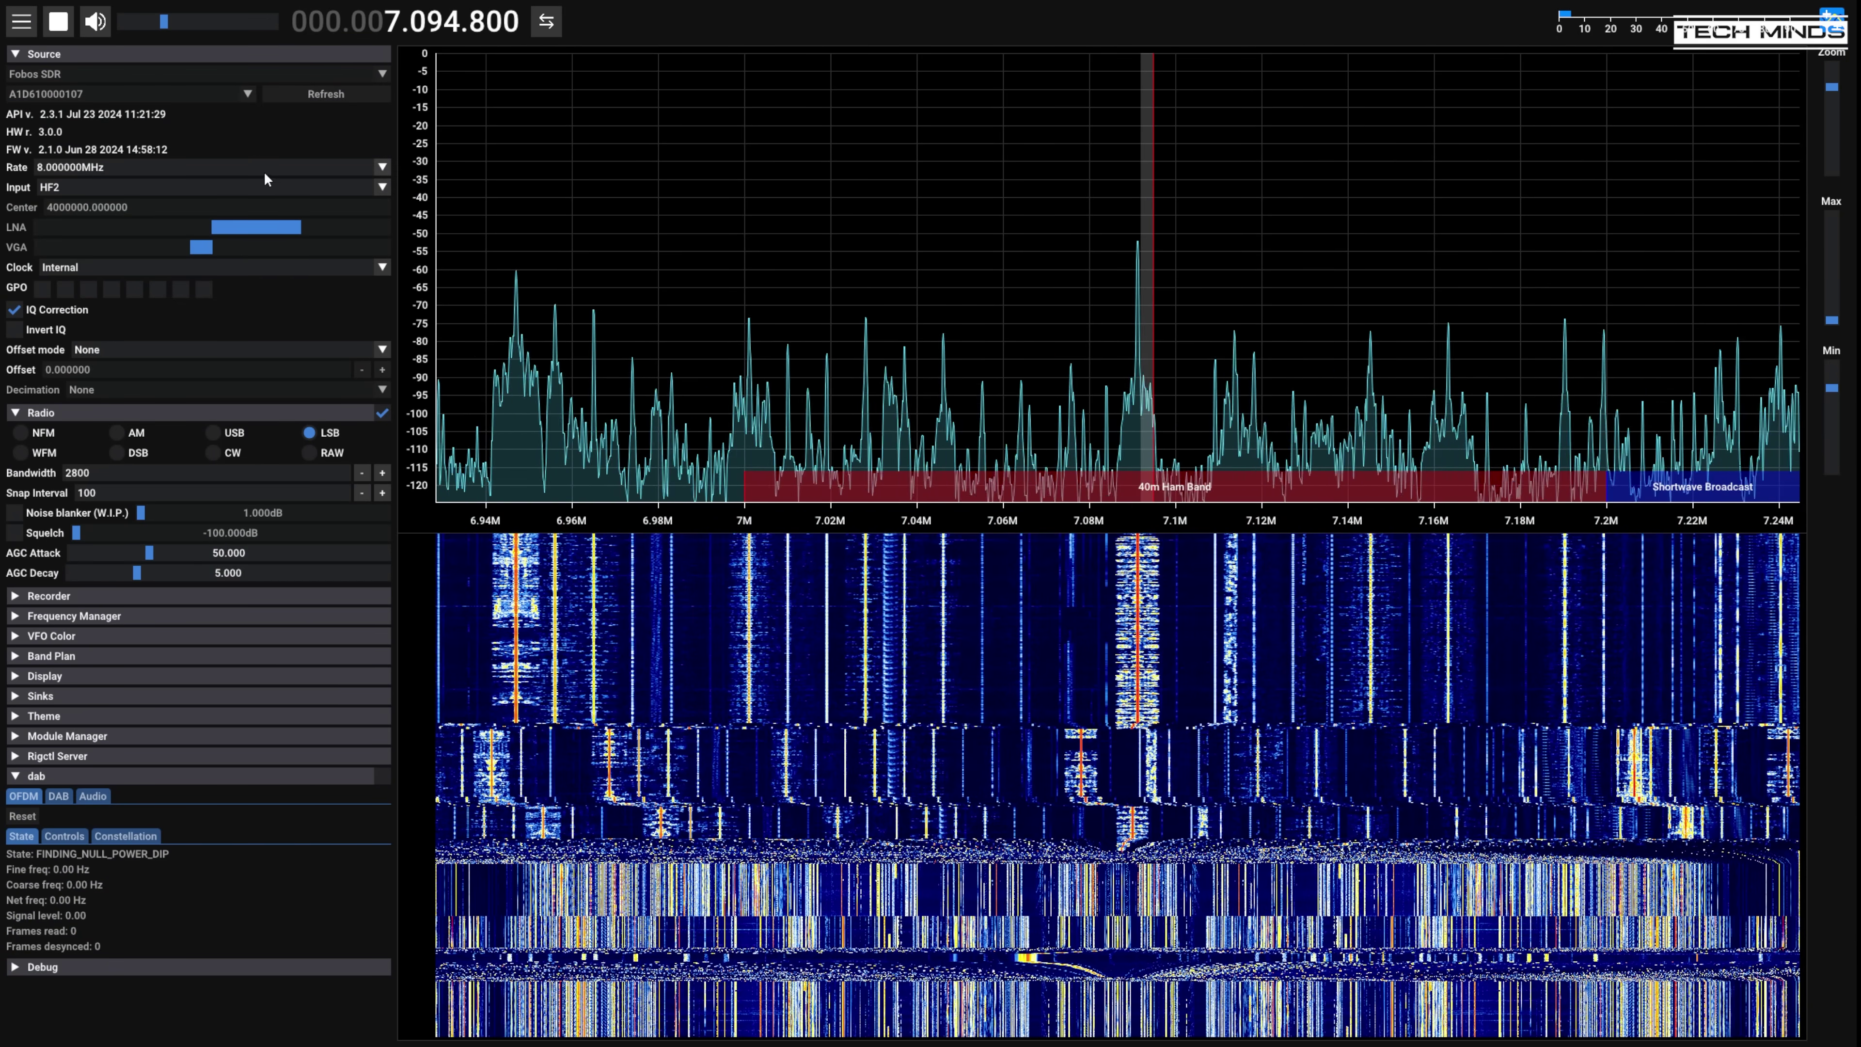
Set the Fobos SDR's sample rate to 10 MHz, tune to 7.0824 MHz, and zoom in on the 40m ham band
click(264, 174)
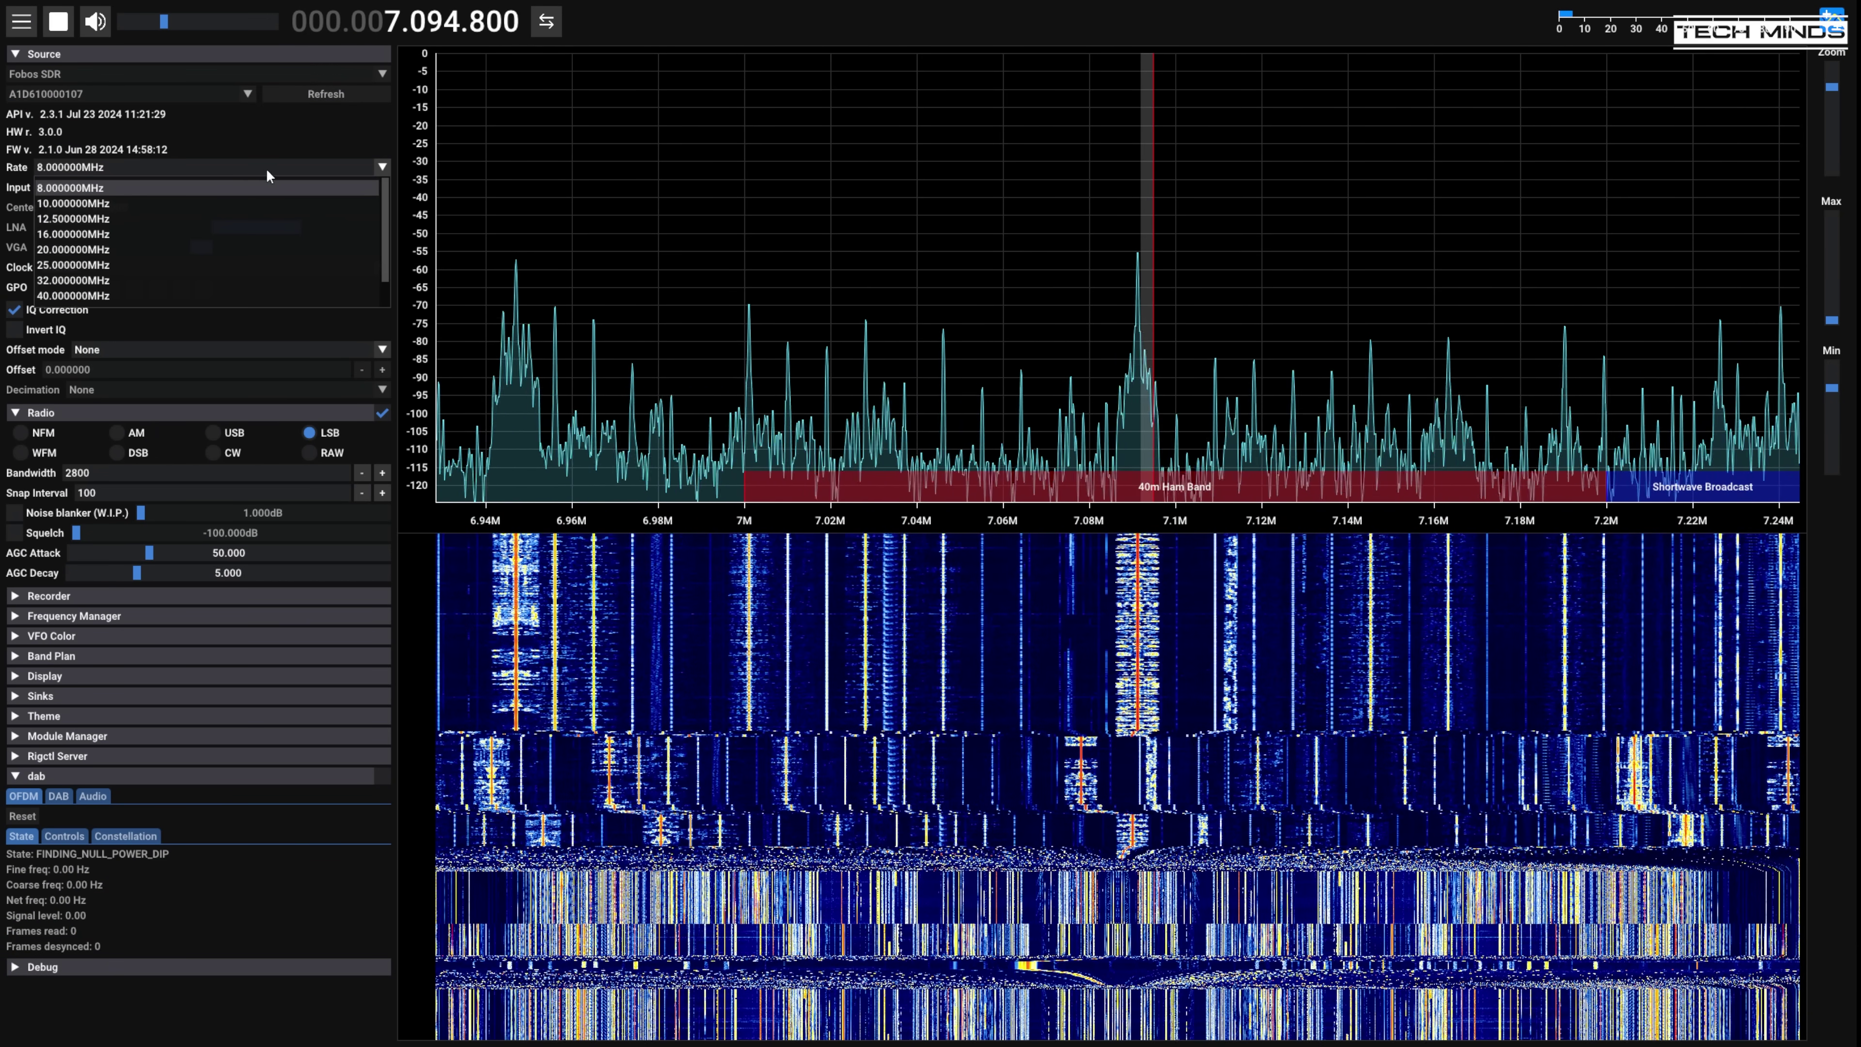
click(278, 201)
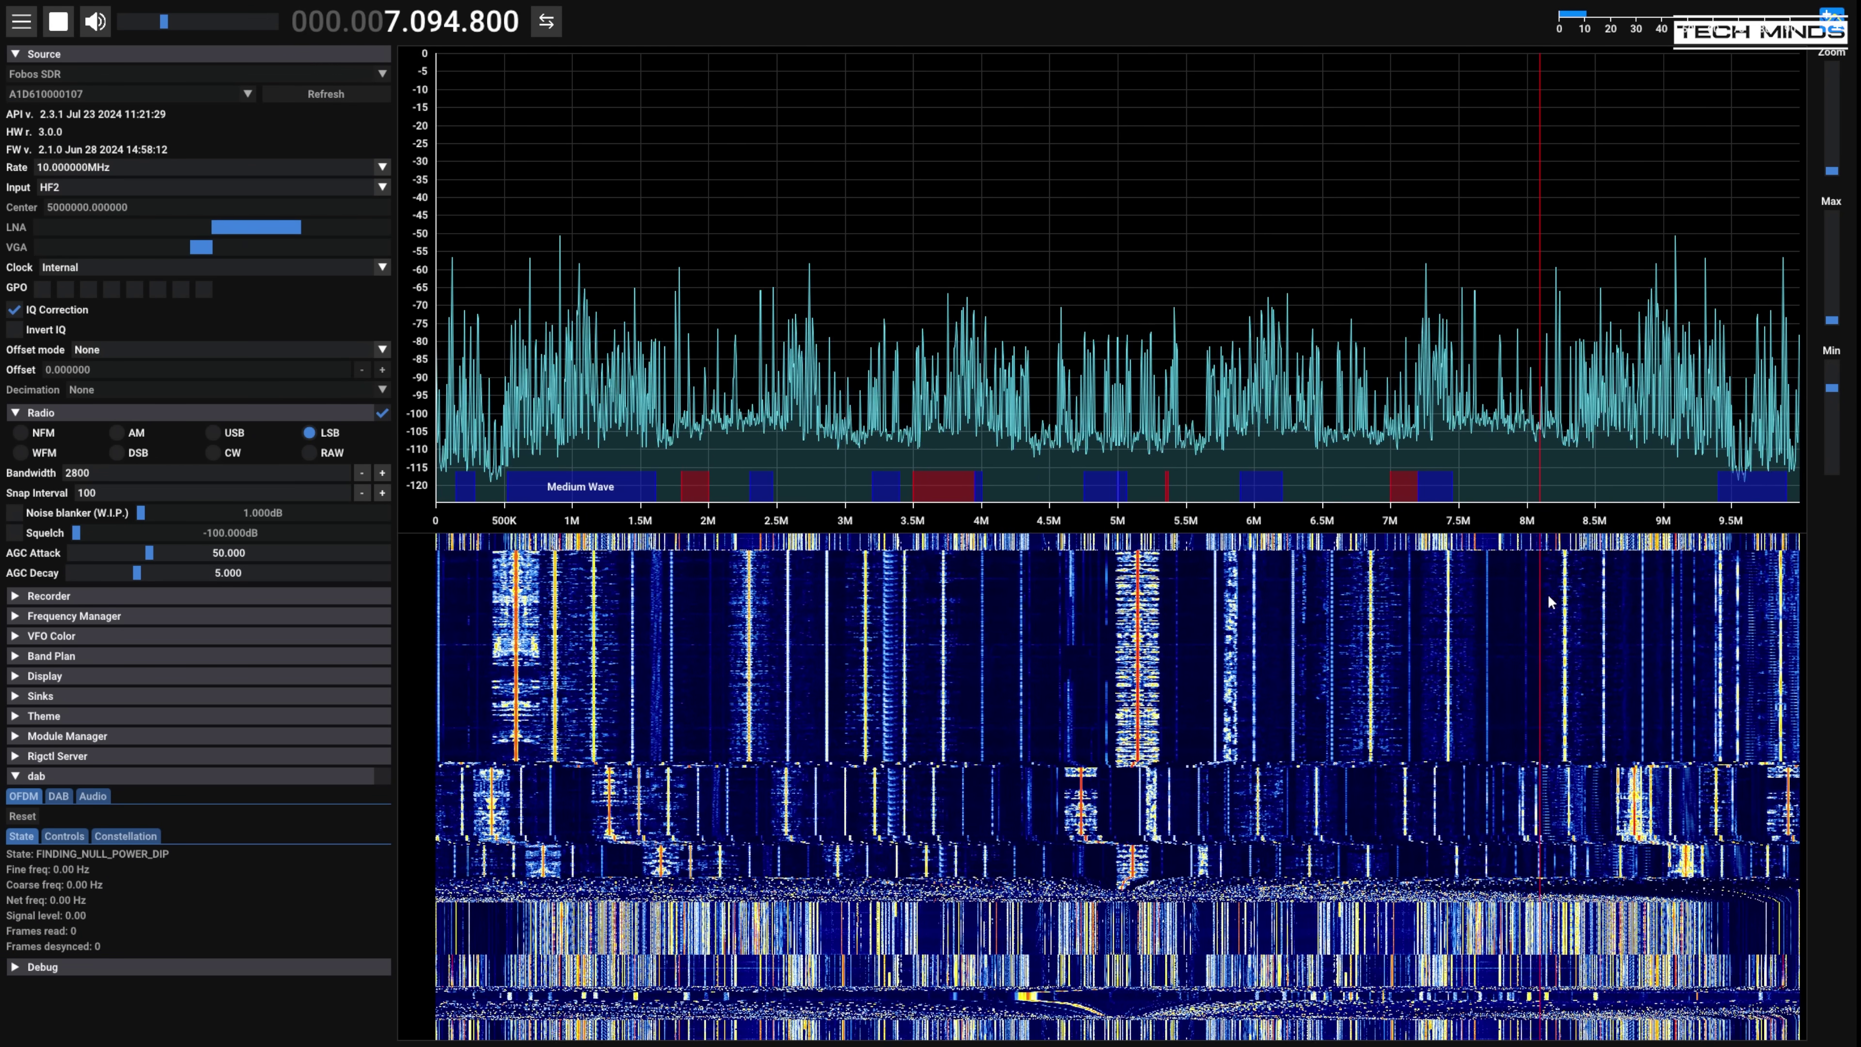
click(1403, 563)
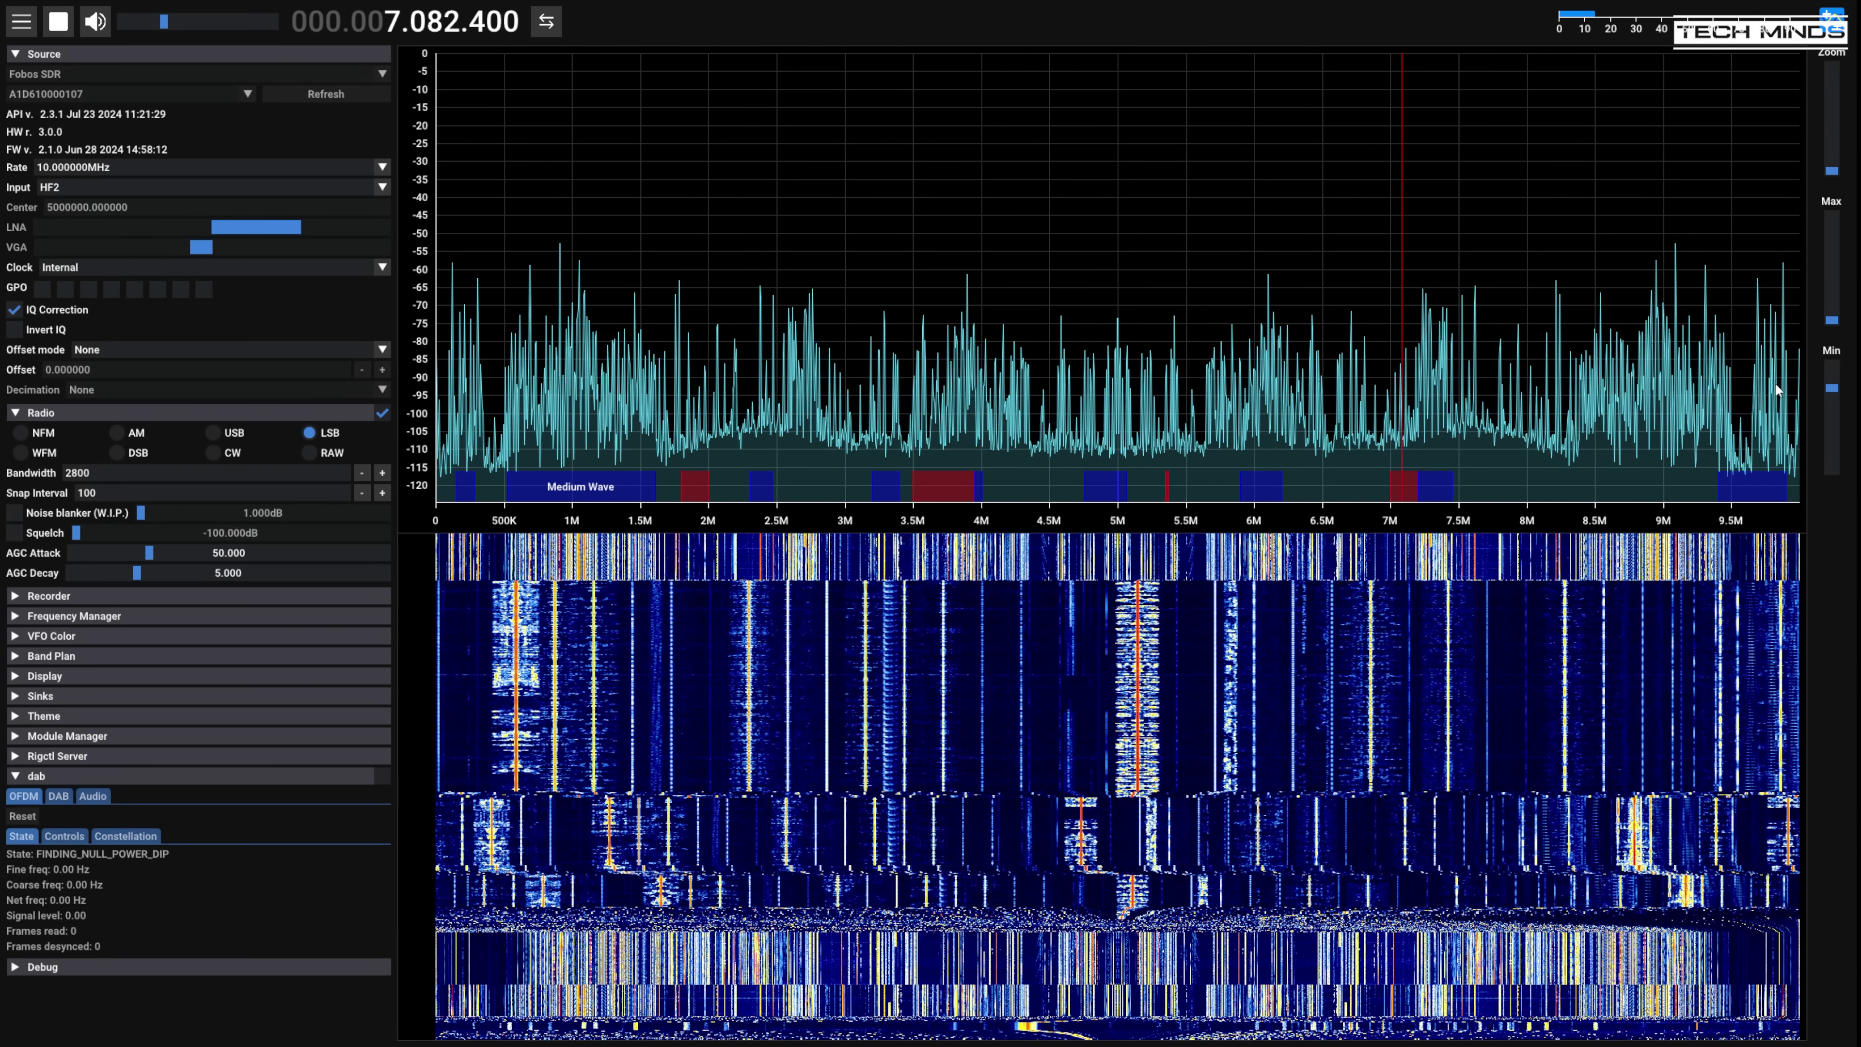
drag(1832, 170, 1832, 80)
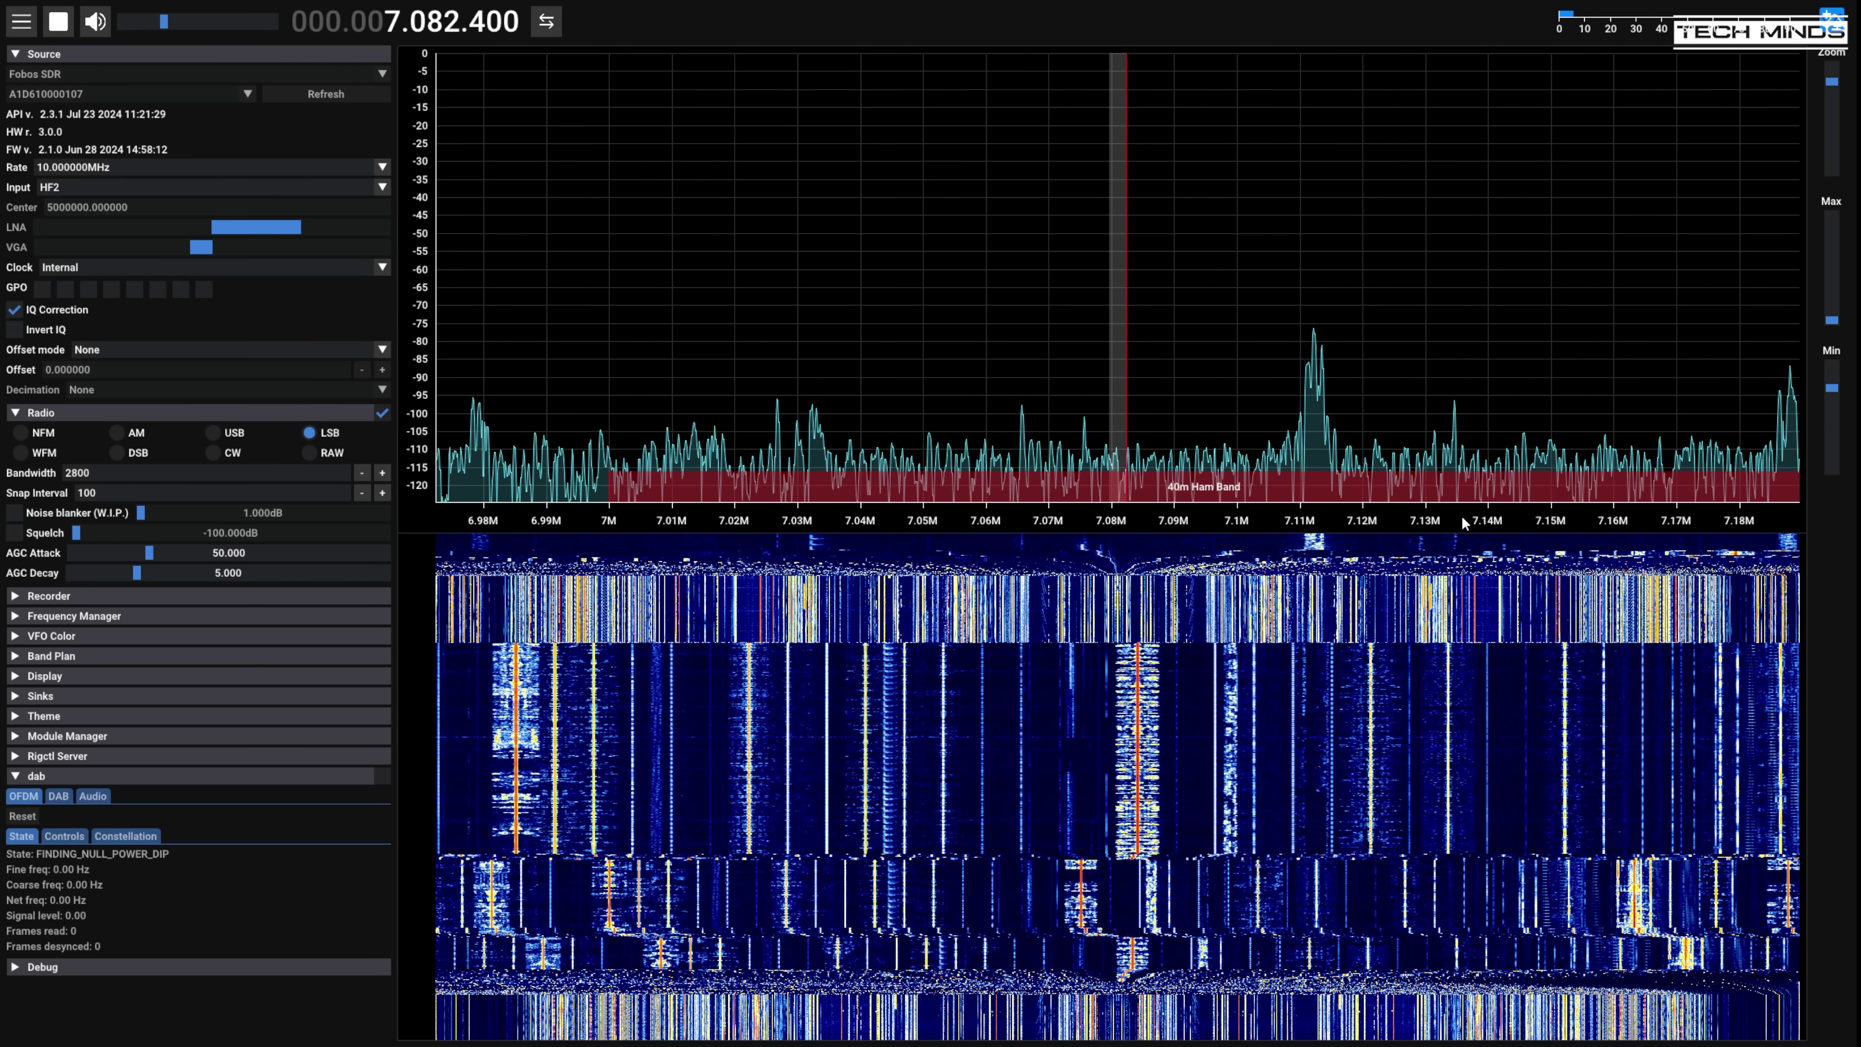
Shift the spectrum slightly higher and tune to the strong LSB signal at 7.1141 MHz
drag(1341, 522, 1295, 522)
click(1273, 562)
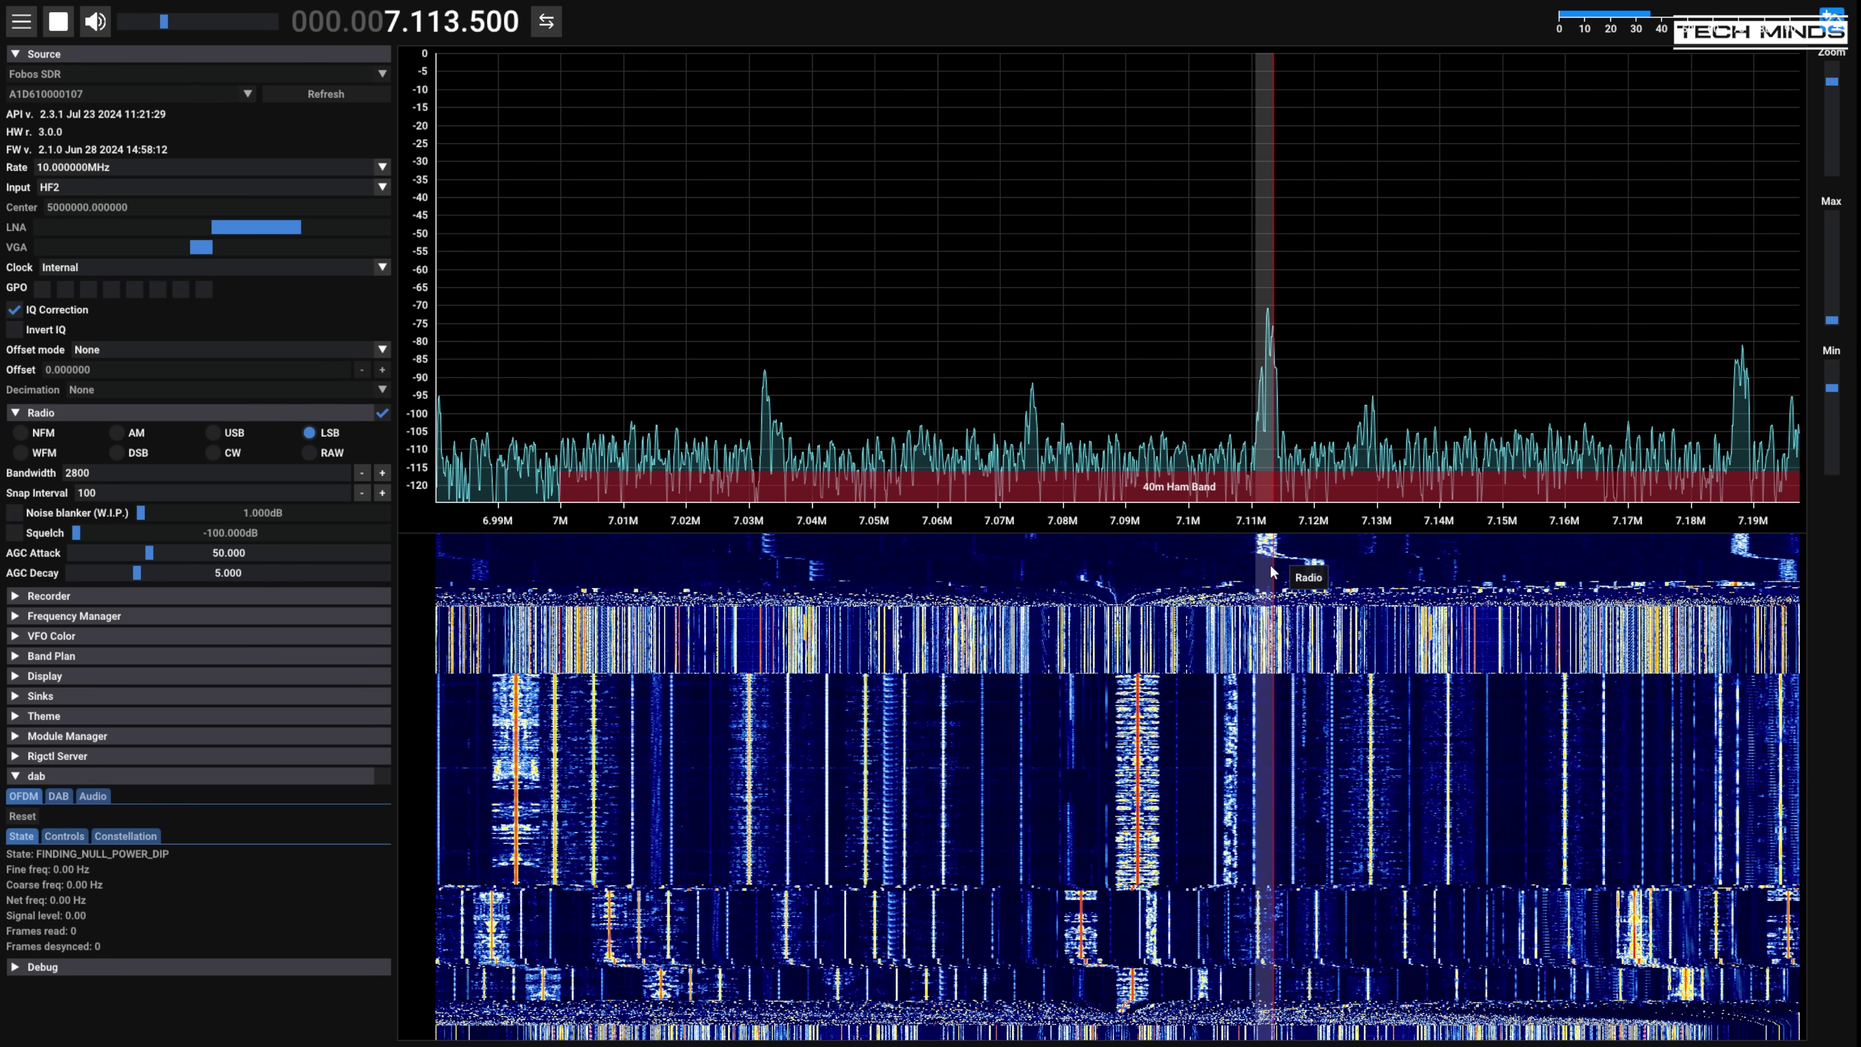
click(1277, 576)
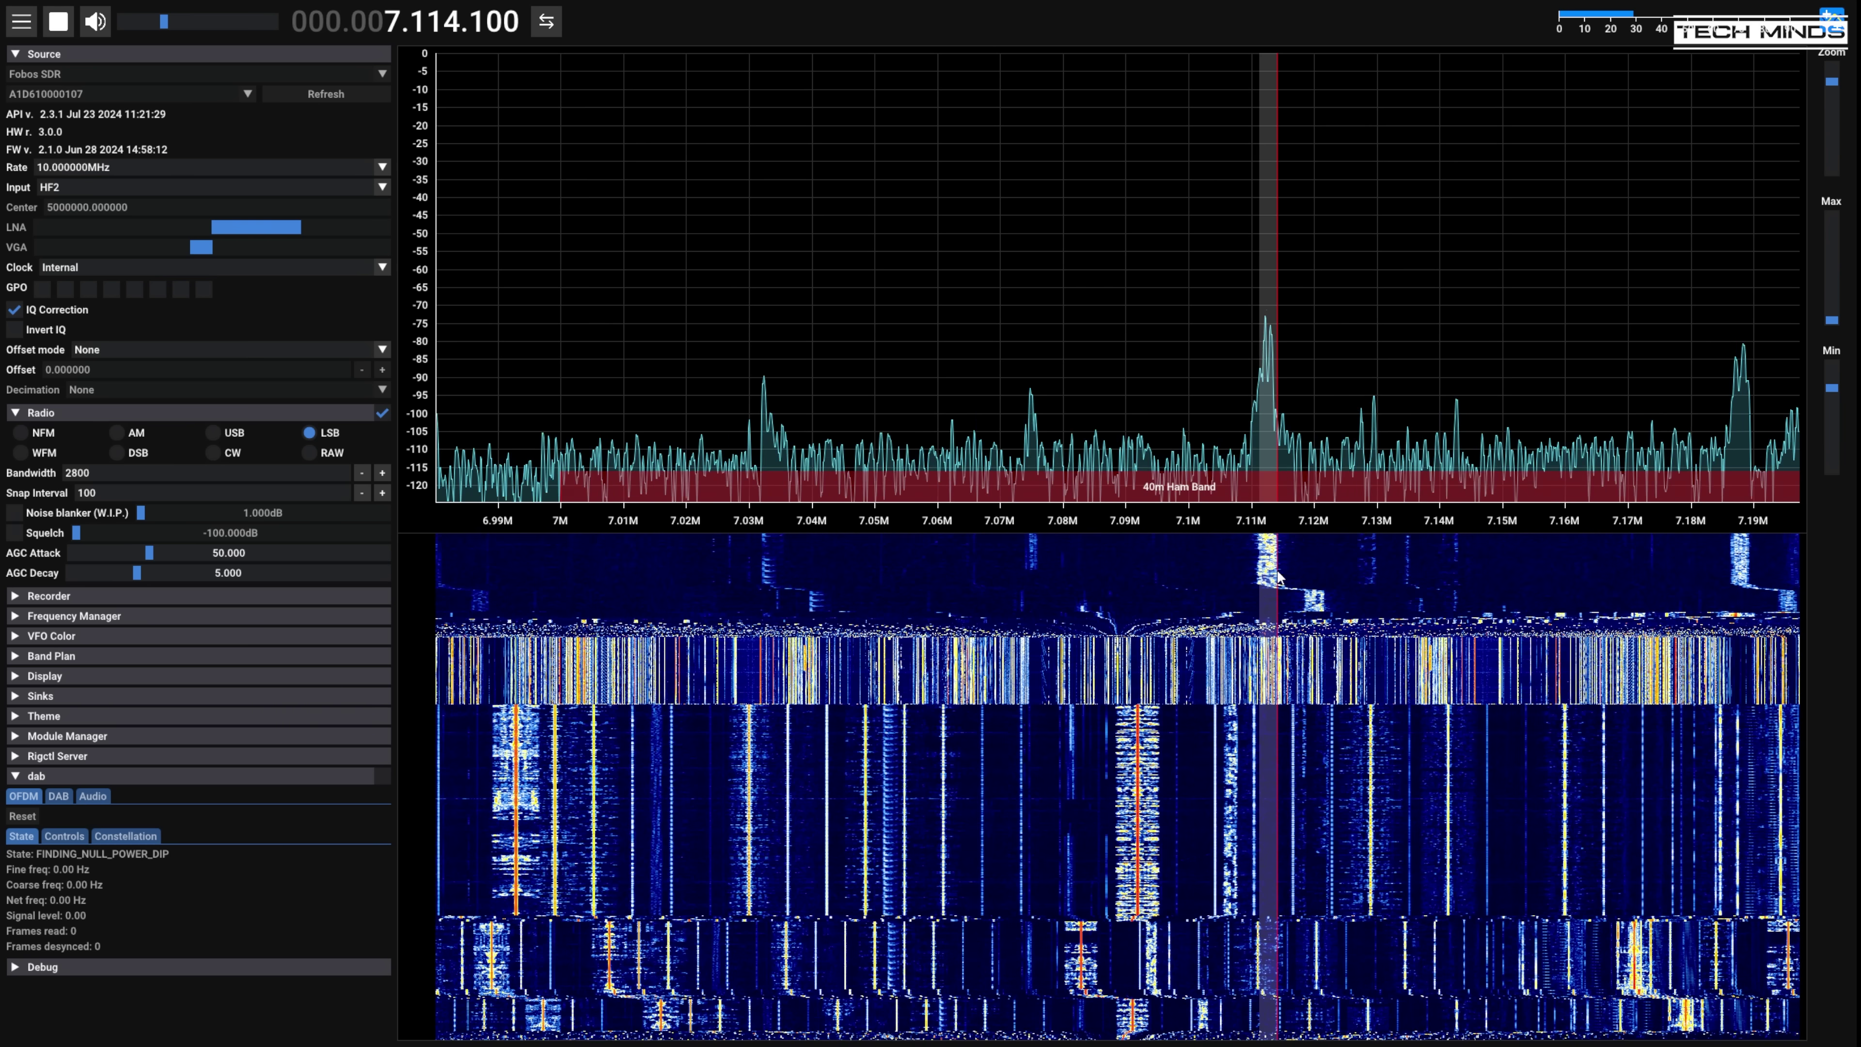
Shift the spectrum to include the shortwave broadcast band above 7.2 MHz, and tune to signals at about 7.210 and 7.130 MHz
drag(1433, 522, 1084, 522)
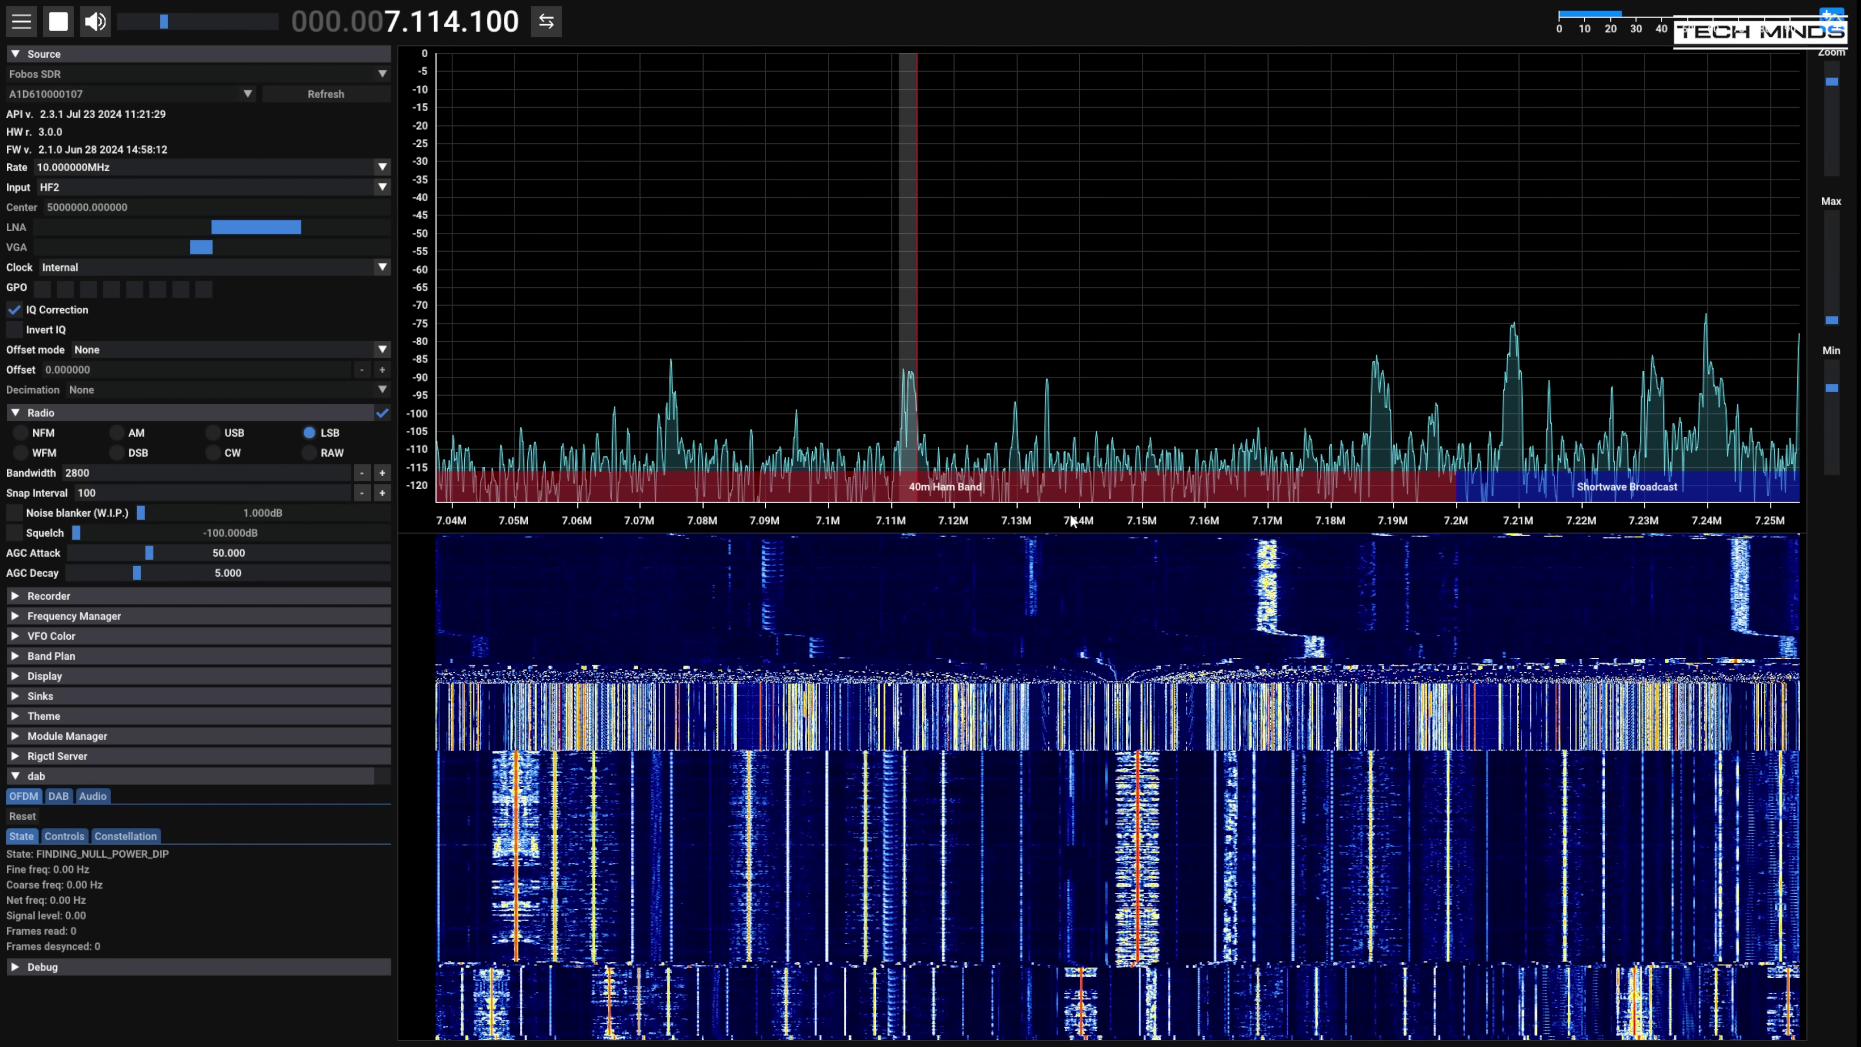
click(1521, 554)
click(1018, 585)
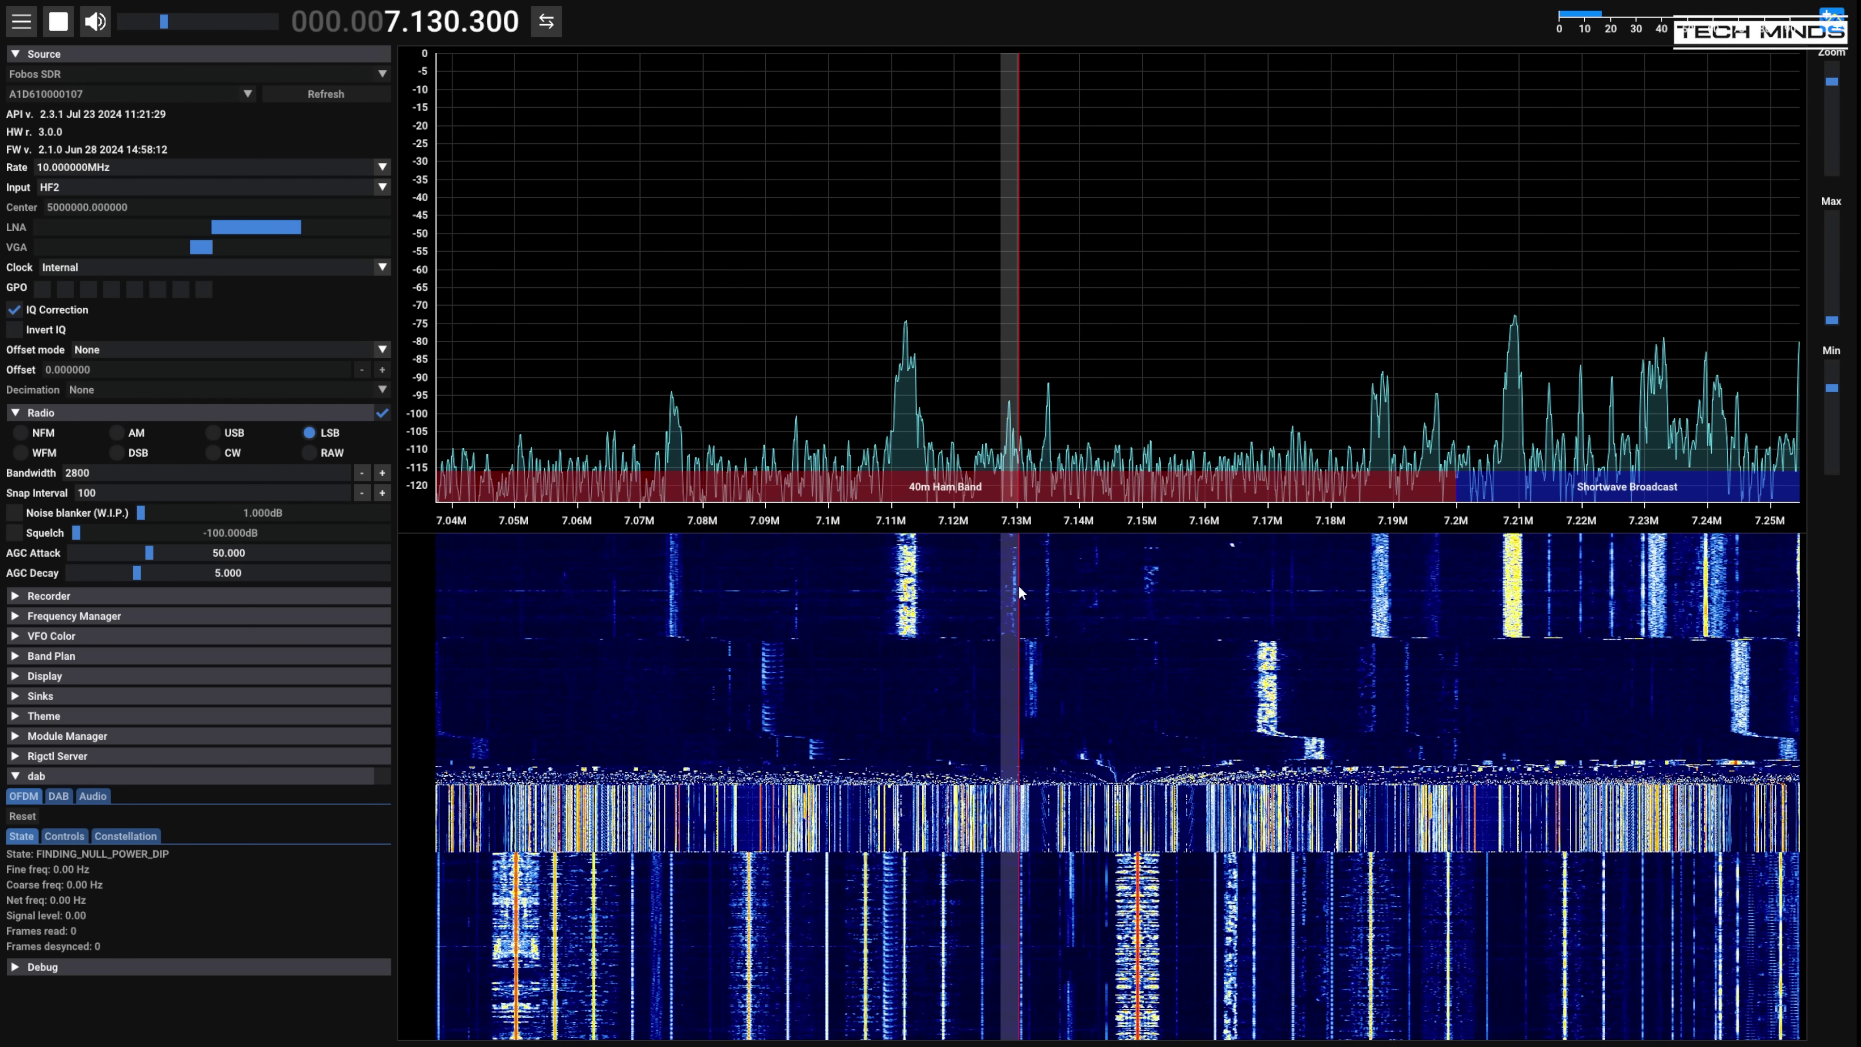
scroll(1017, 583, down, 3)
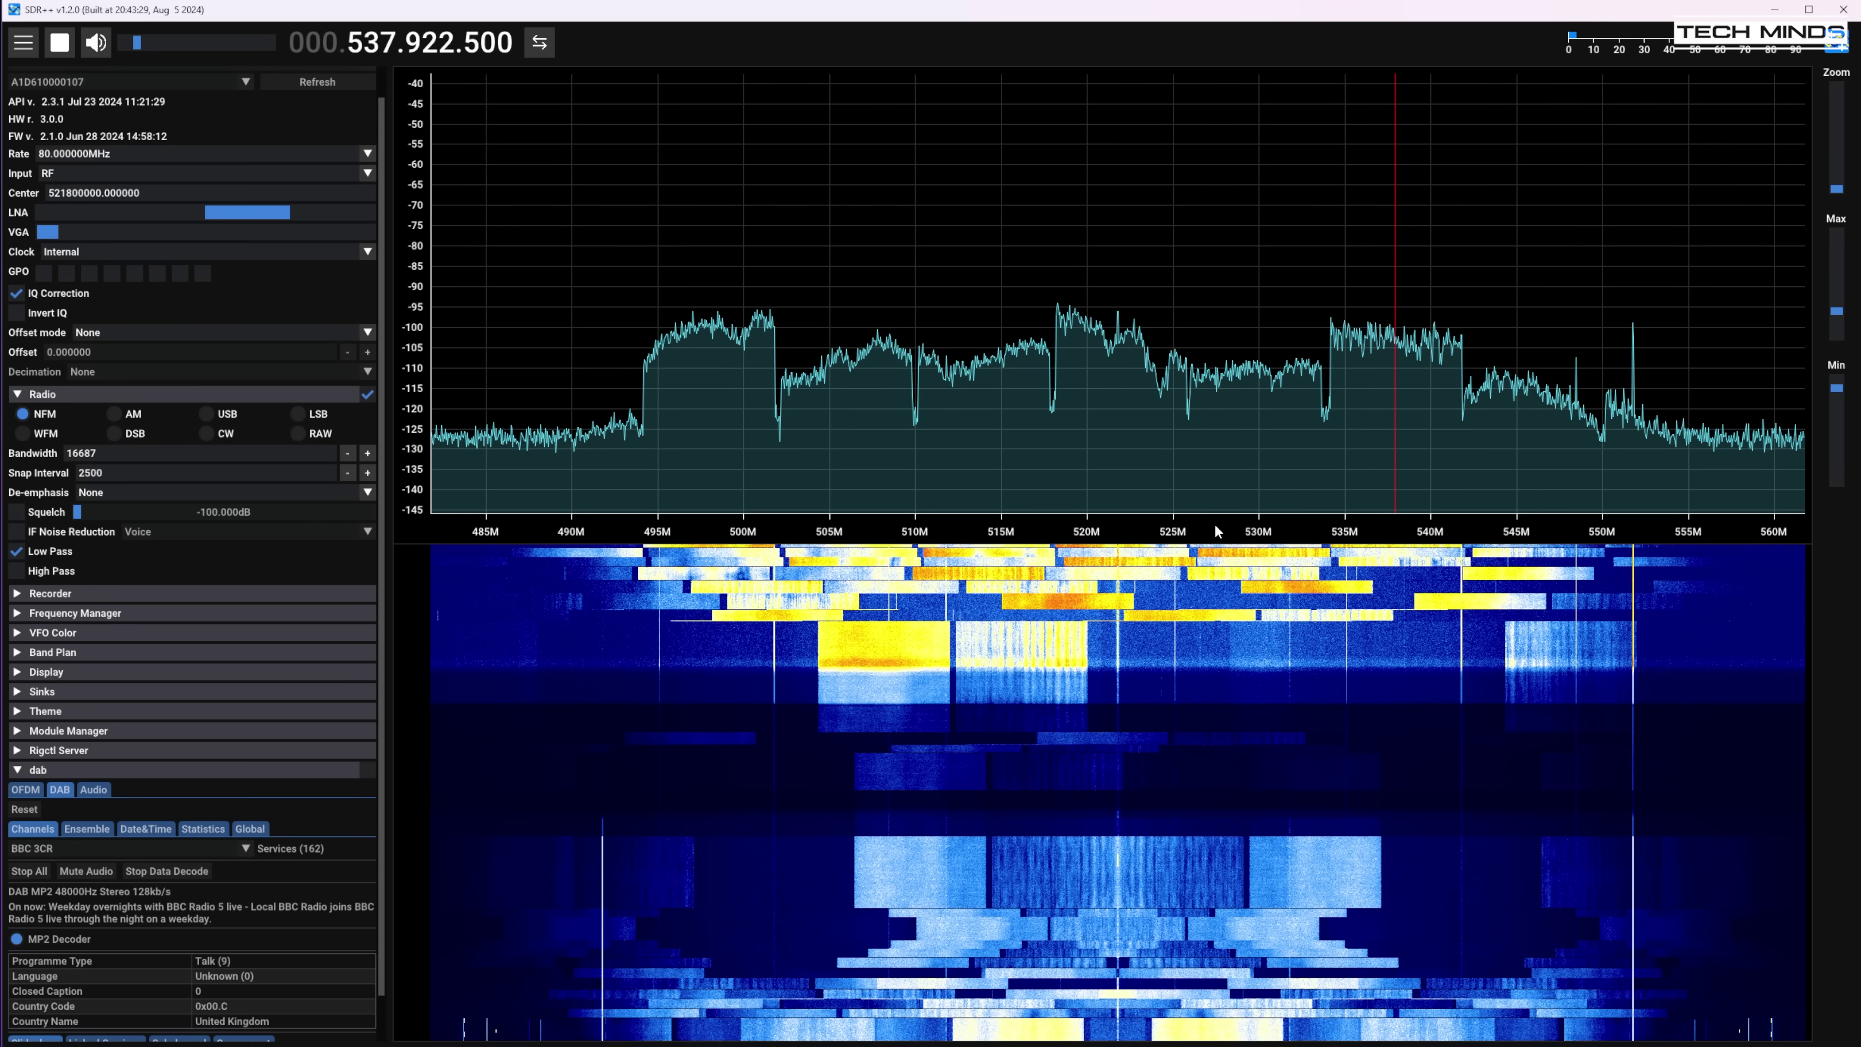
Survey the spectrum at the 80 MHz sample rate around 522 MHz, 2.4 GHz and 5.5 GHz, shifting the last center to 5538.6 MHz
drag(1216, 532, 1236, 533)
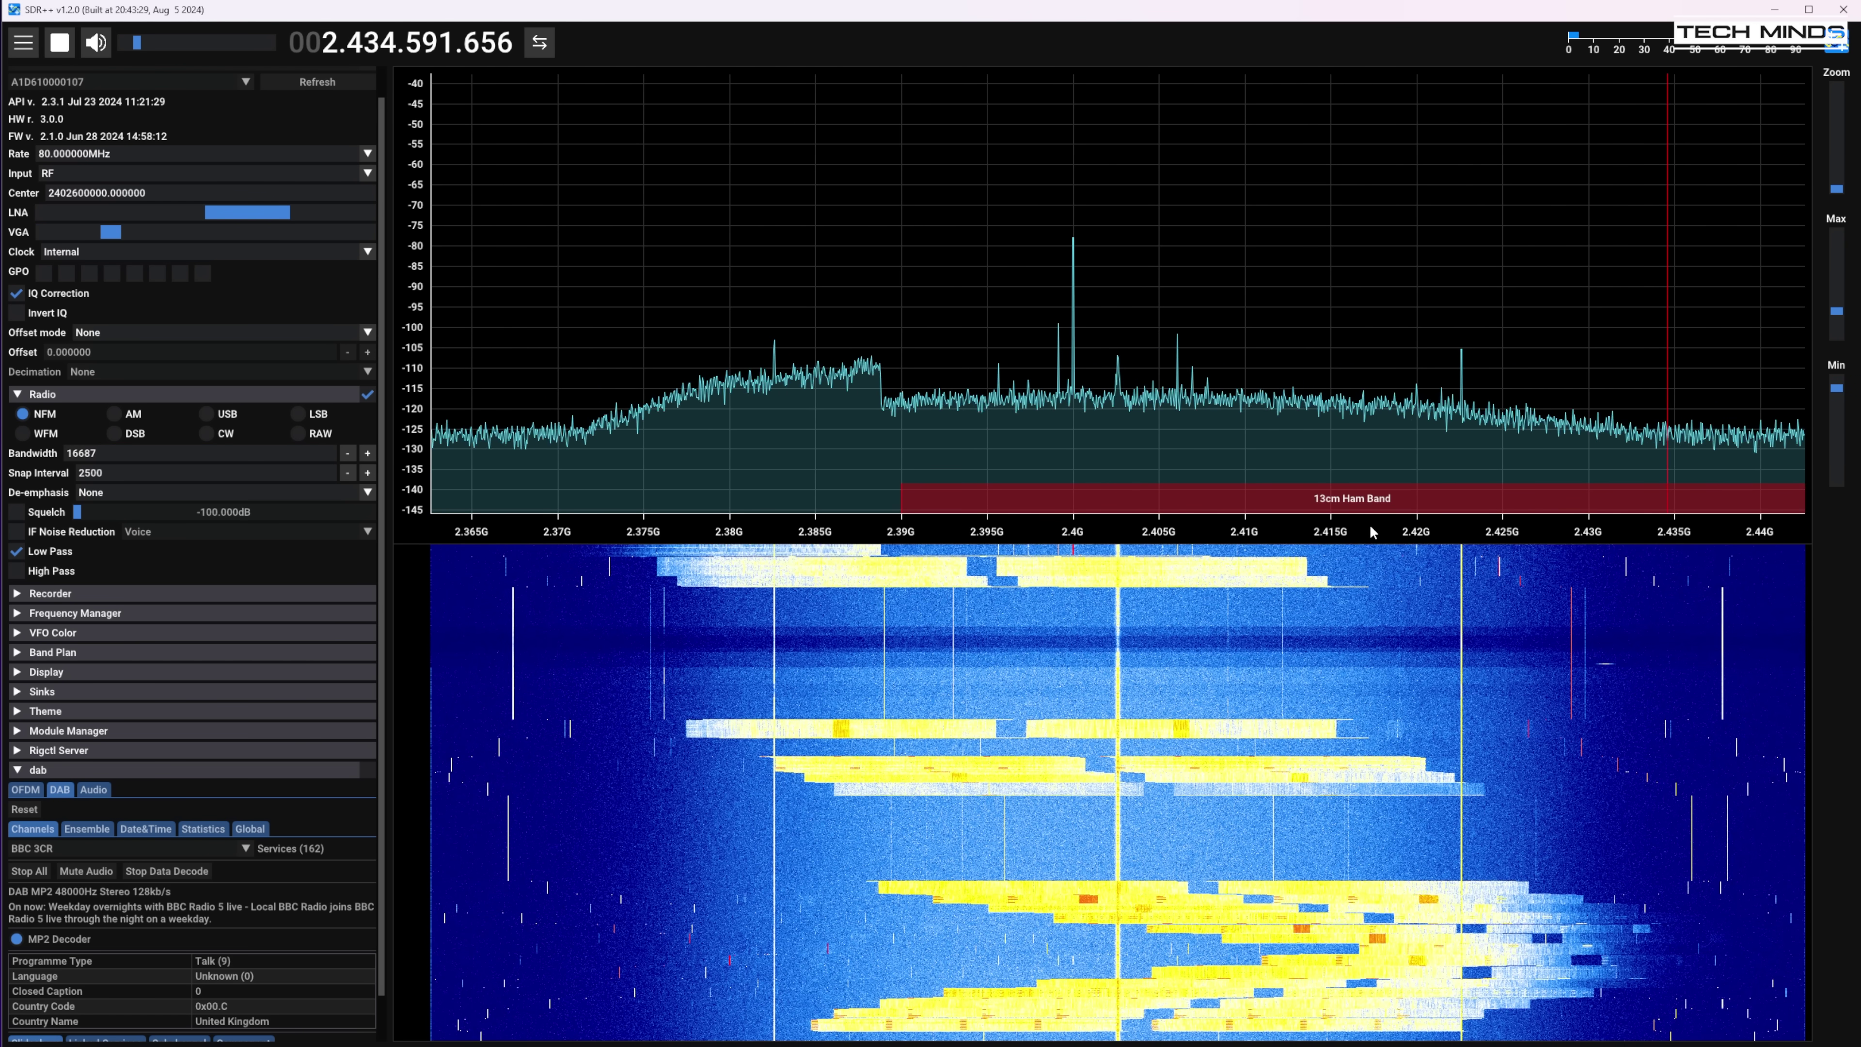
drag(1191, 528, 1000, 530)
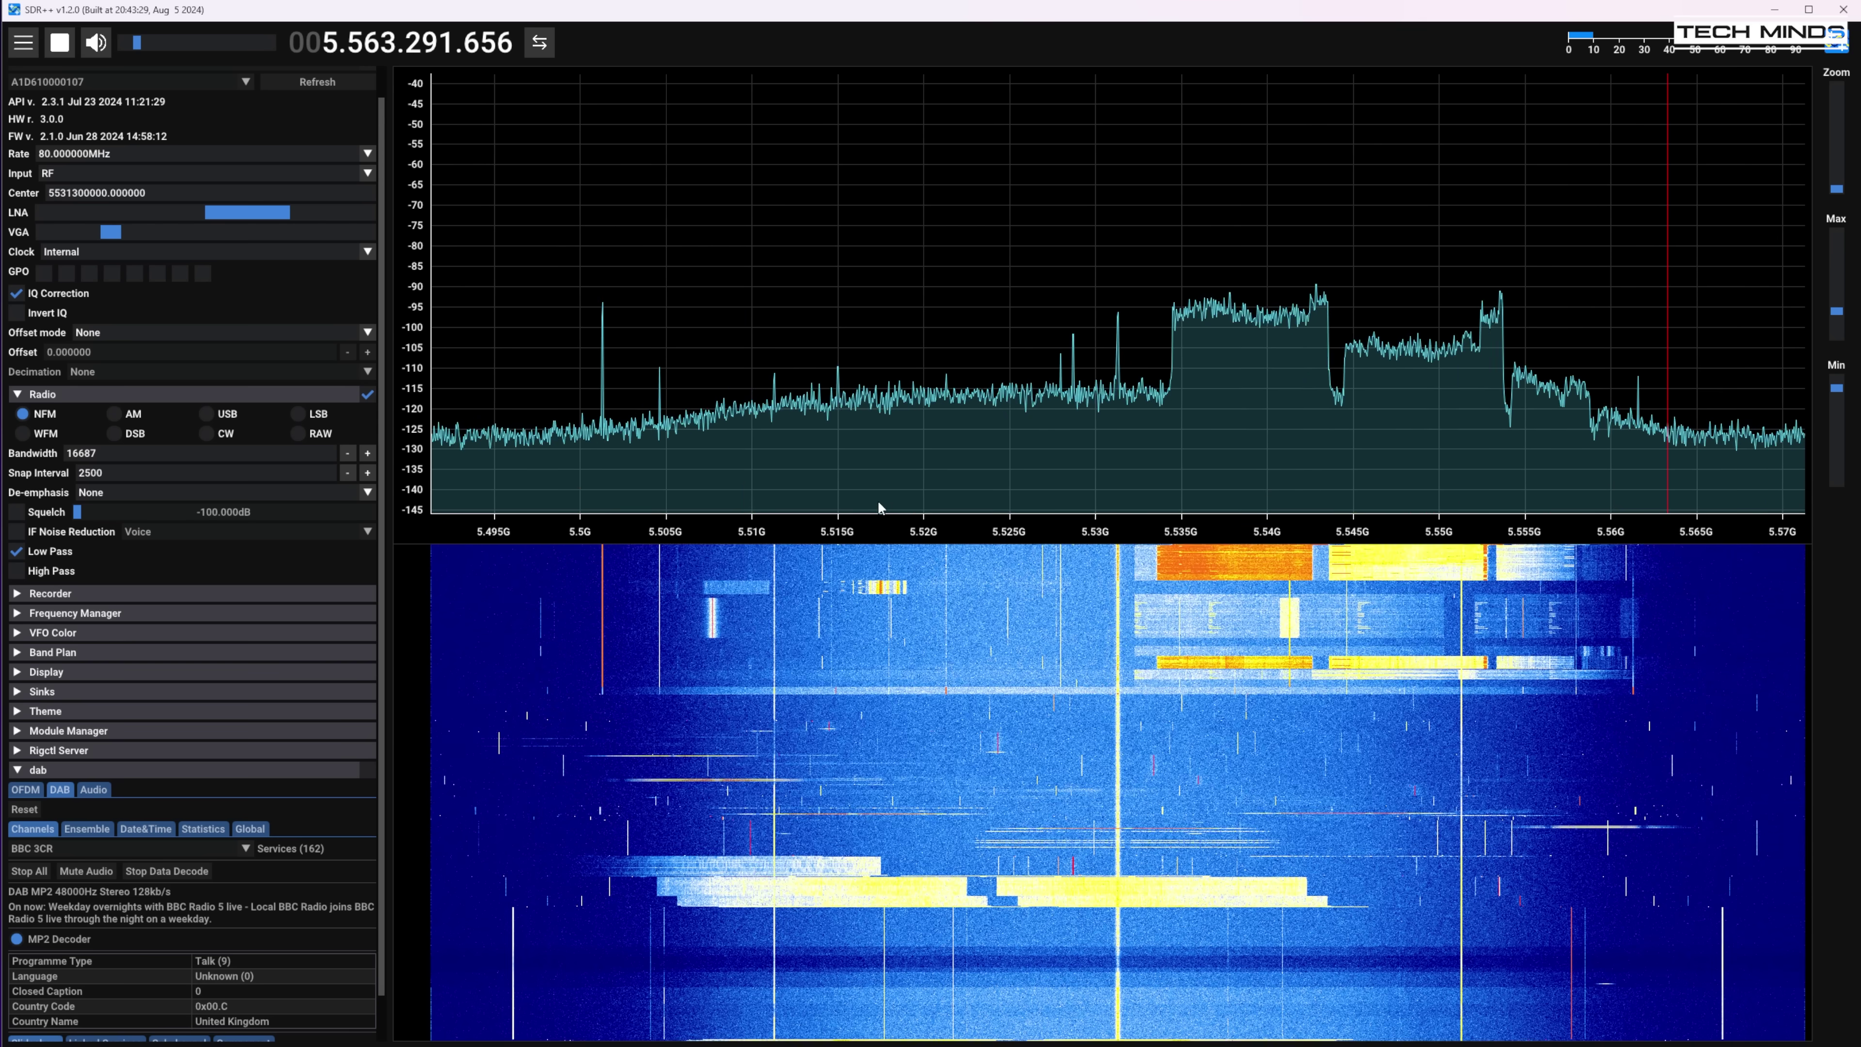
drag(1059, 532, 934, 534)
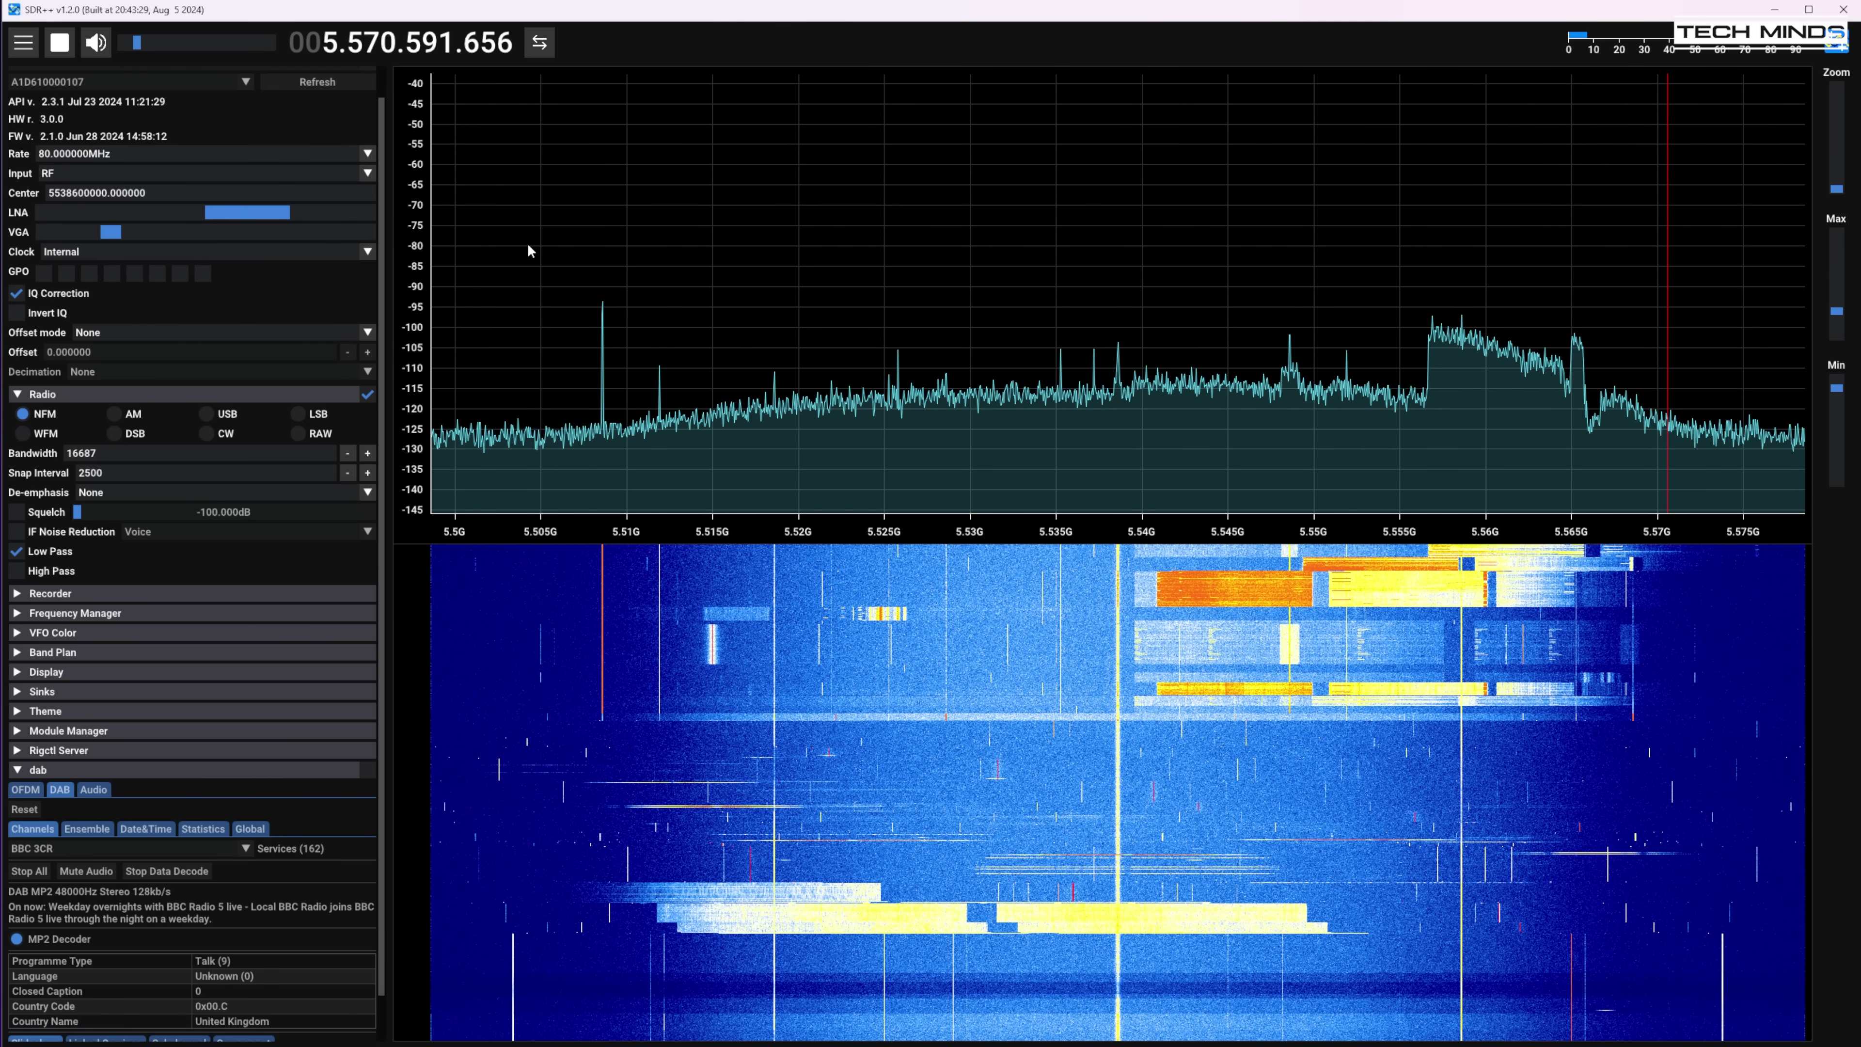
click(198, 217)
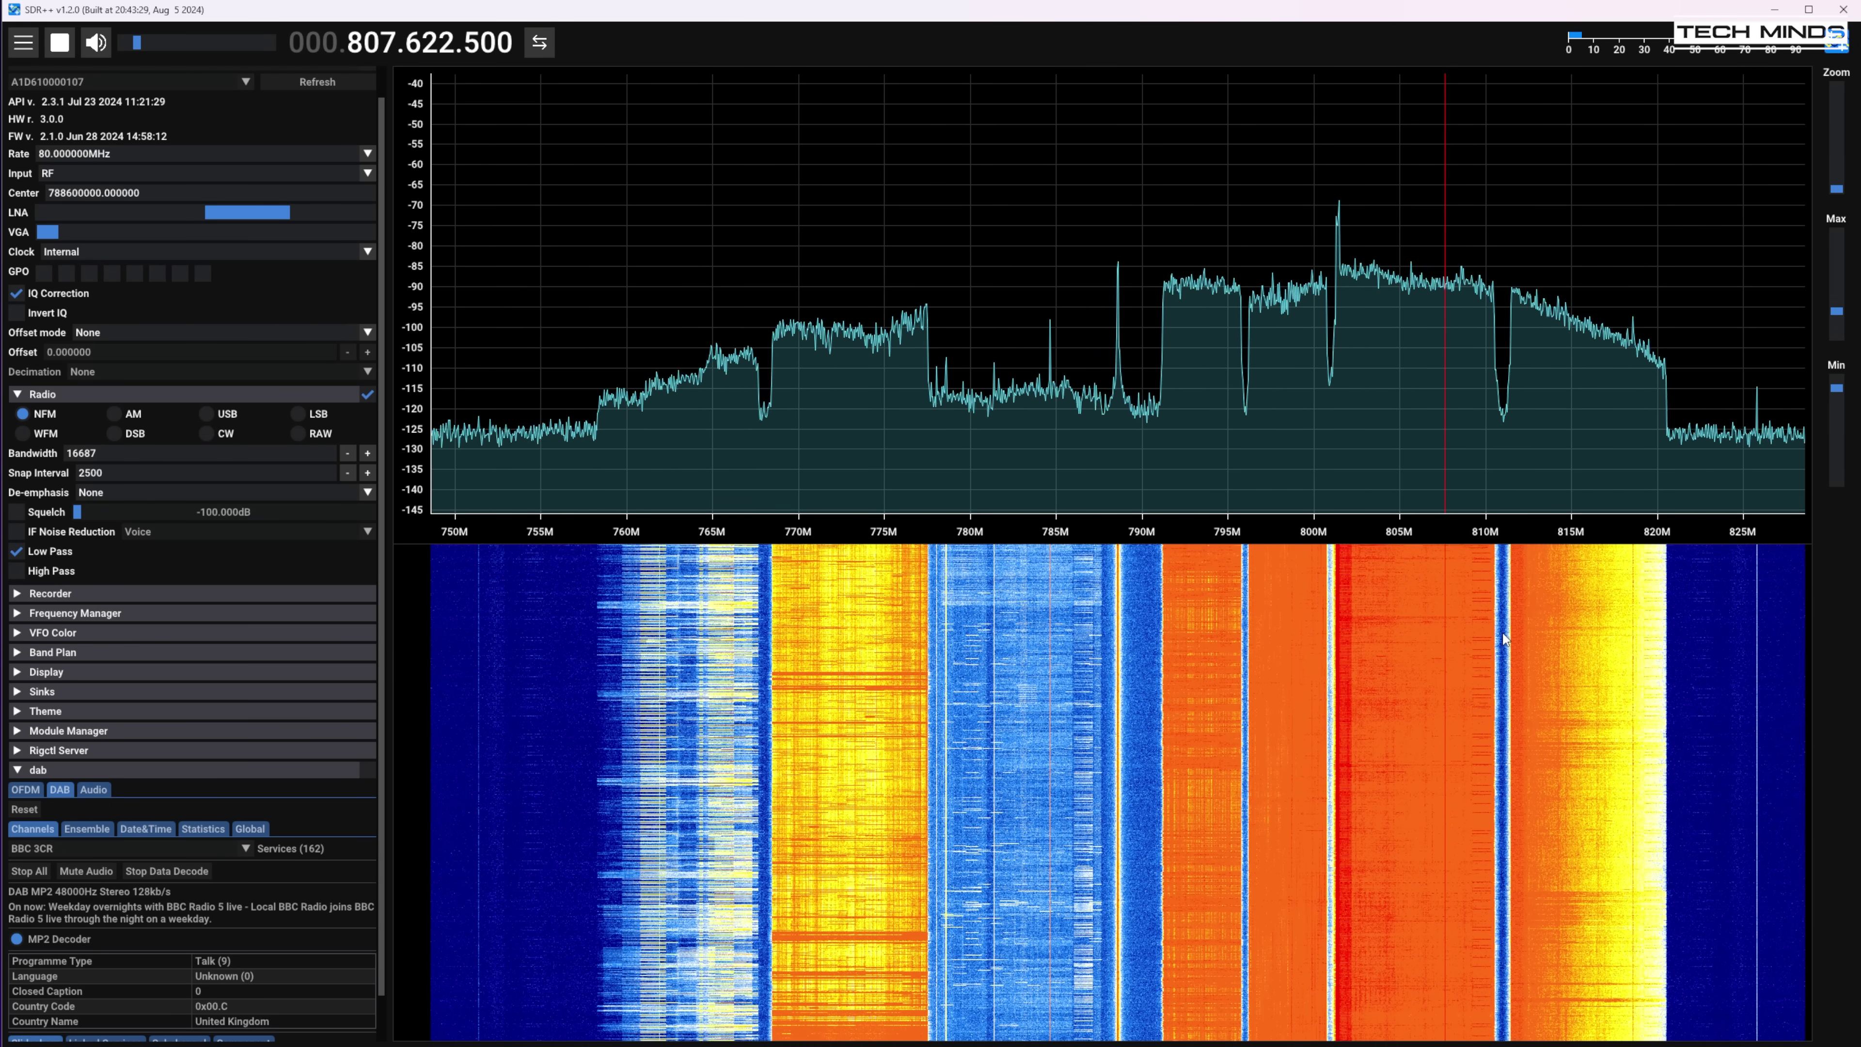
Shift the spectrum's center from the 789 MHz region up to 862.6 MHz
drag(1577, 539, 1192, 561)
drag(1311, 541, 1222, 530)
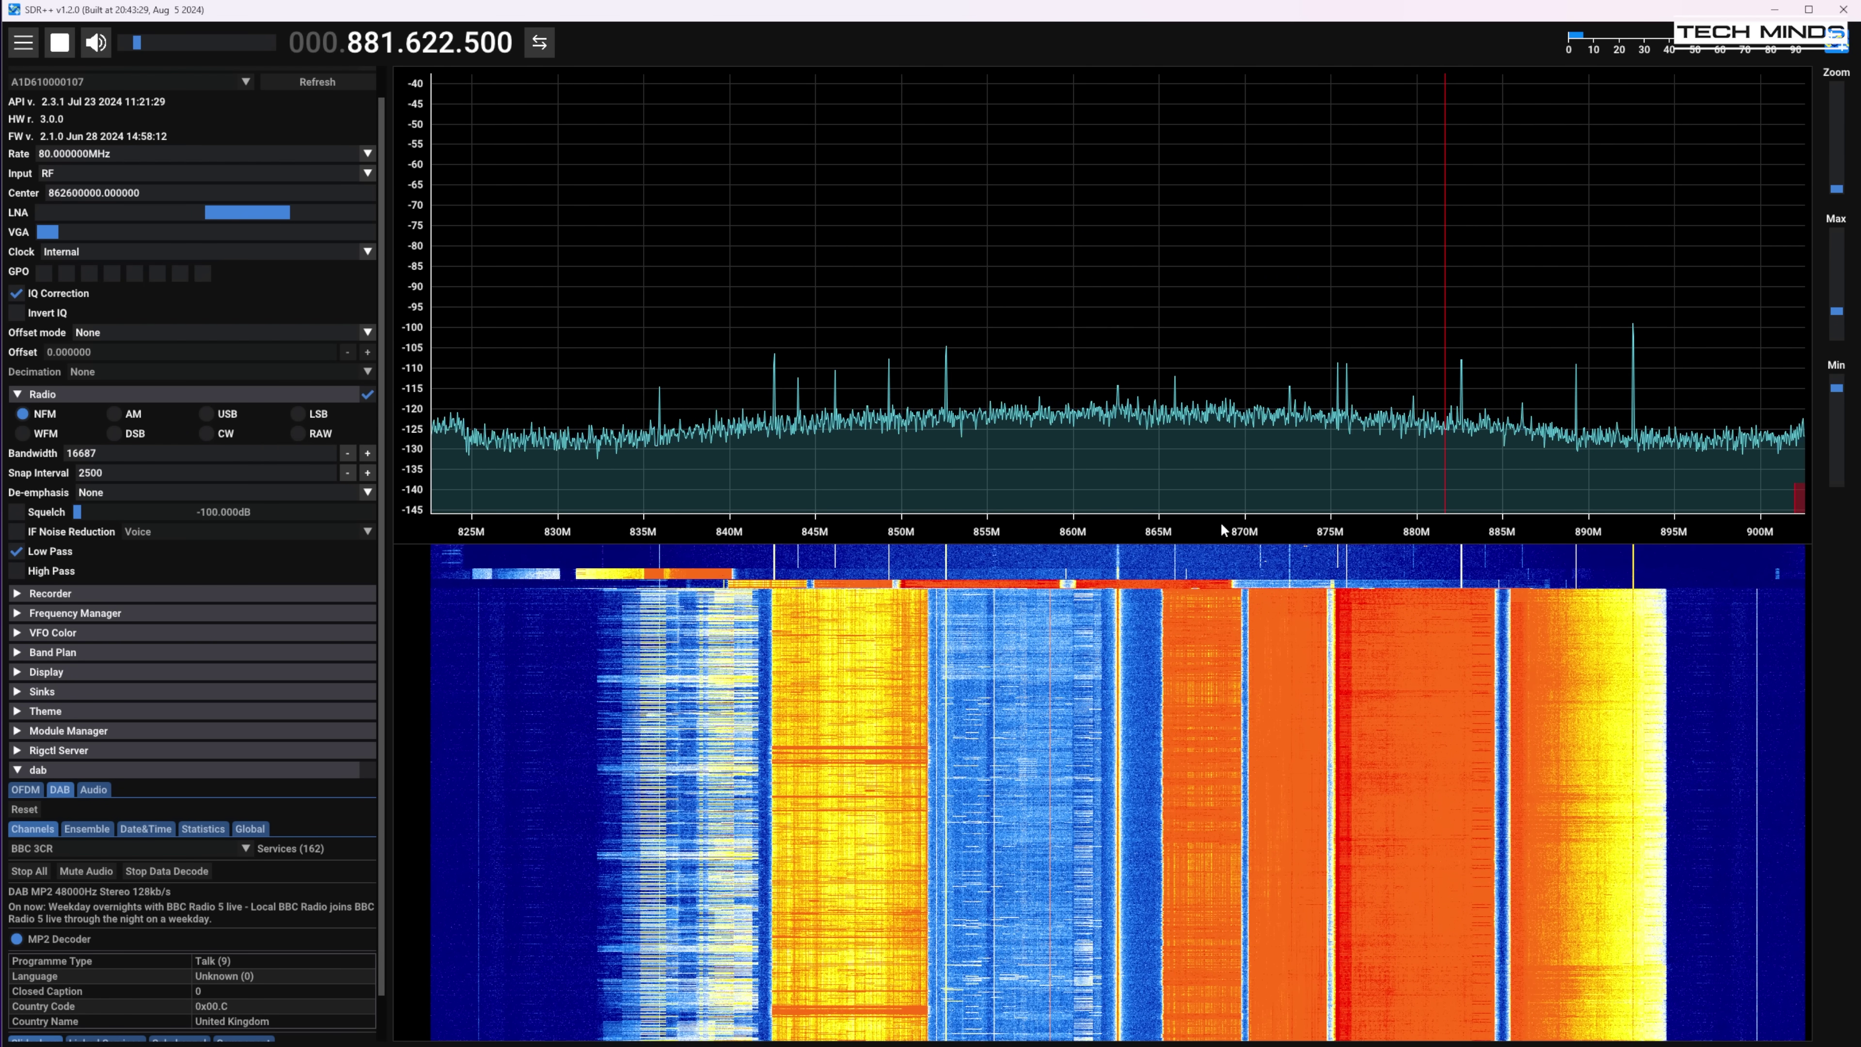